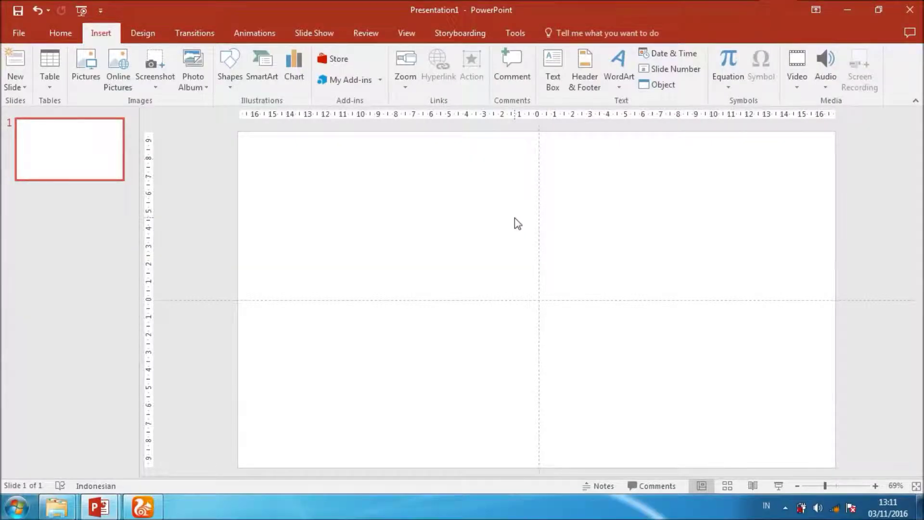
Insert a text box on the slide reading 'Daeng creative'.
left_click(547, 76)
left_click(504, 265)
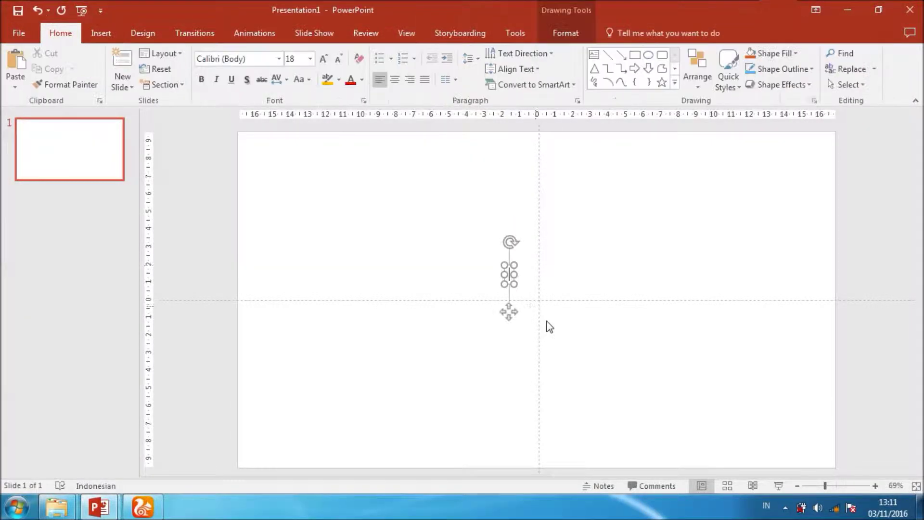
key("Caps_Lock")
type("DAE")
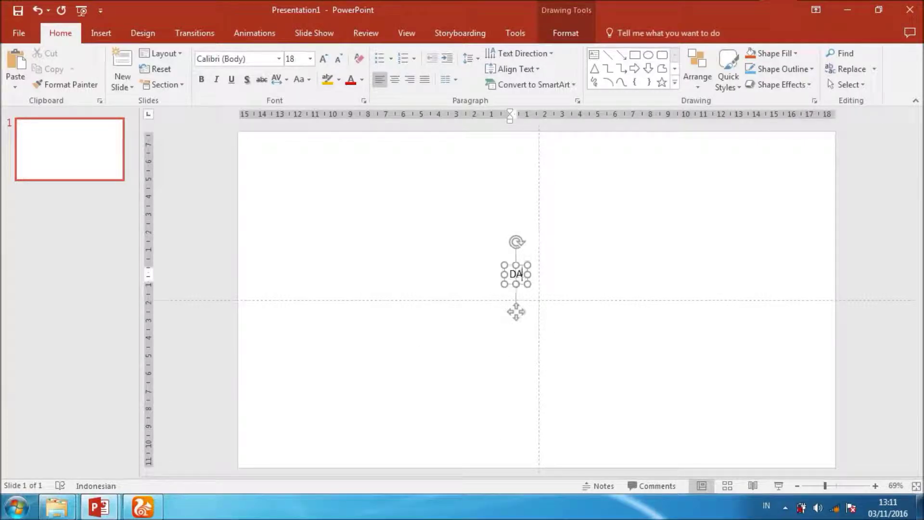
key("Caps_Lock")
key("BackSpace")
key("BackSpace")
type("aeng")
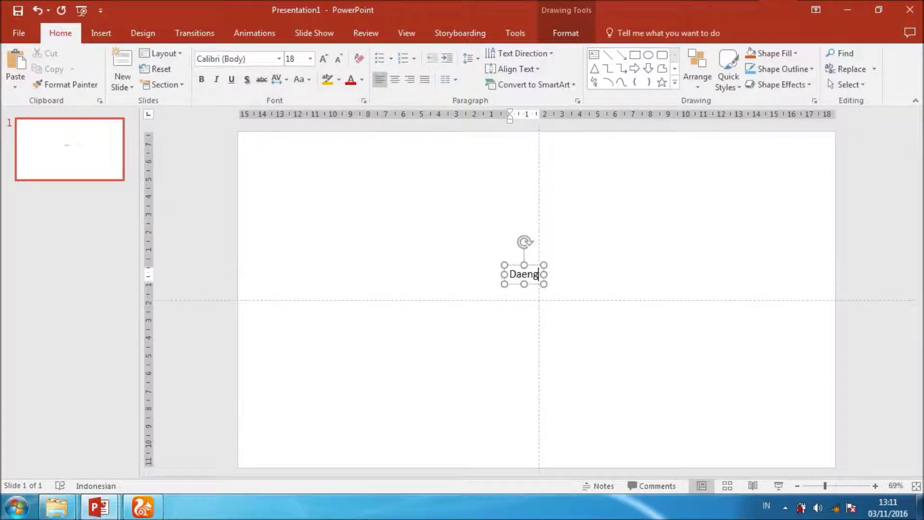
type(" creative")
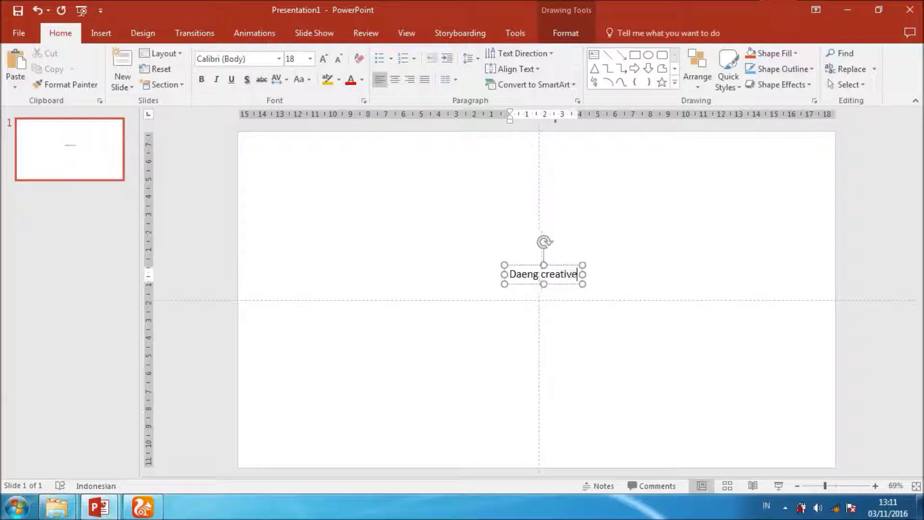
left_click(529, 268)
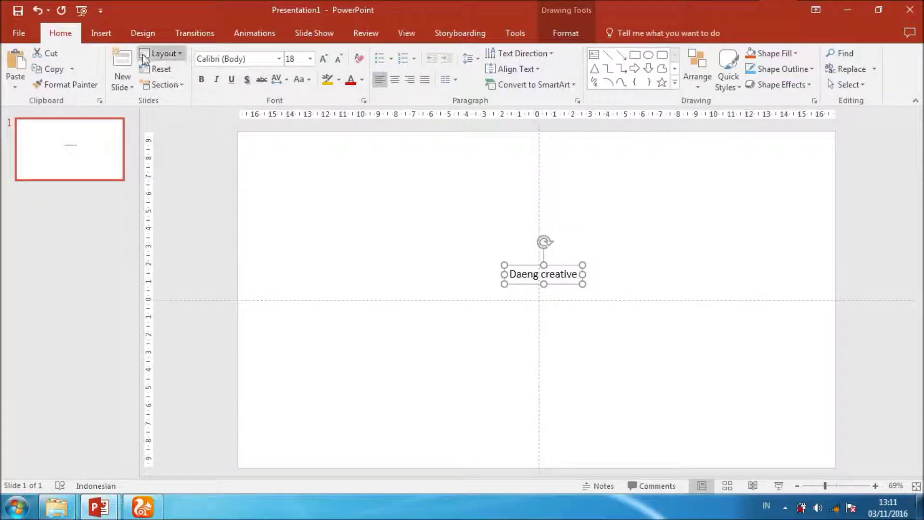
Set the text to Impact at size 118 and centre the box on the slide.
left_click(279, 58)
left_click(260, 140)
left_click(324, 58)
left_click(324, 58)
left_click(324, 58)
double_click(324, 58)
double_click(323, 58)
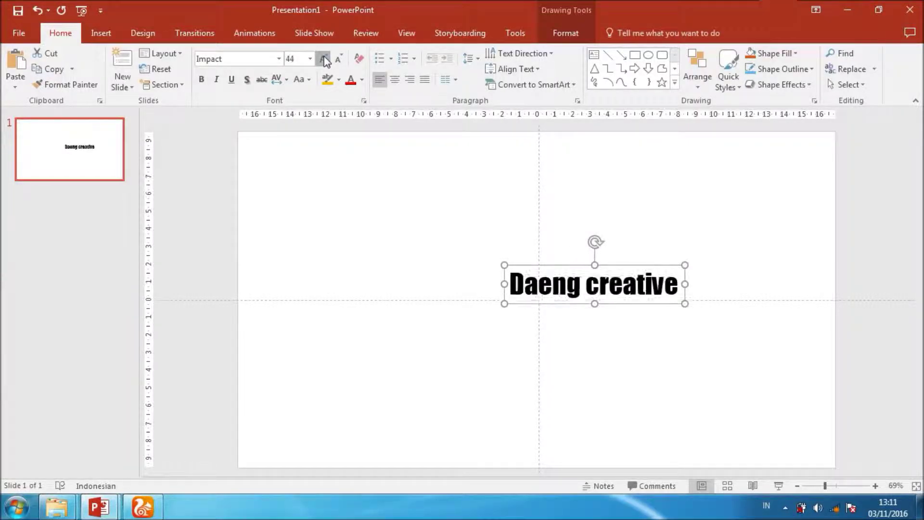
double_click(323, 58)
double_click(323, 58)
double_click(324, 59)
left_click(324, 58)
left_click(323, 58)
left_click(323, 58)
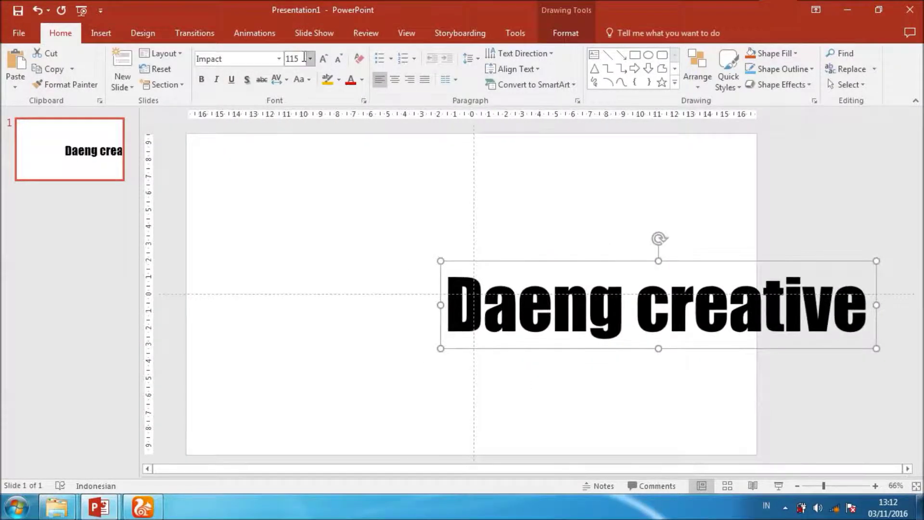
type("118")
key("Return")
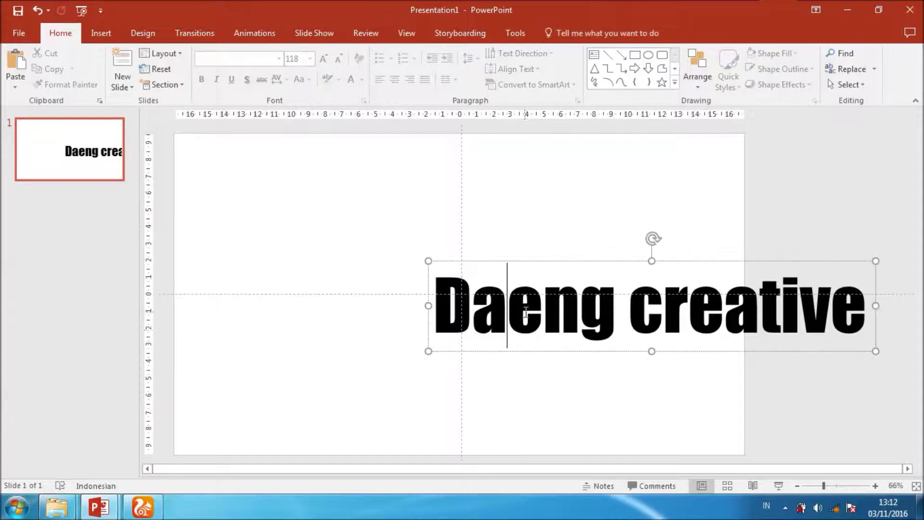
left_click_drag(549, 260, 376, 253)
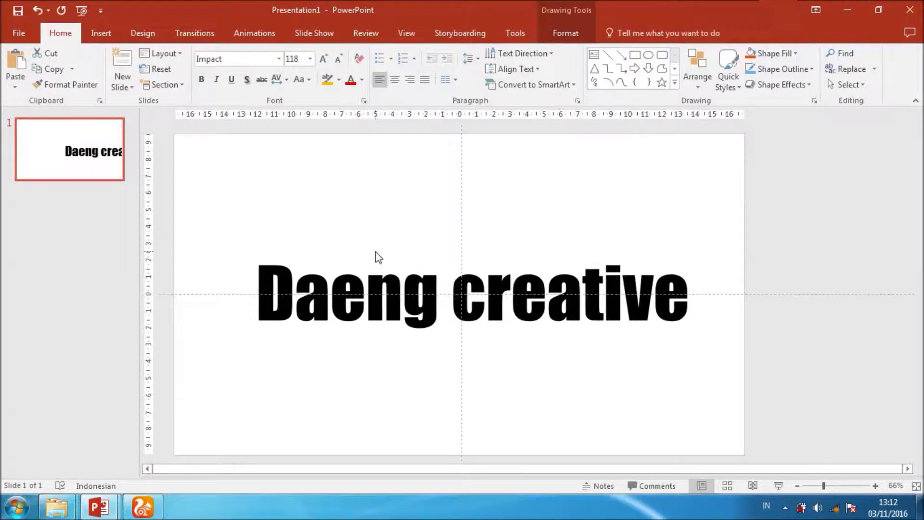
Apply a Perspective 3-D rotation preset to the 'Daeng creative' text.
left_click(566, 32)
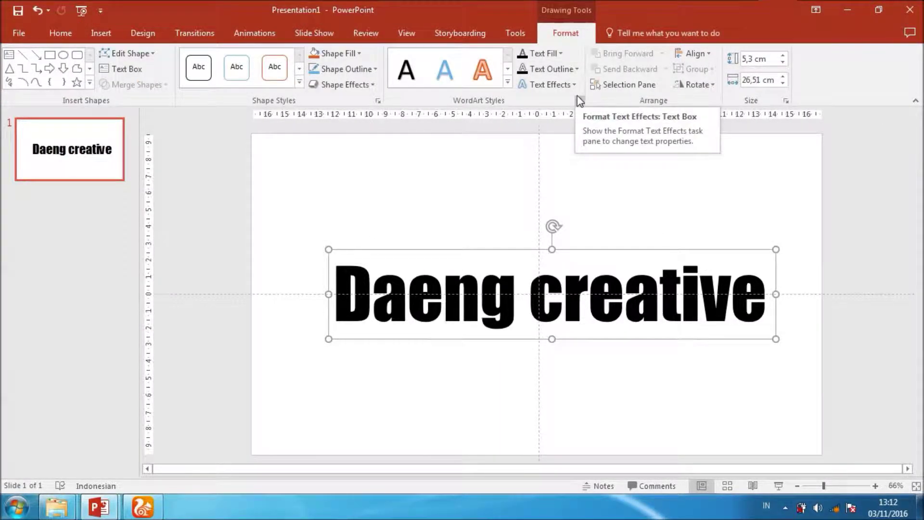
left_click(569, 84)
mouse_move(576, 204)
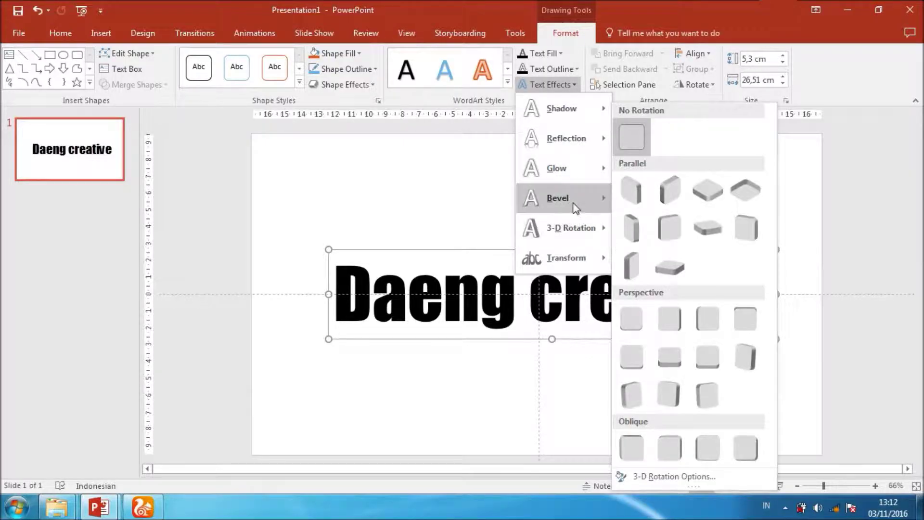
left_click(626, 227)
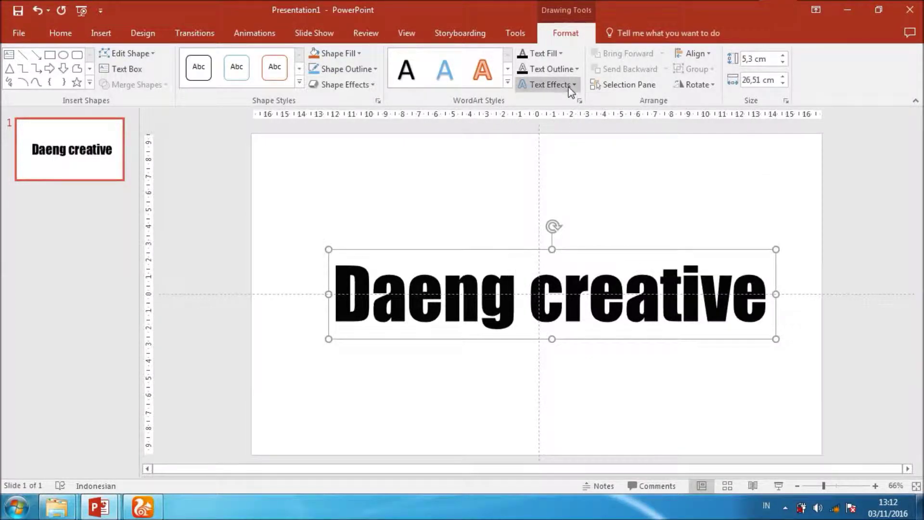
left_click(549, 85)
mouse_move(595, 228)
left_click(747, 354)
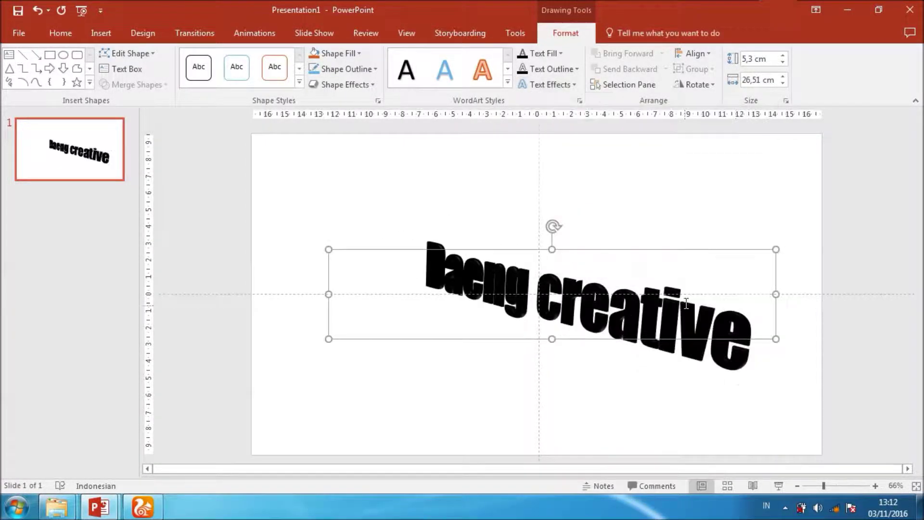
In Format Shape, set the 3-D rotation to X 28,8°, Y 8,5°, Z 0,8°.
left_click(580, 100)
left_click_drag(910, 273, 918, 421)
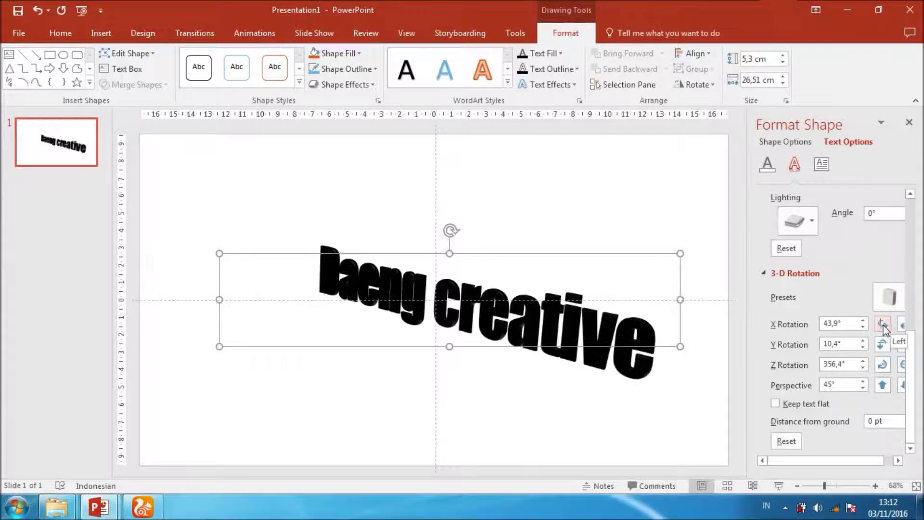
left_click(882, 325)
left_click(883, 325)
left_click(882, 325)
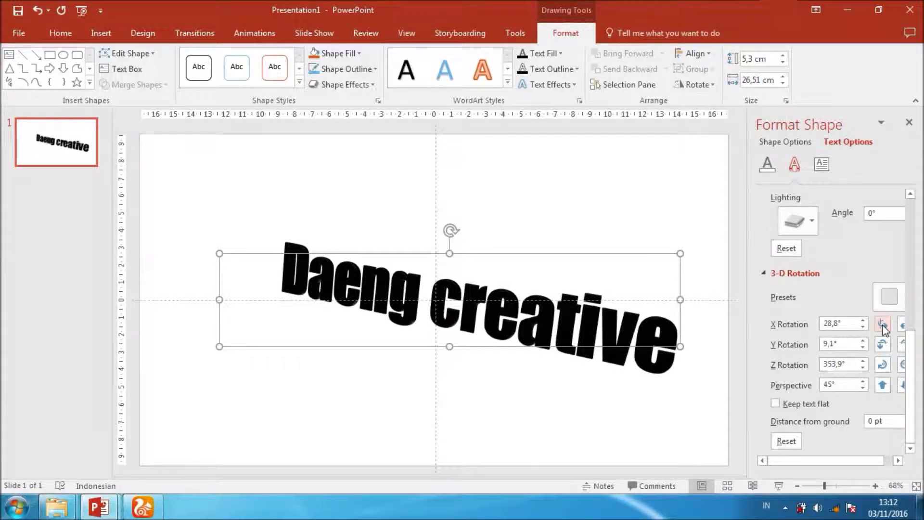
type("8,5")
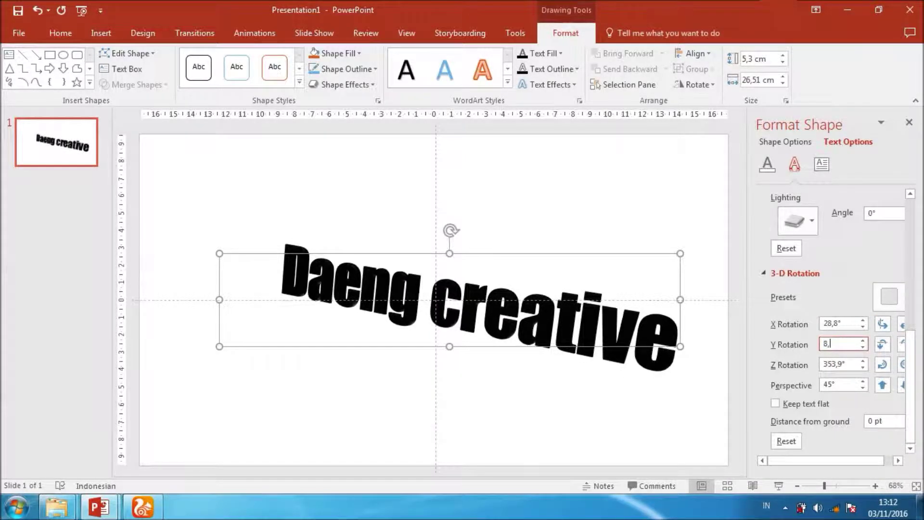
key("Tab")
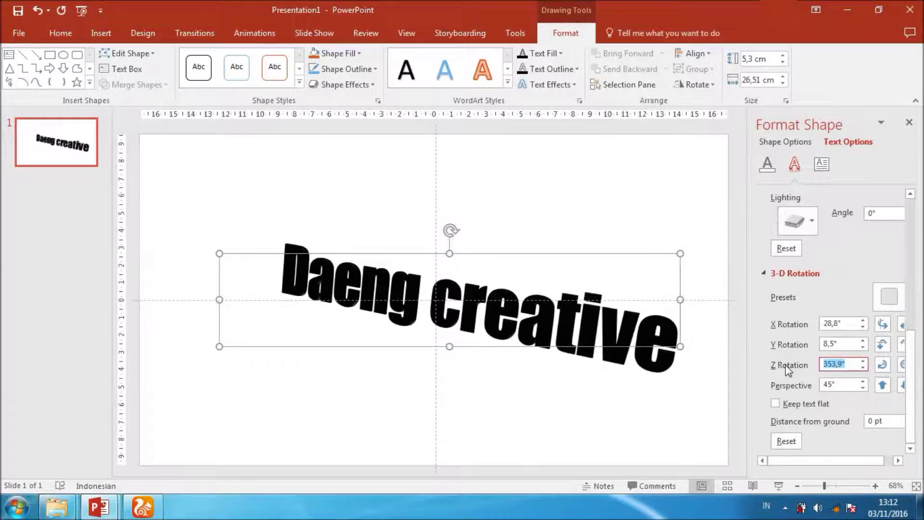
type("0,8")
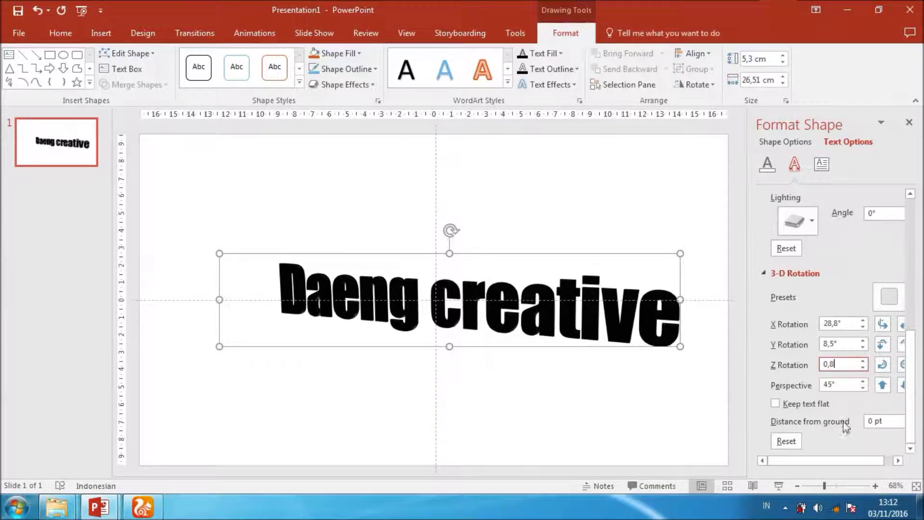
scroll(846, 423, "up", 1)
left_click(843, 356)
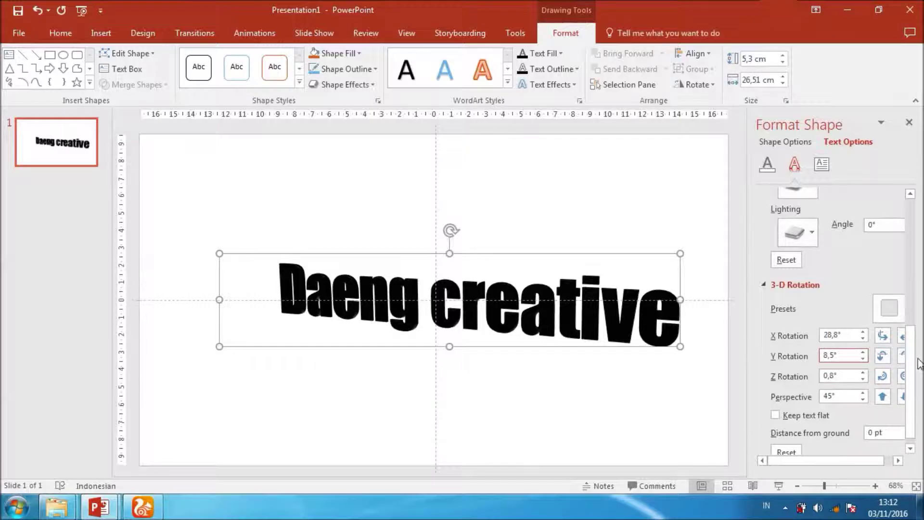
Set the 3-D extrusion depth to 47 pt.
left_click_drag(869, 461, 877, 462)
scroll(920, 373, "up", 2)
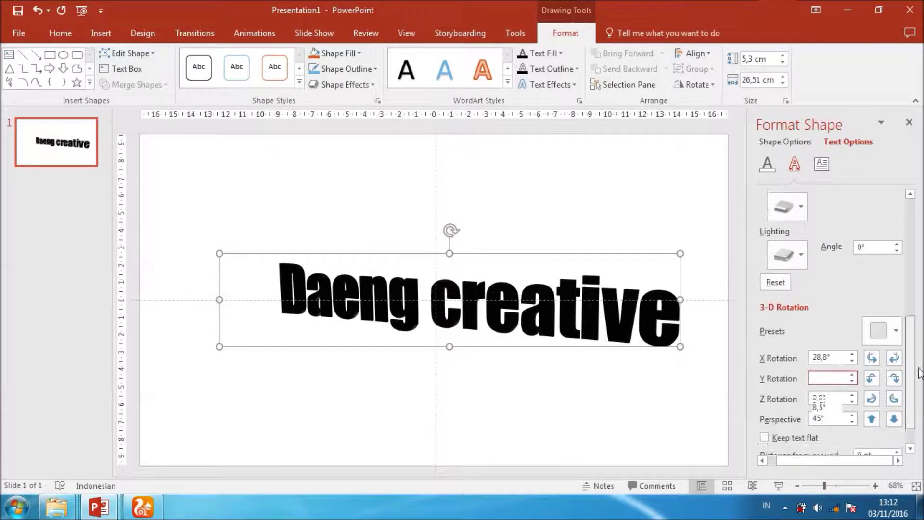
scroll(920, 373, "up", 5)
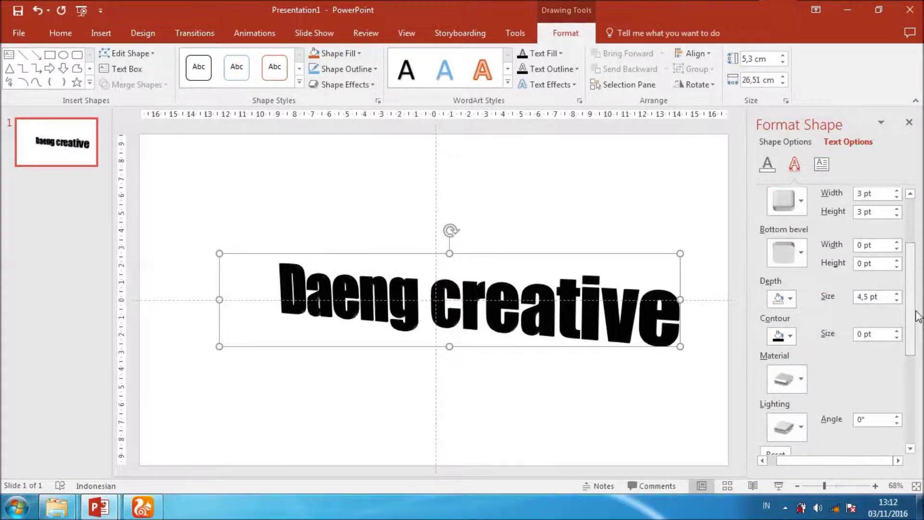
left_click(862, 297)
type("47")
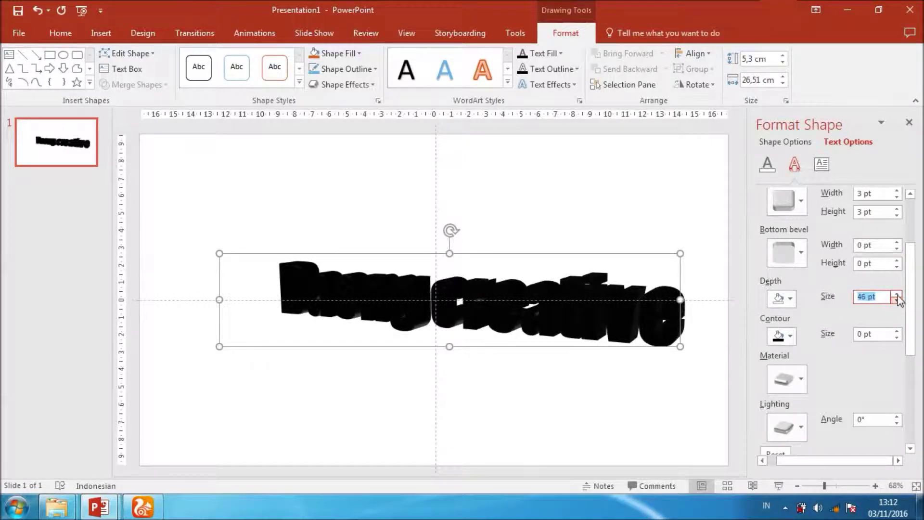
scroll(909, 299, "up", 5)
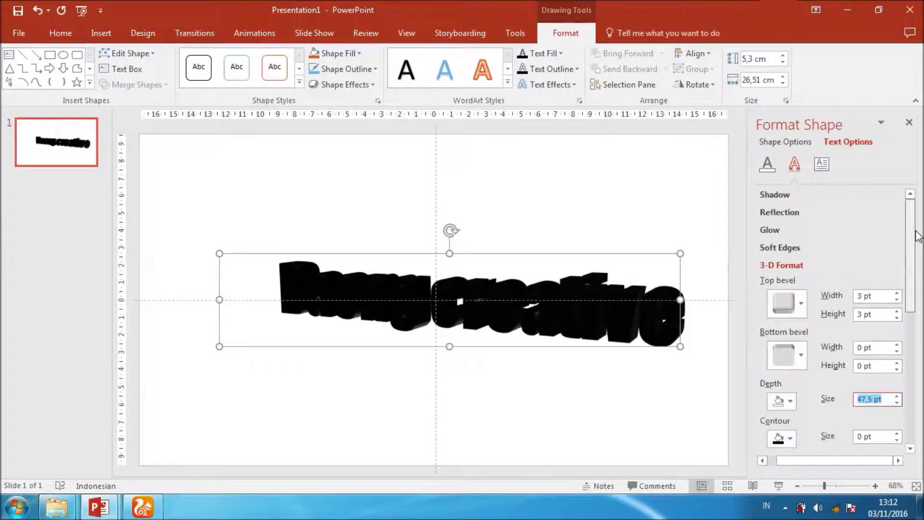
left_click(767, 163)
Give the text a white fill at 34% transparency with a solid dark red outline.
left_click(888, 298)
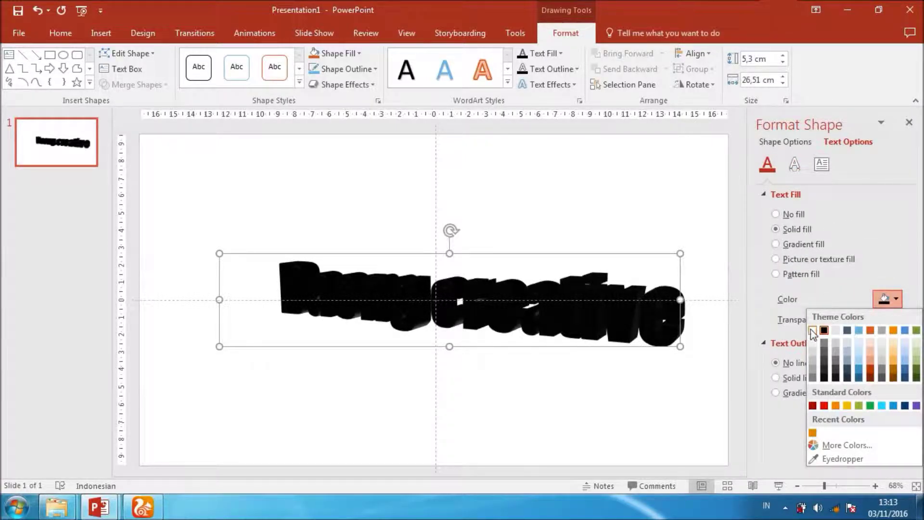
left_click(813, 331)
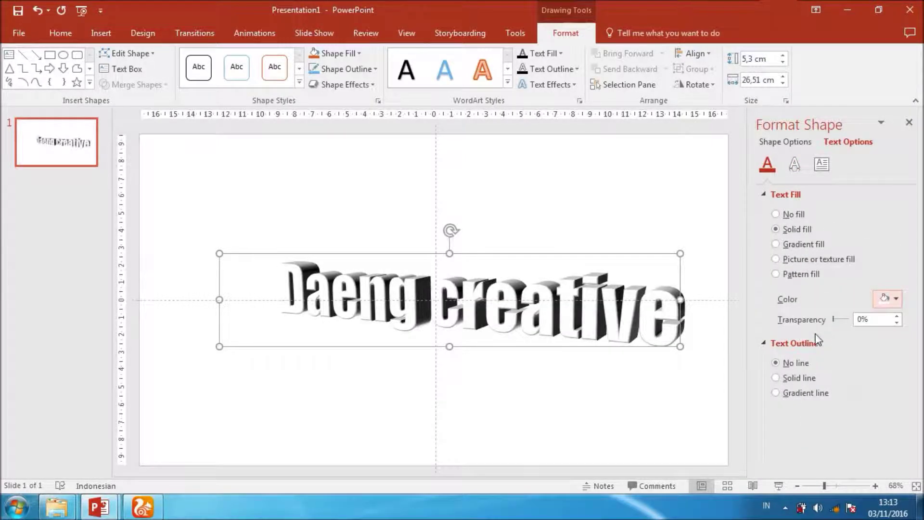
left_click(799, 378)
scroll(895, 366, "down", 3)
left_click(873, 353)
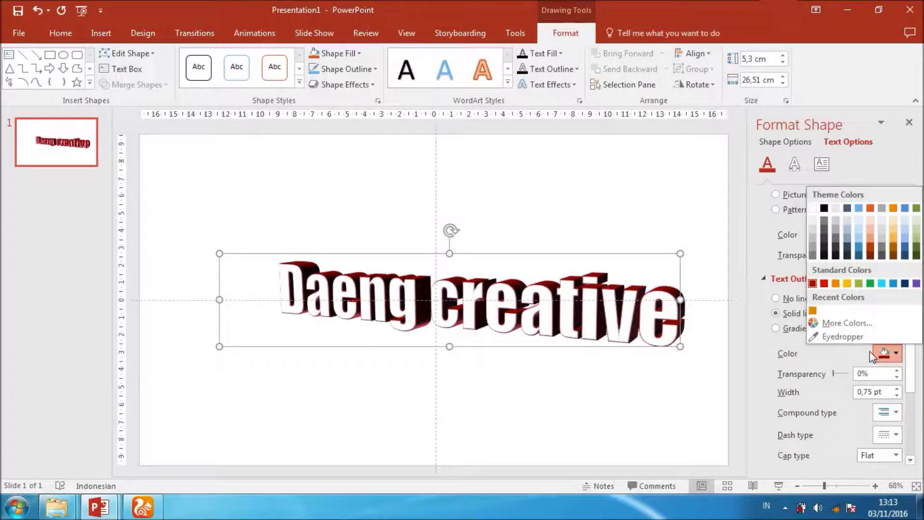
left_click(812, 284)
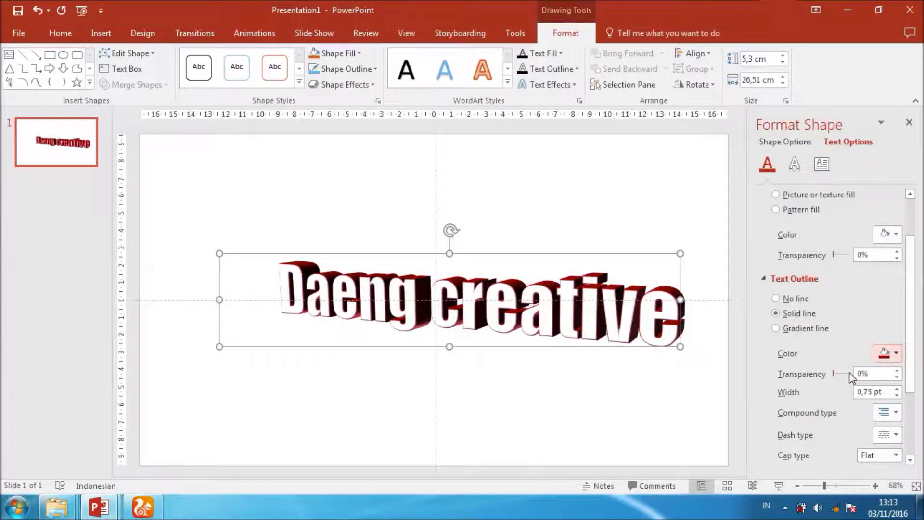
left_click_drag(917, 351, 915, 322)
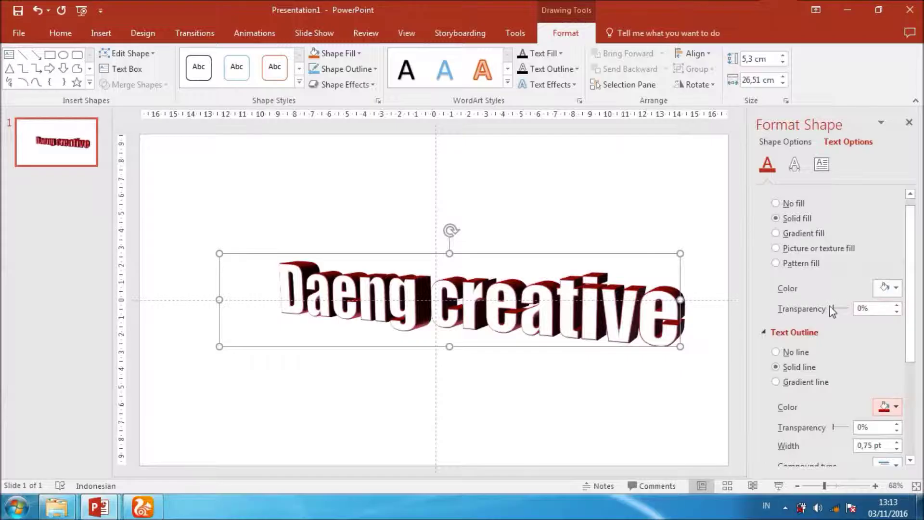
left_click_drag(834, 309, 839, 310)
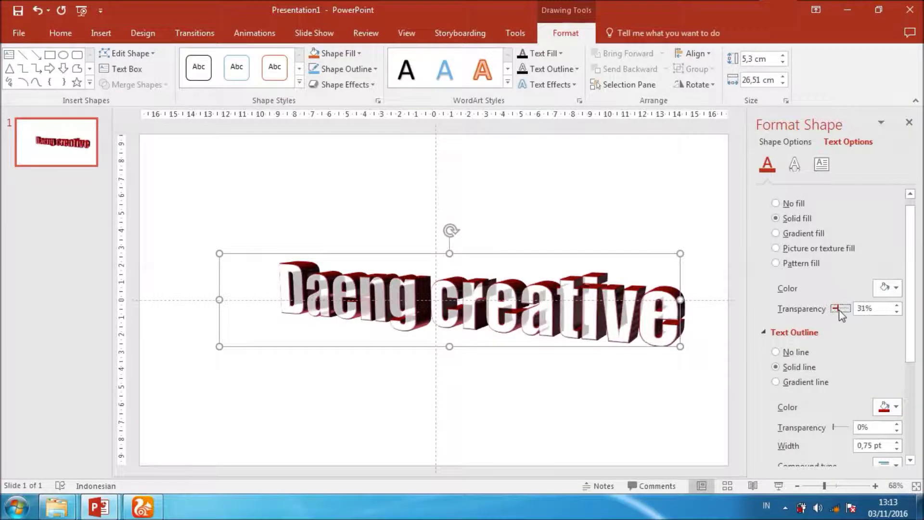
left_click(898, 312)
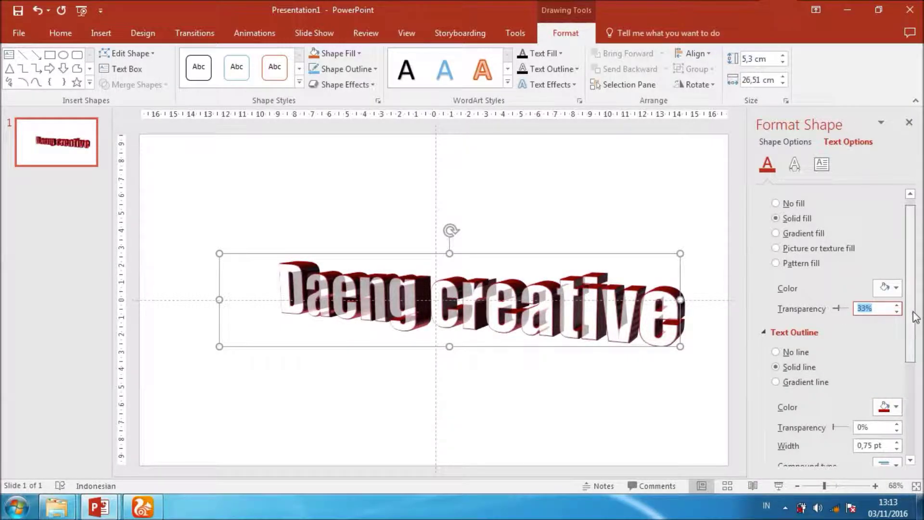
mouse_move(915, 313)
left_mouse_down()
mouse_move(917, 260)
mouse_move(910, 313)
left_mouse_up()
Set the 3-D text material to Flat after trying Translucent and Wireframe.
left_click(794, 164)
left_click(799, 298)
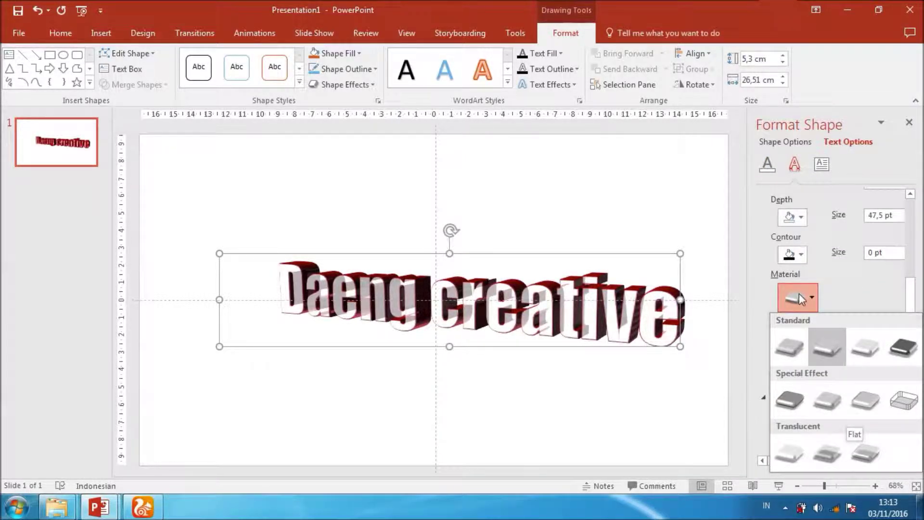
left_click(790, 453)
left_click(799, 298)
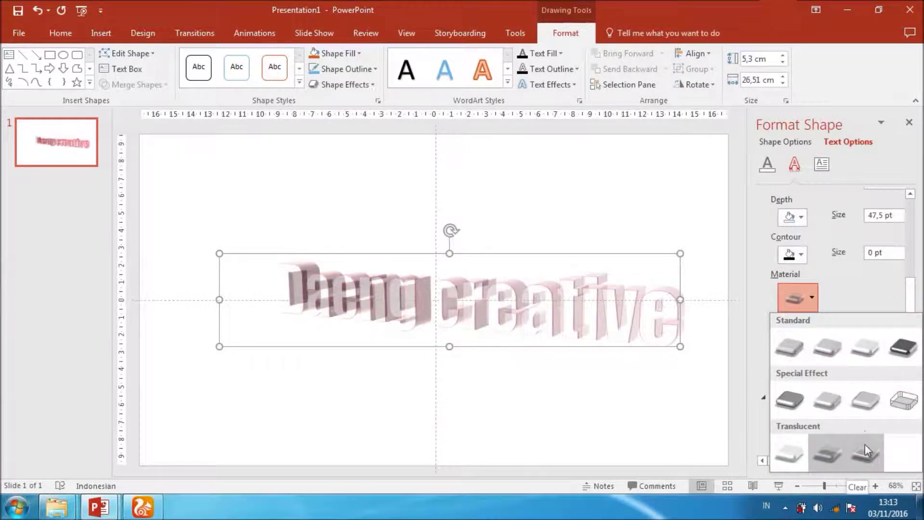
left_click(897, 400)
left_click(799, 298)
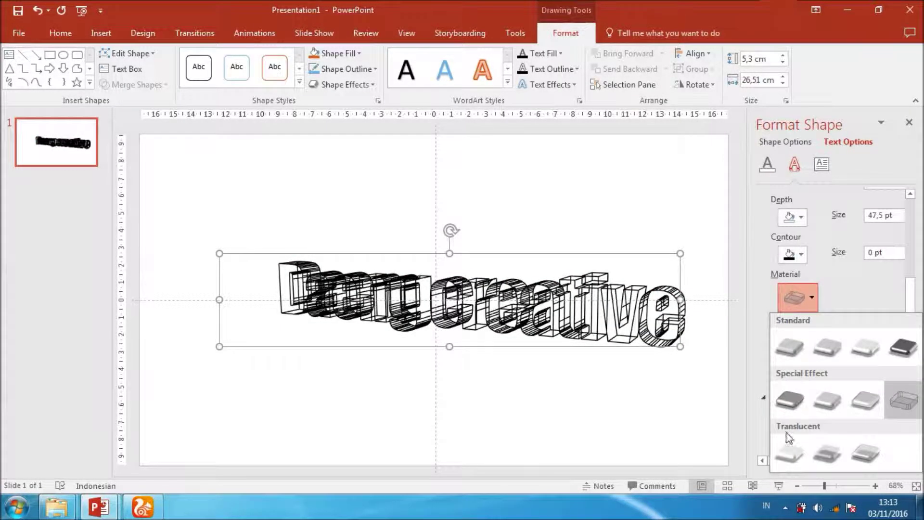
left_click(862, 401)
Apply a Special lighting preset and nudge the text box slightly left and down.
left_click(808, 345)
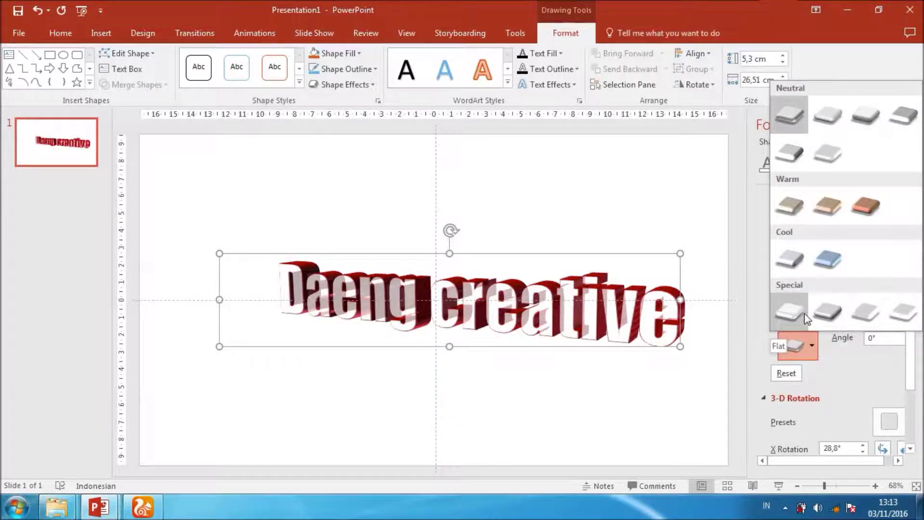
left_click(790, 313)
left_click(811, 346)
left_click(864, 315)
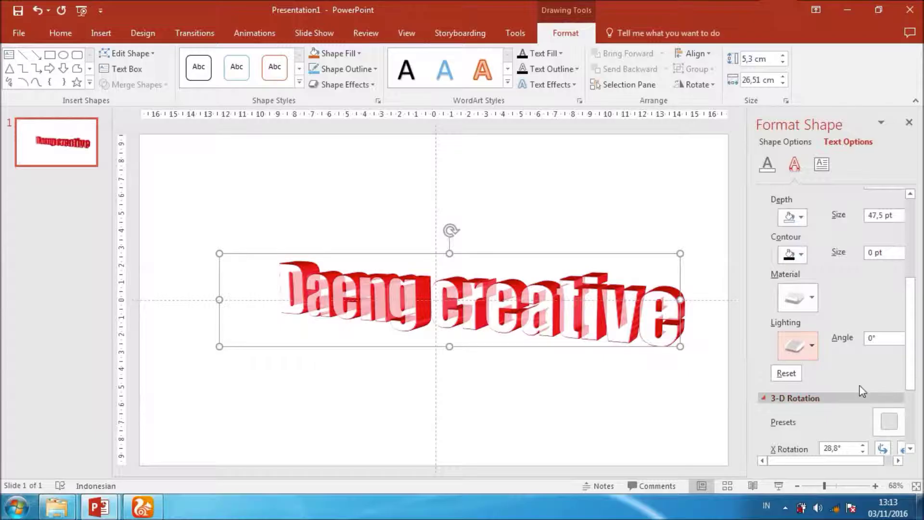
scroll(913, 366, "down", 3)
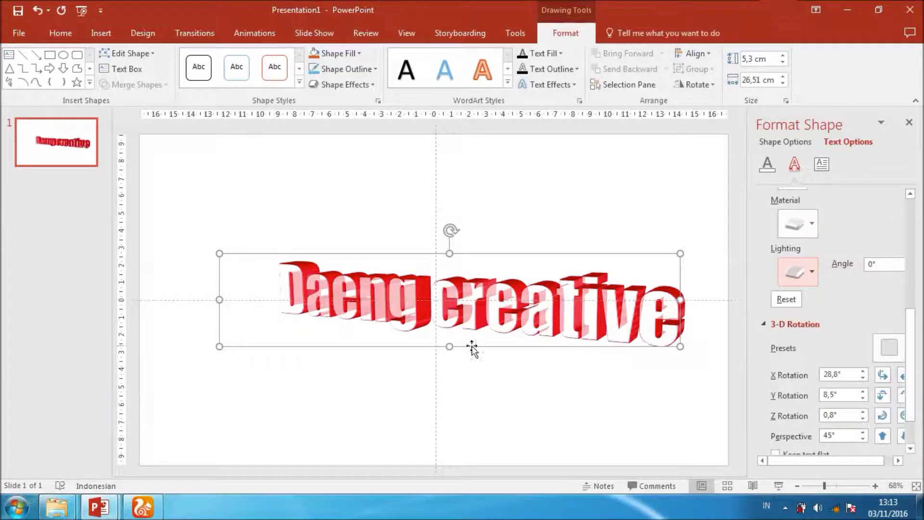
left_click_drag(548, 253, 511, 262)
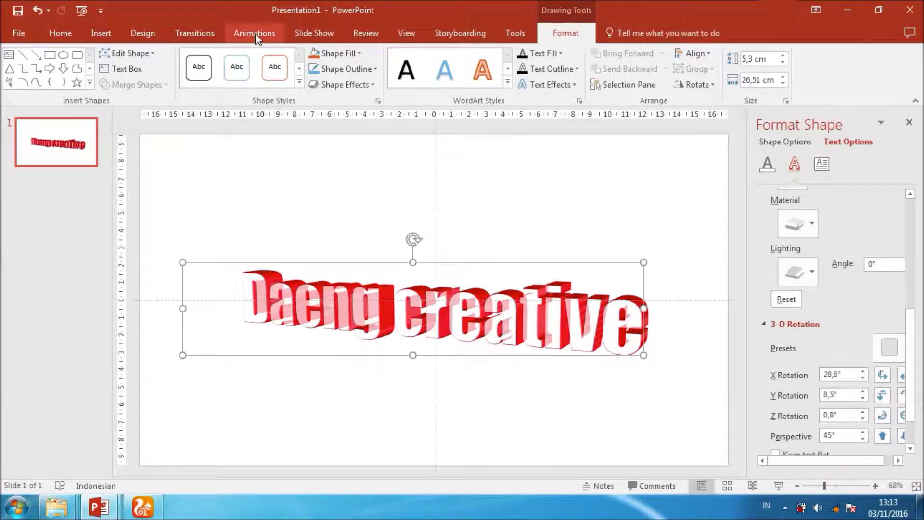
Add a Float entrance animation from More Entrance Effects to the WordArt.
left_click(255, 33)
left_click(491, 81)
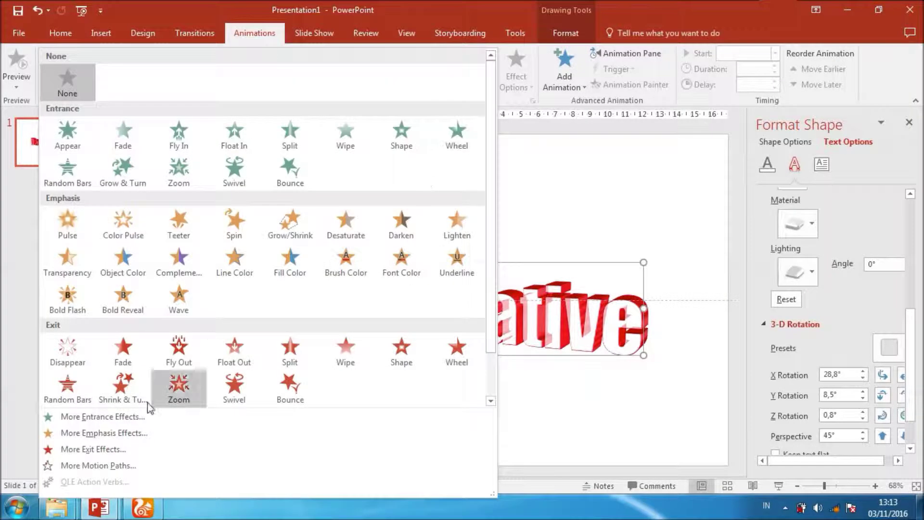
left_click(130, 424)
scroll(536, 278, "down", 5)
left_click(481, 337)
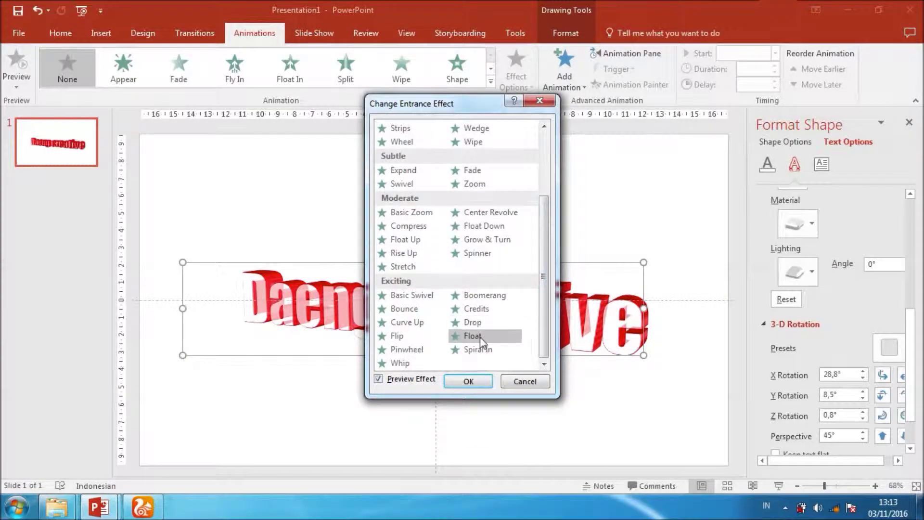
left_click(471, 381)
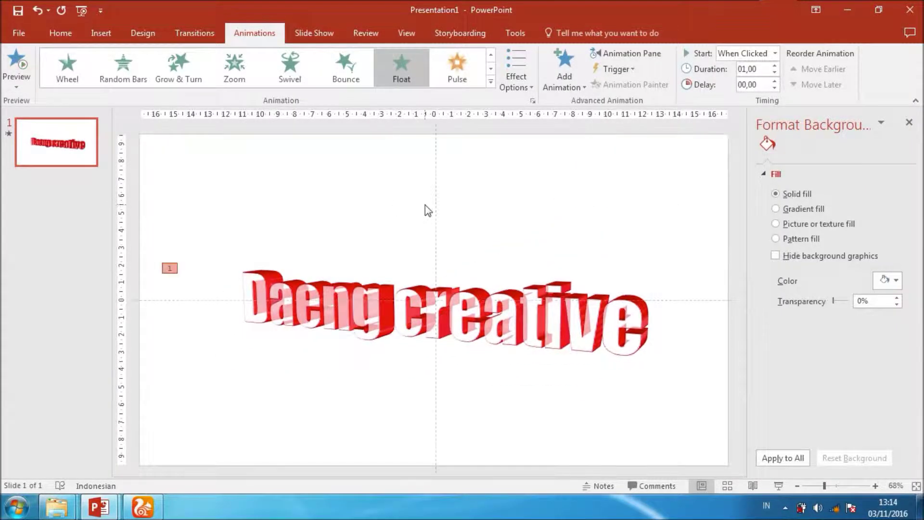
Shorten the Float animation's duration to 00,80 seconds.
left_click(462, 289)
left_click(471, 262)
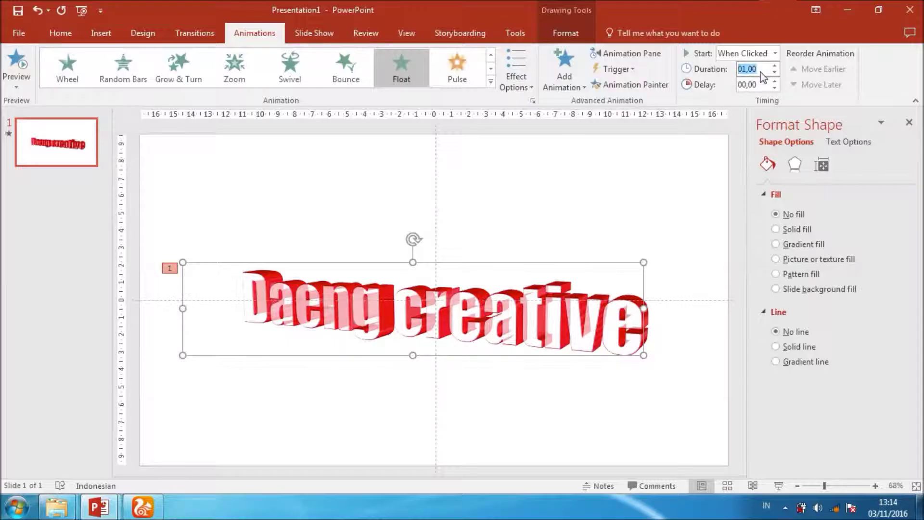
left_click(775, 73)
left_click(626, 197)
left_click(390, 261)
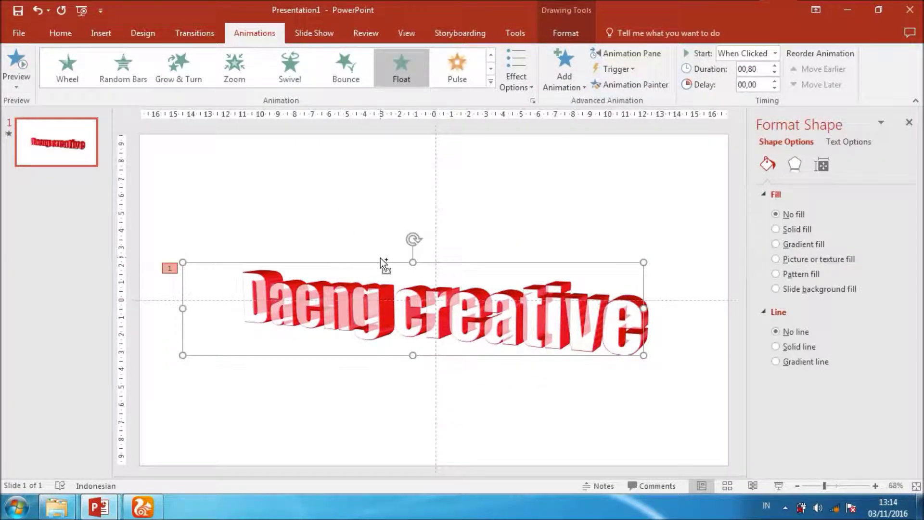
scroll(384, 264, "down", 2)
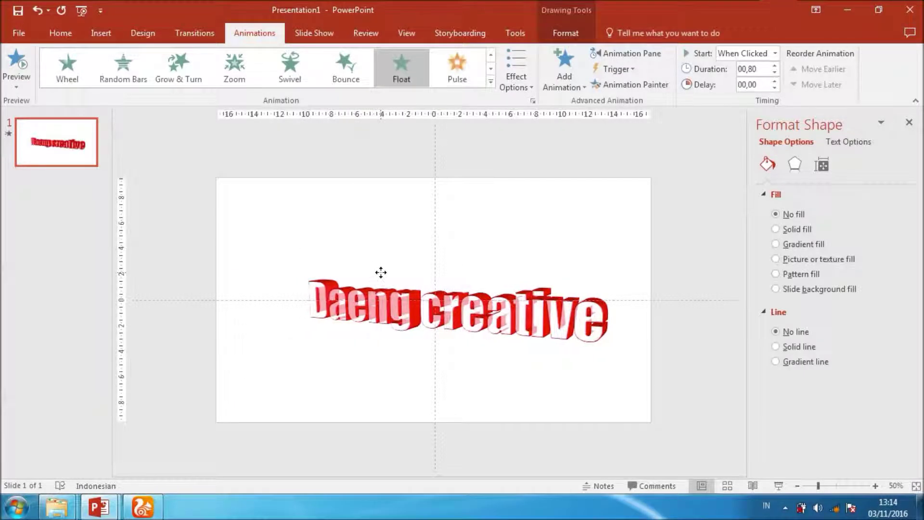
Preview the Float animation, duplicate the WordArt with Ctrl+D, and drag the copy above the original.
left_click(19, 60)
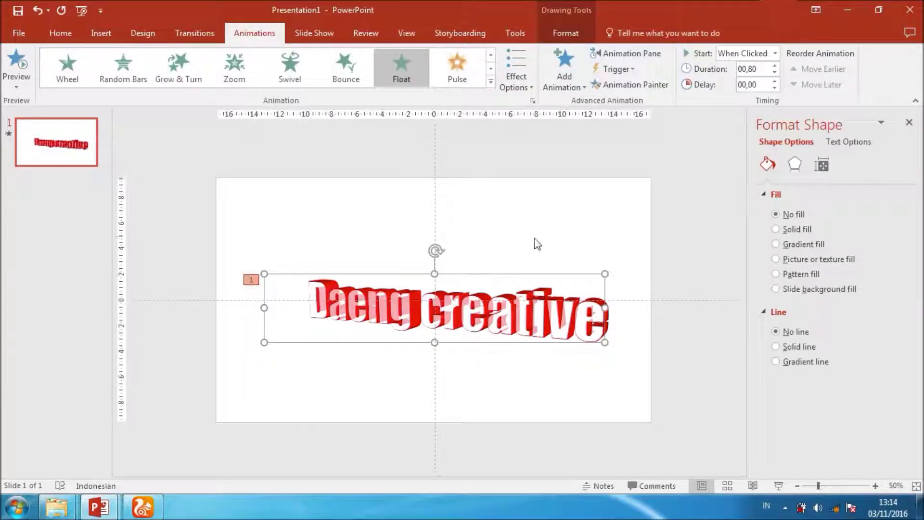
key("ctrl+d")
left_click_drag(496, 262, 478, 177)
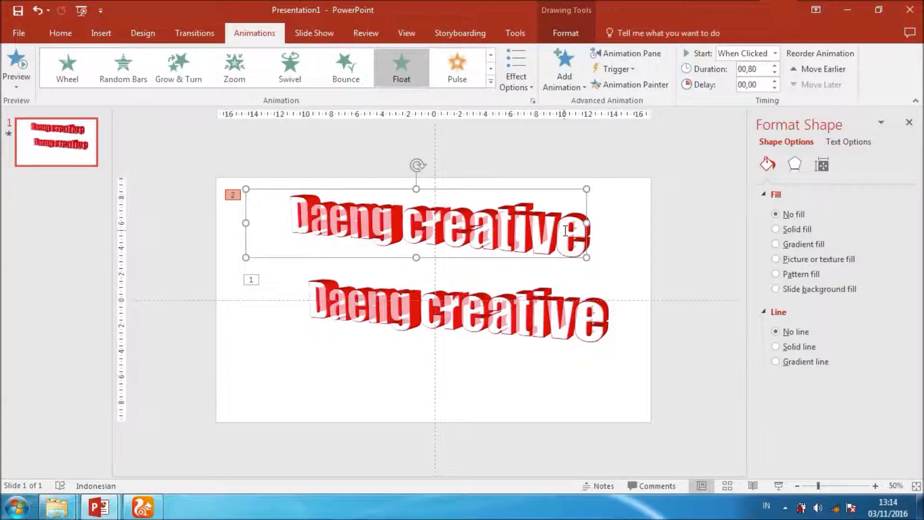
left_click(491, 55)
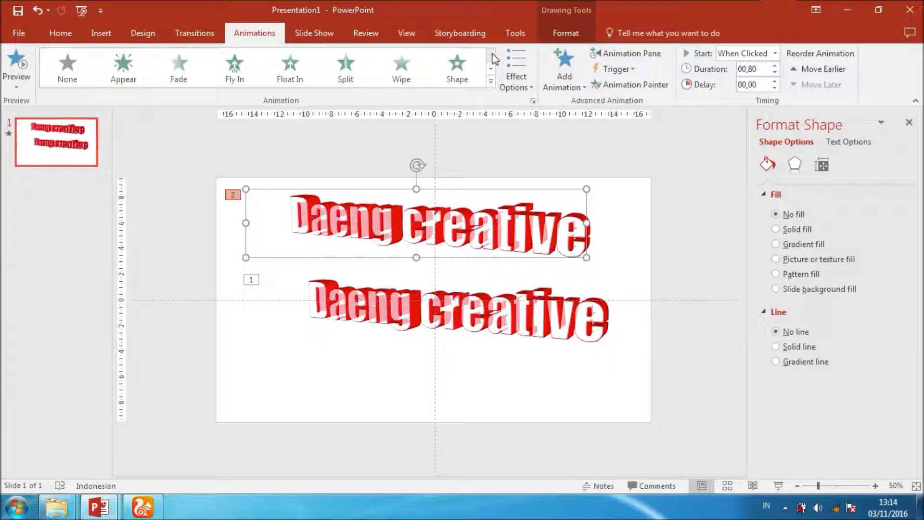
Give the top copy an Appear entrance and a Perspective 3-D rotation, then shift it left over the original.
left_click(138, 66)
left_click(477, 227)
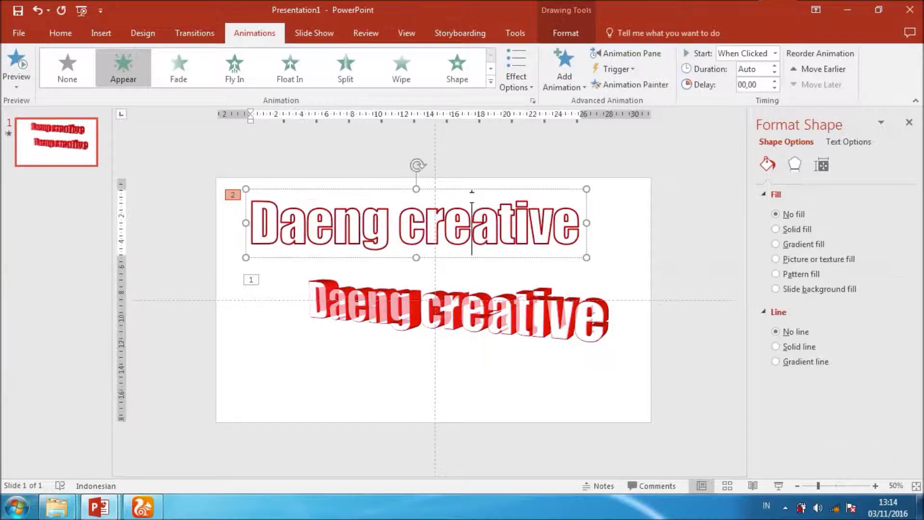
left_click(566, 33)
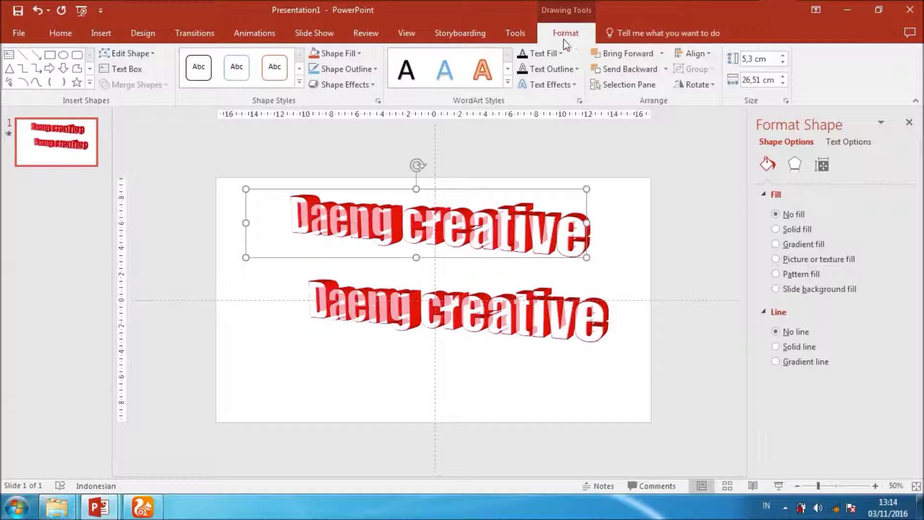
left_click(548, 84)
mouse_move(573, 230)
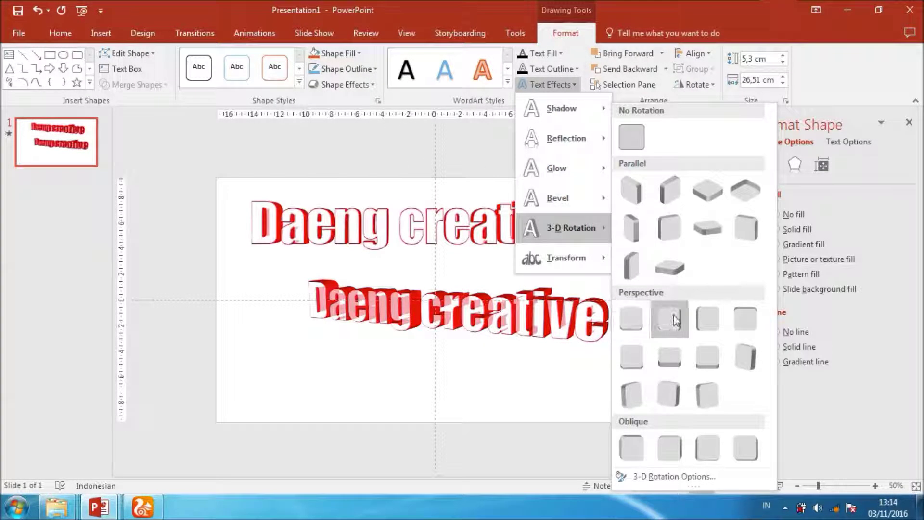
left_click(636, 394)
left_click_drag(378, 191, 365, 197)
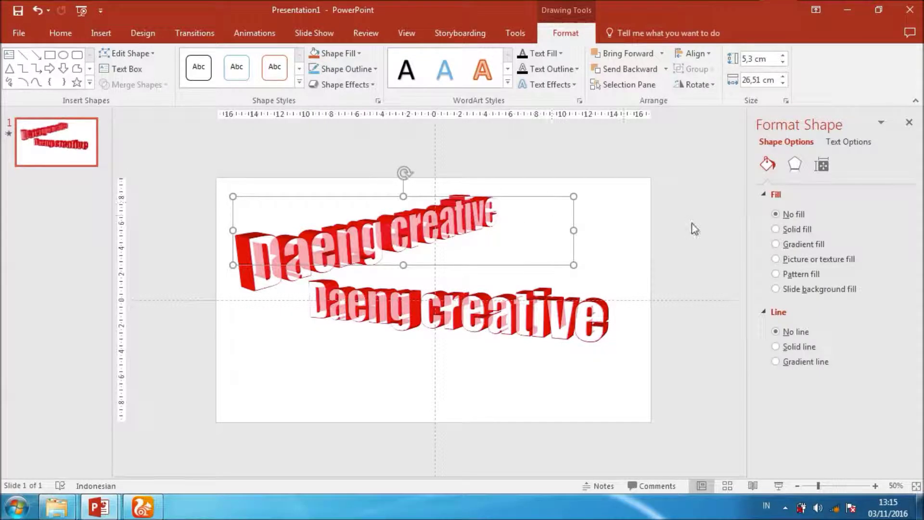
Apply a Special Effect 3-D material to the top 'Daeng creative' text.
left_click(846, 143)
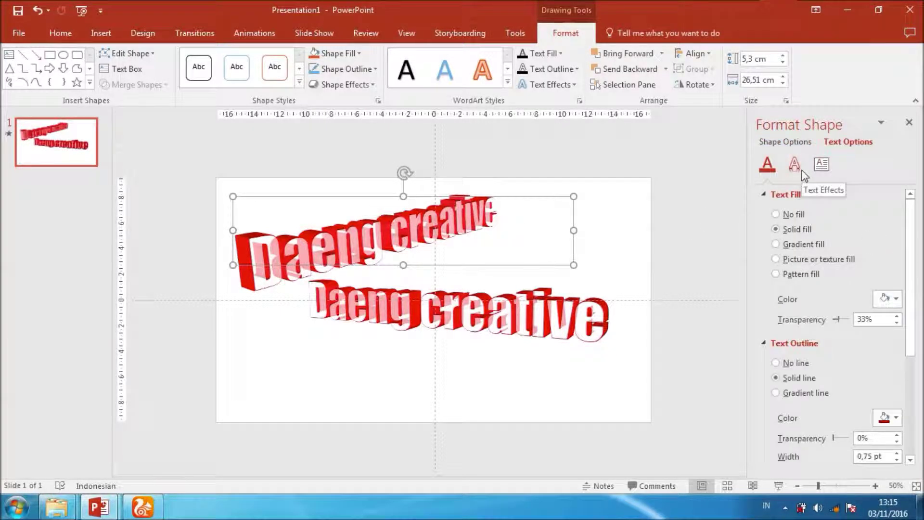
left_click(794, 163)
left_click_drag(911, 231, 910, 366)
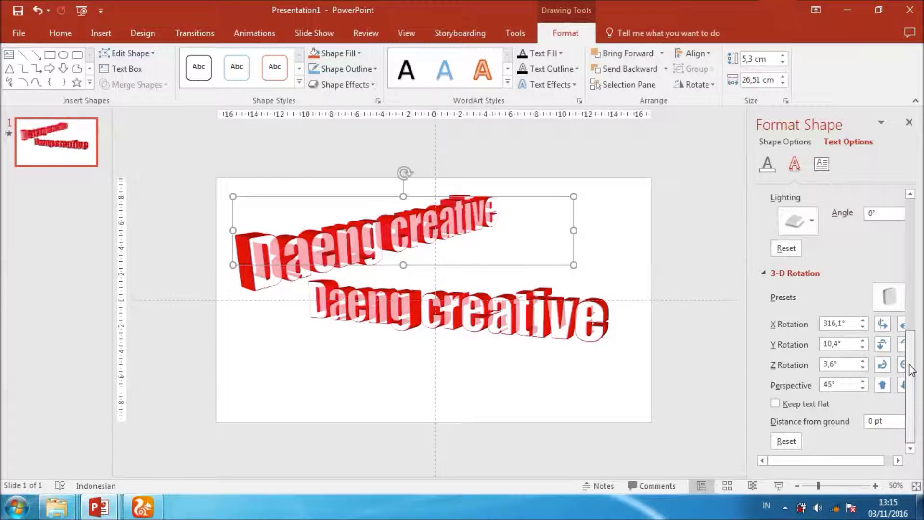
left_click(886, 296)
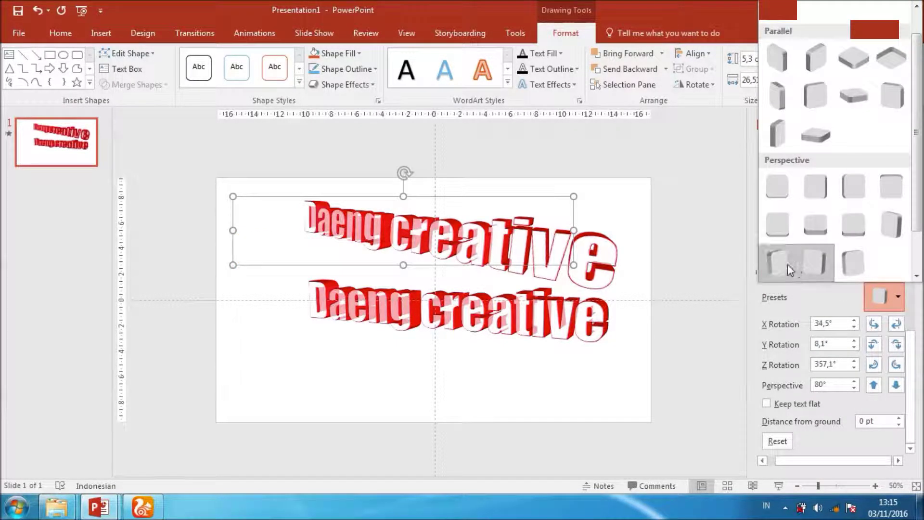
left_click(787, 264)
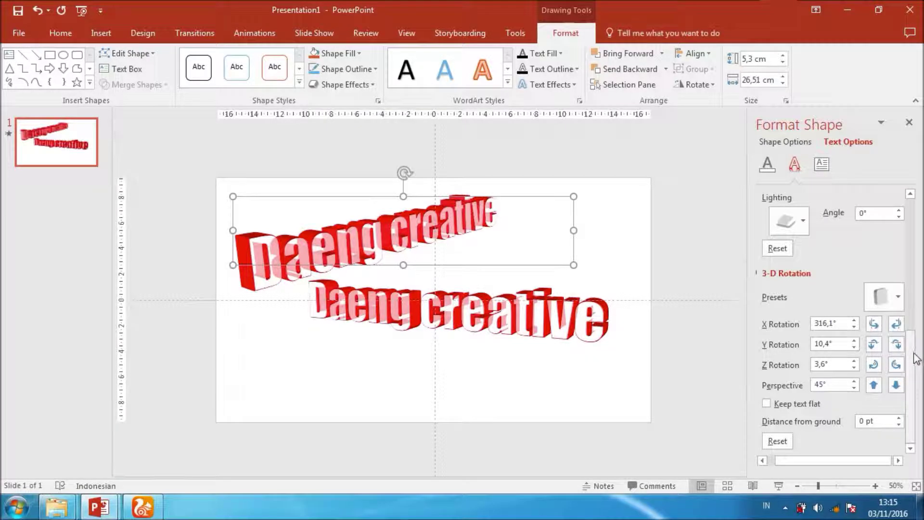
left_click_drag(910, 339, 910, 281)
left_click(803, 306)
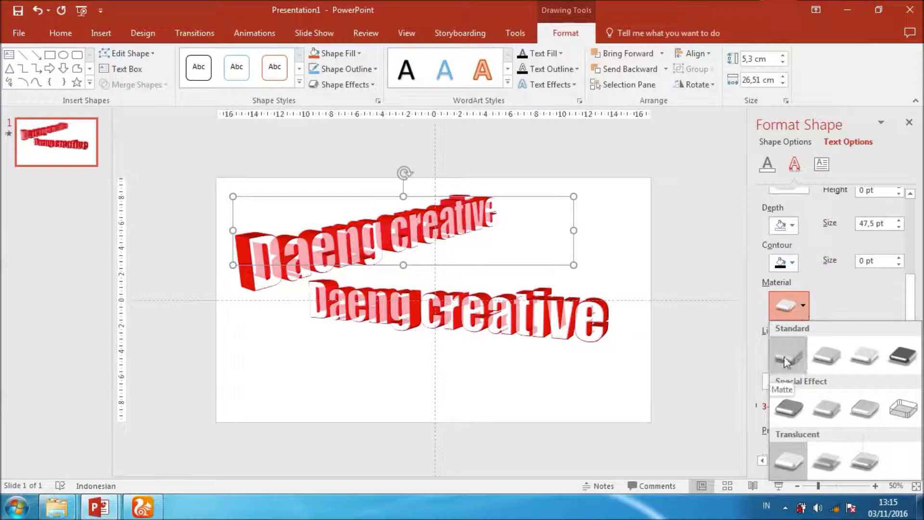
left_click(874, 406)
left_click(792, 307)
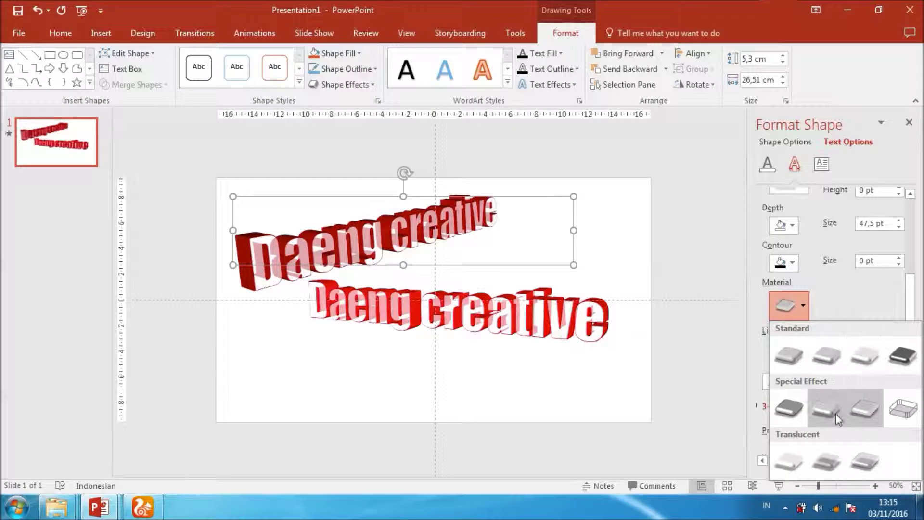
left_click(793, 308)
left_click(793, 308)
left_click(795, 311)
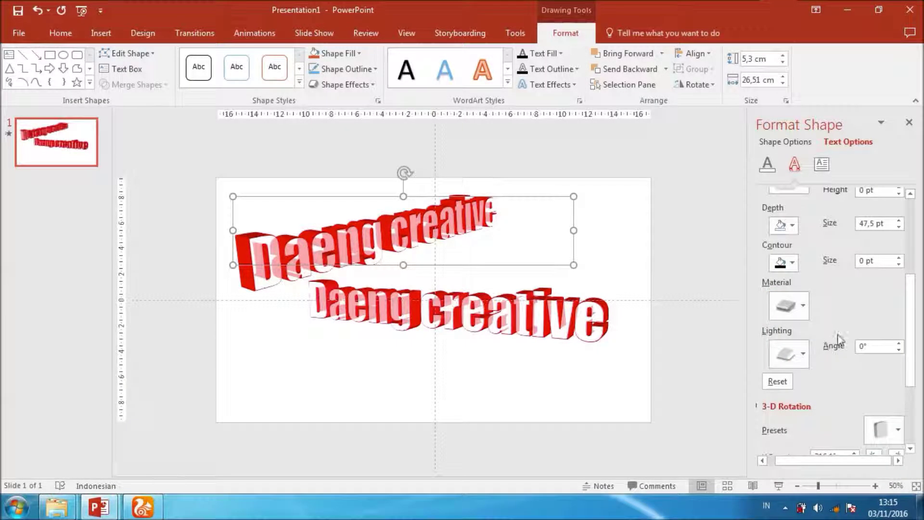
Set the top text's lighting to the first Neutral preset, refining its material.
left_click(804, 357)
left_click(789, 320)
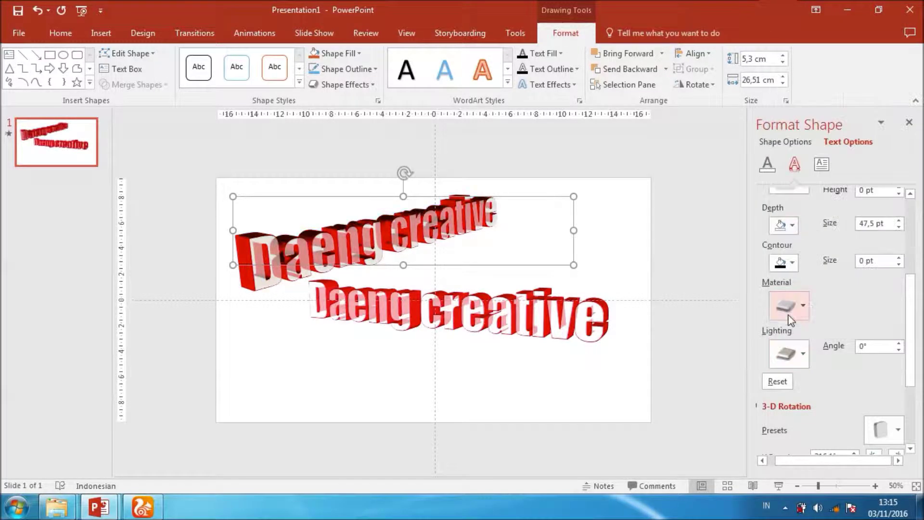
left_click(788, 310)
left_click(788, 356)
left_click(792, 354)
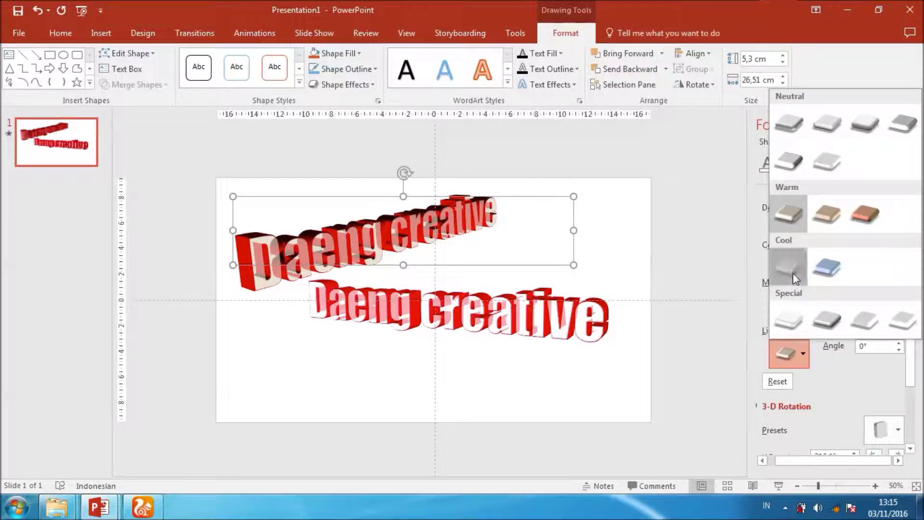
left_click(793, 273)
left_click(792, 354)
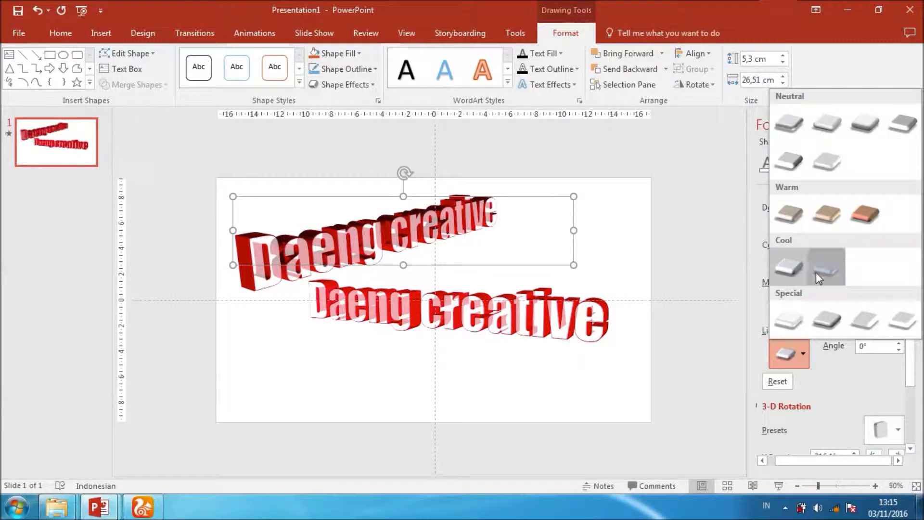
left_click(790, 124)
left_click(662, 277)
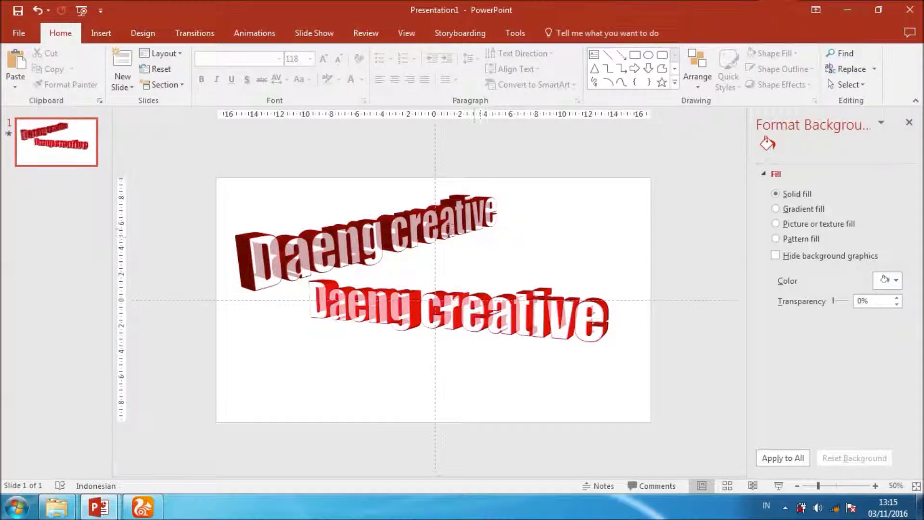
left_click(423, 221)
left_click(479, 198)
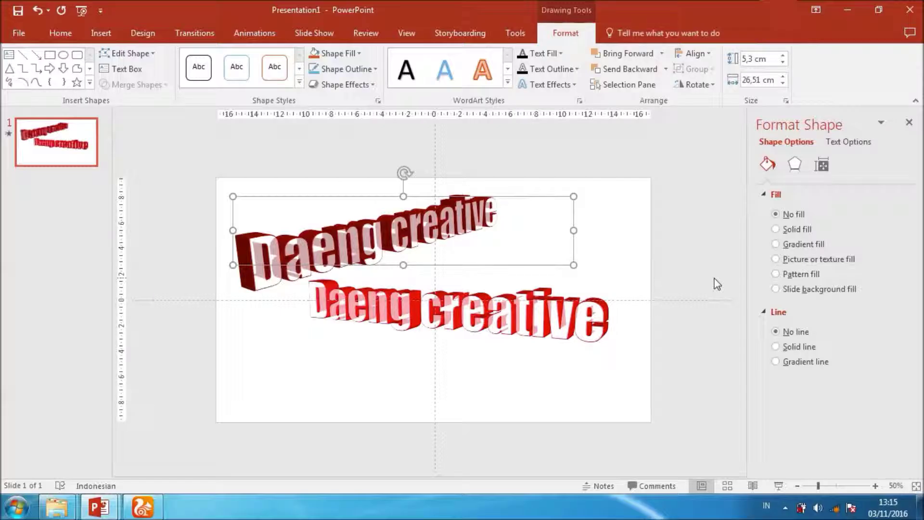
Review the upper text's fill settings and nudge it slightly up-left.
left_click(848, 141)
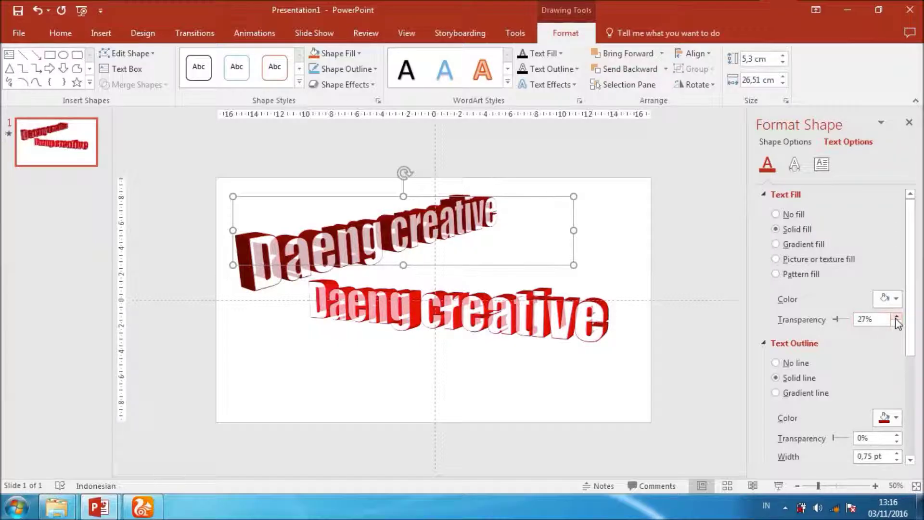
left_click_drag(912, 339, 911, 424)
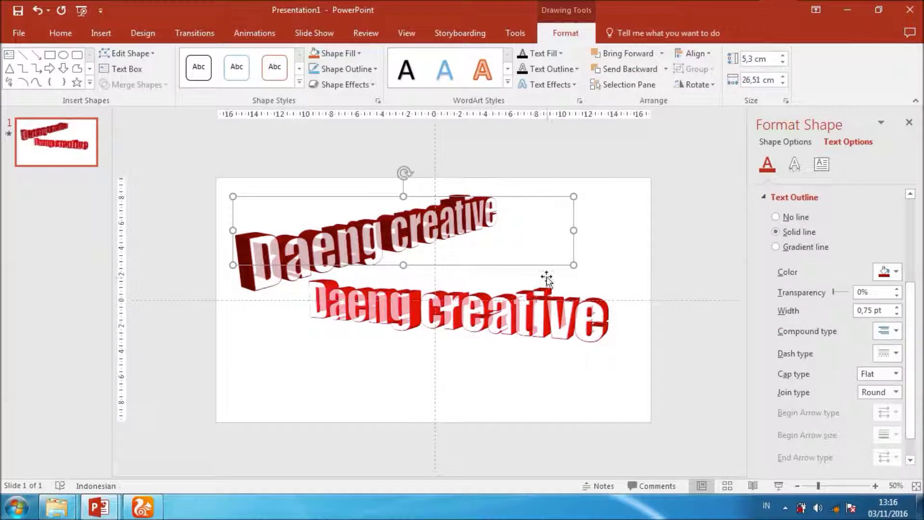
left_click_drag(532, 198, 524, 190)
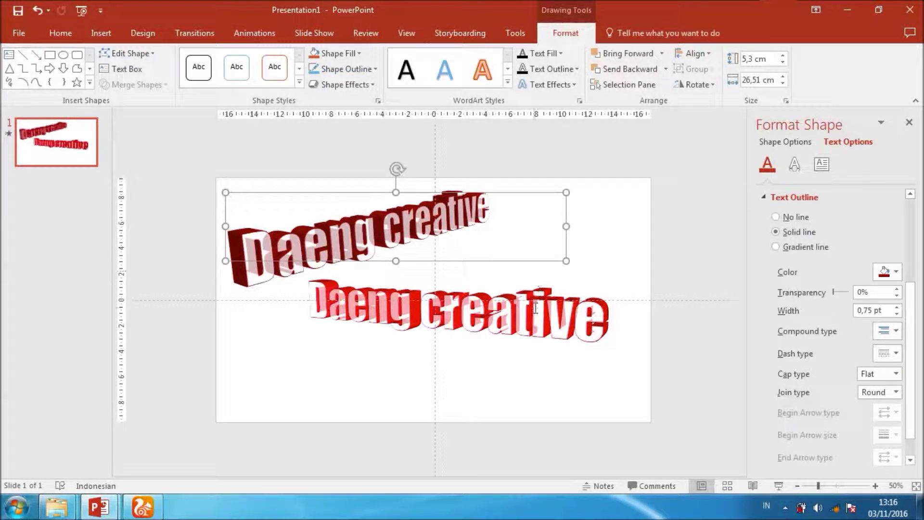
Add an Appear entrance to the lower text and show the Animation Pane.
left_click(522, 276)
left_click(522, 275)
left_click(250, 33)
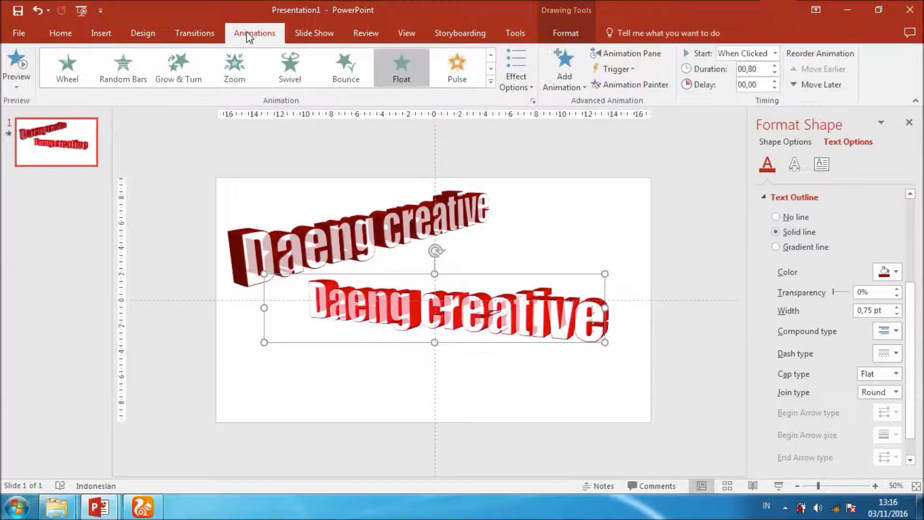
left_click(555, 76)
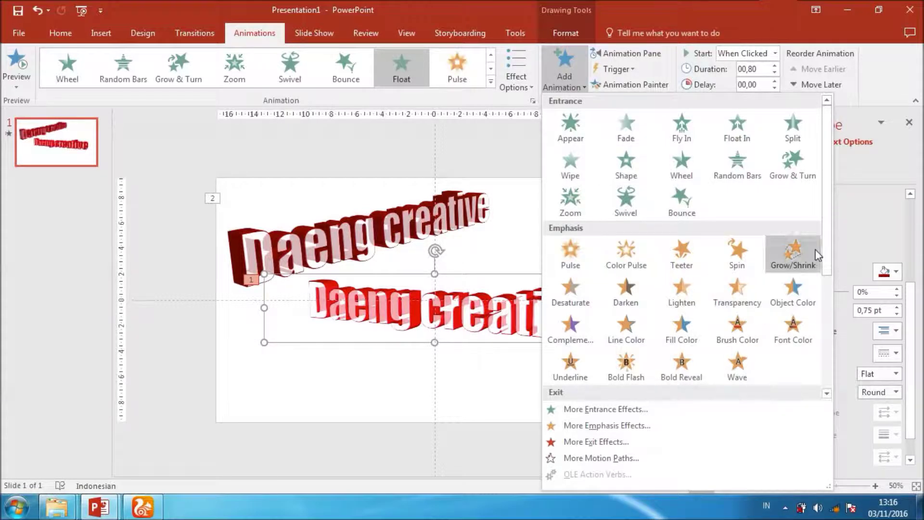
left_click(574, 129)
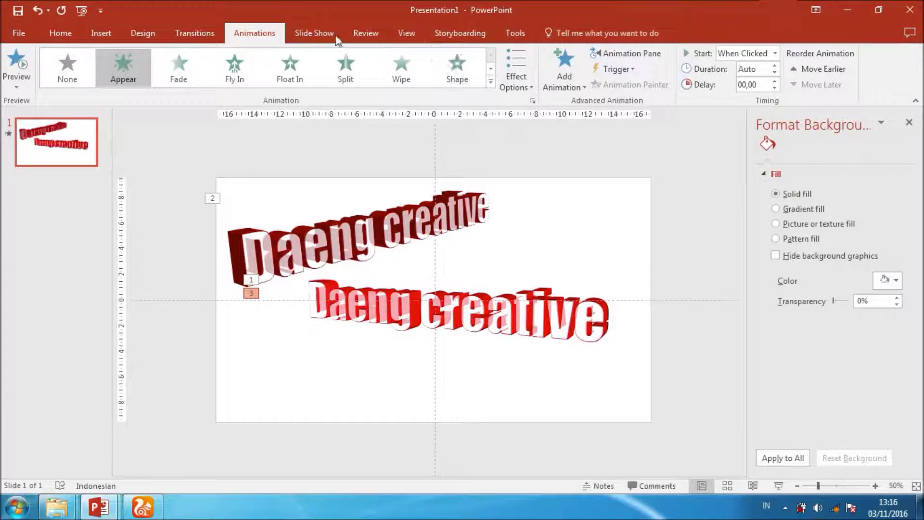
left_click(626, 53)
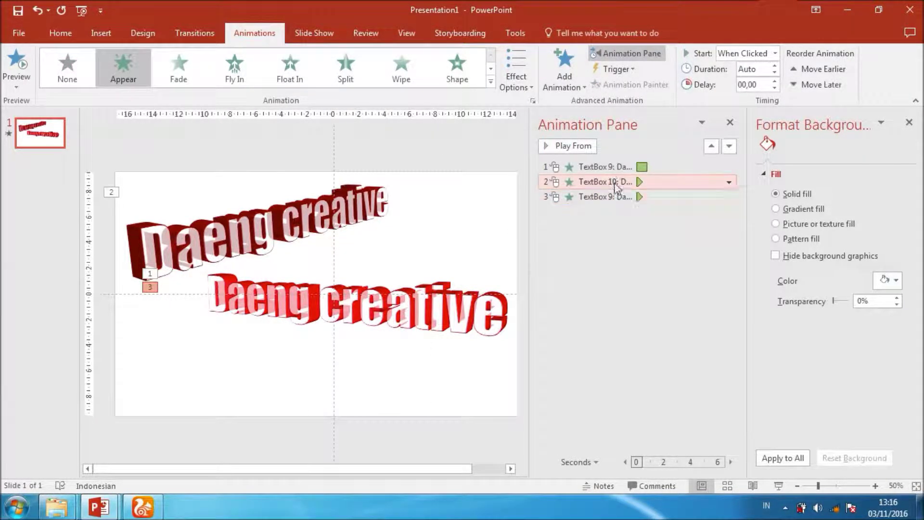
Move the third animation to second place, start it With Previous, and change it to a Disappear exit.
left_click_drag(611, 193, 604, 177)
left_click(730, 181)
left_click(648, 215)
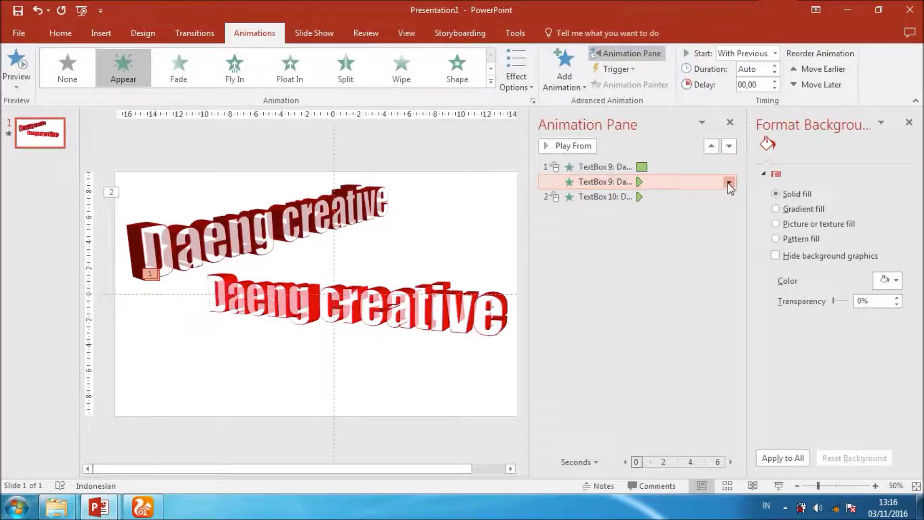
left_click(491, 81)
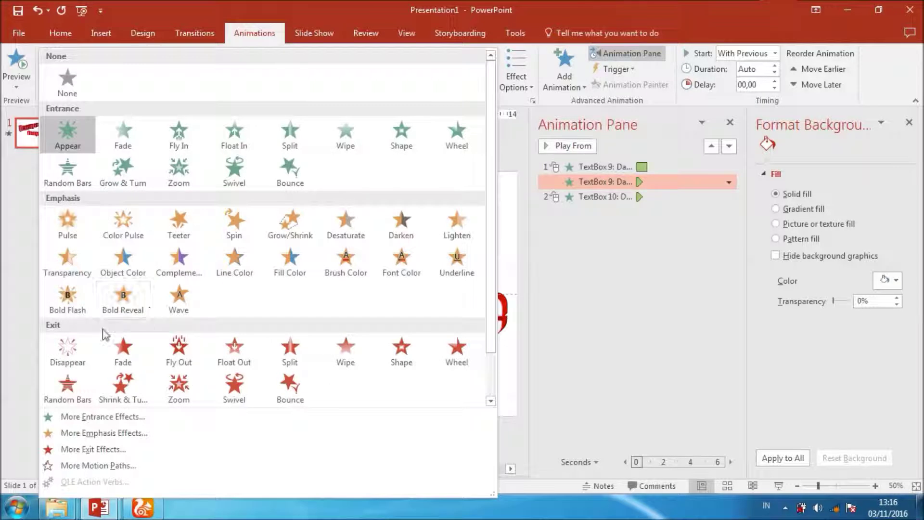
left_click(67, 350)
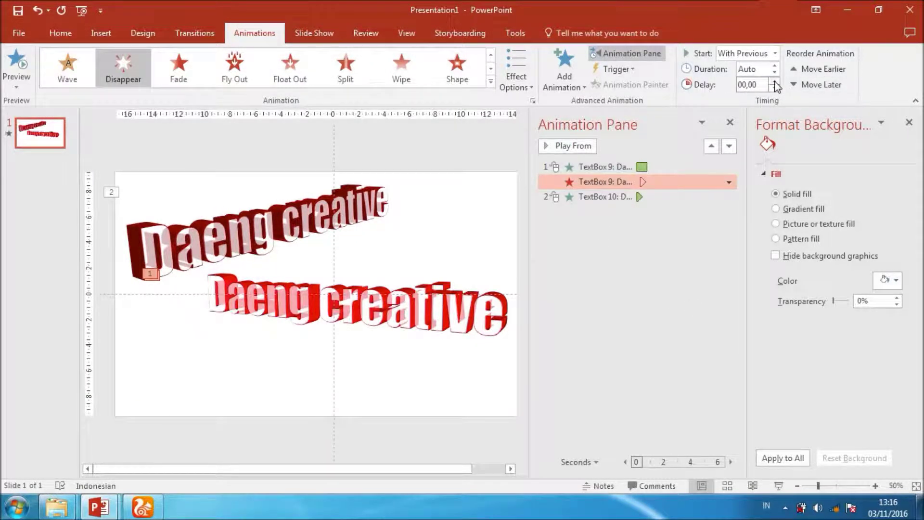
Make the upper text's Appear start With Previous after a 01,00 delay, previewing the result.
key("Down")
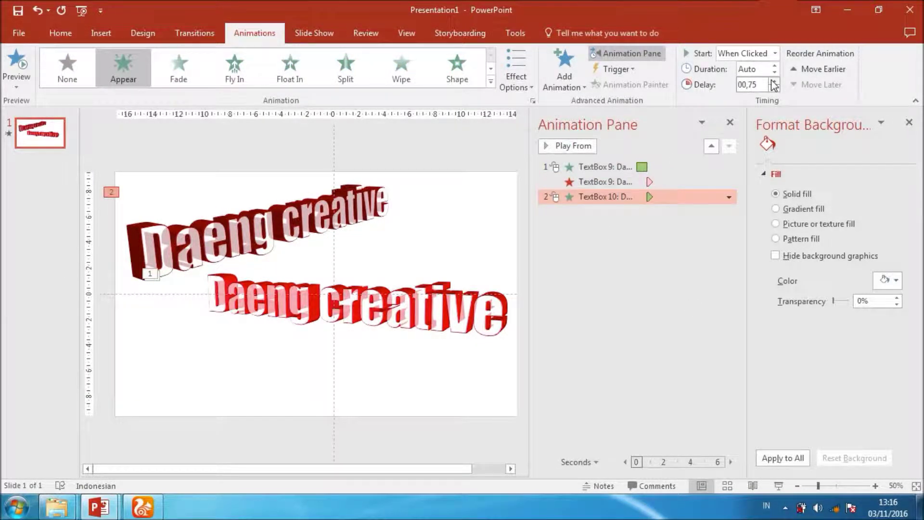
left_click(775, 82)
right_click(608, 197)
left_click(623, 229)
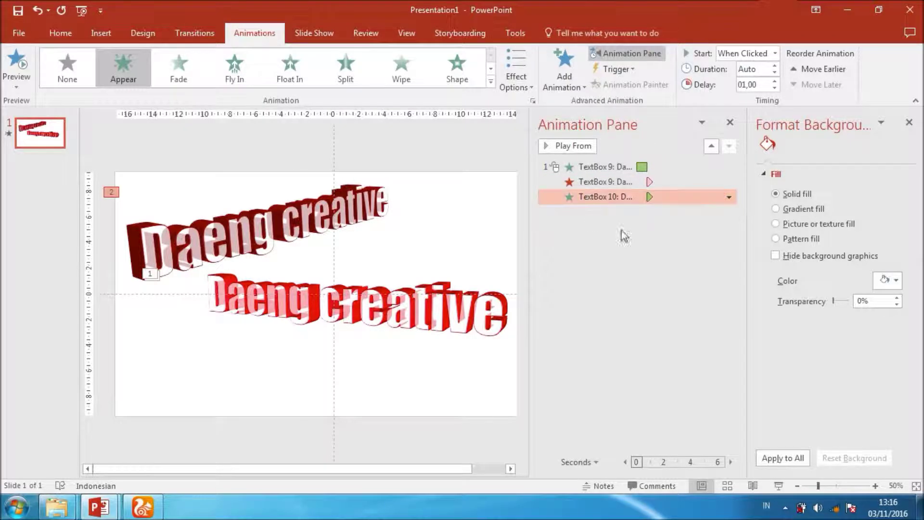
left_click(774, 82)
left_click(17, 59)
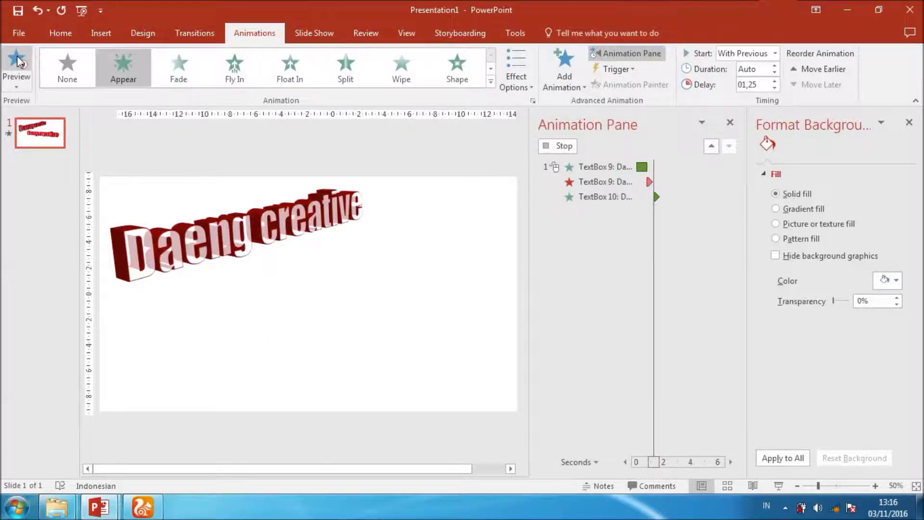
left_click(774, 88)
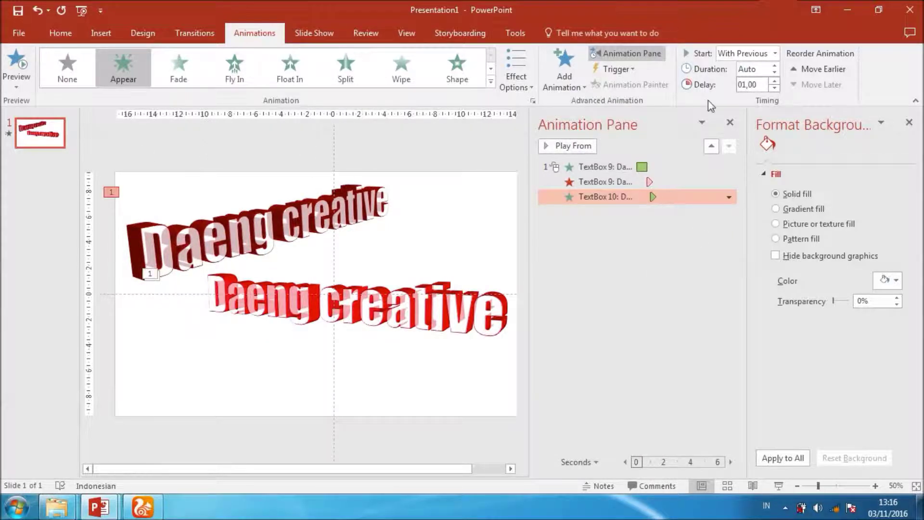
left_click(18, 62)
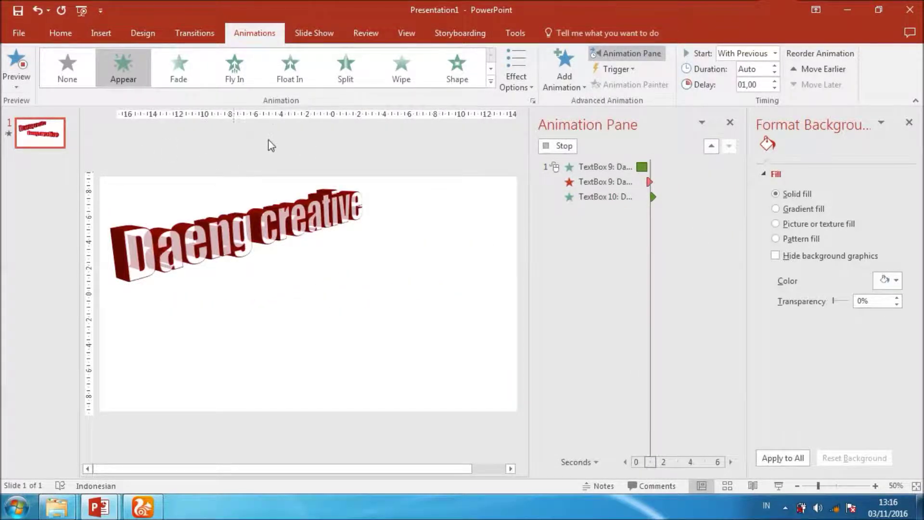
Set the lower text's Float animation to start With Previous, then select the upper 3-D text.
left_click(608, 166)
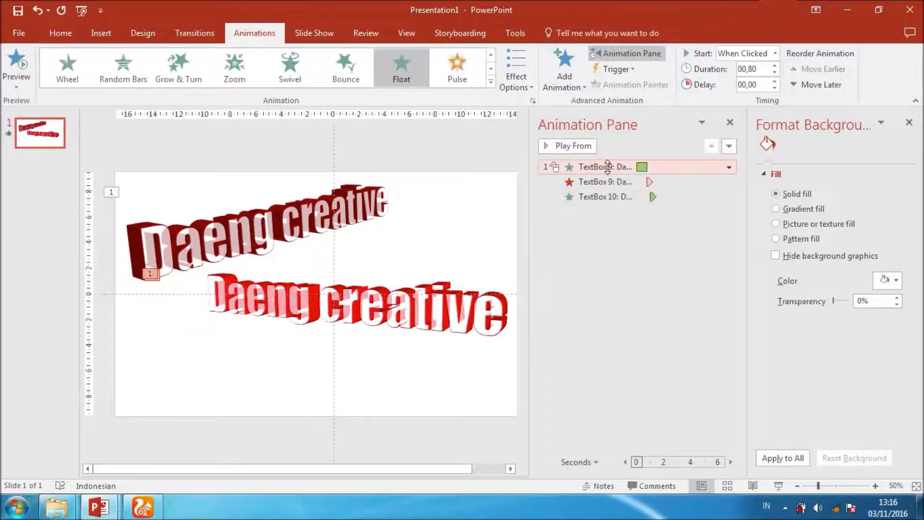
right_click(607, 167)
left_click(597, 198)
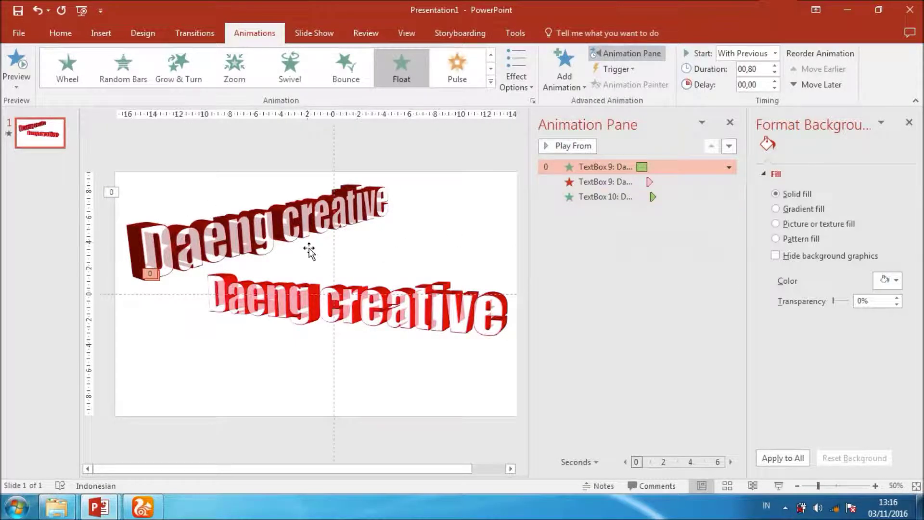
left_click(274, 214)
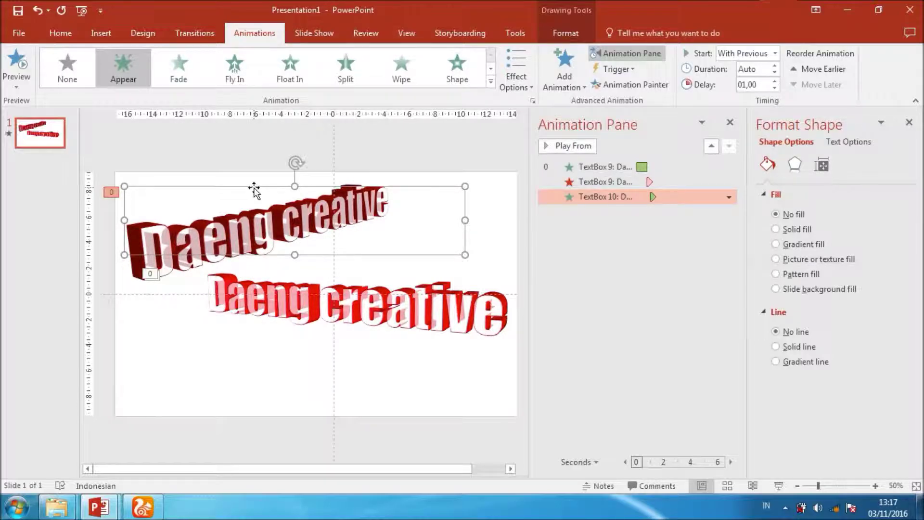
Duplicate the upper 'Daeng creative' text and drag the copy down to the bottom of the slide.
key("ctrl+c")
key("ctrl+v")
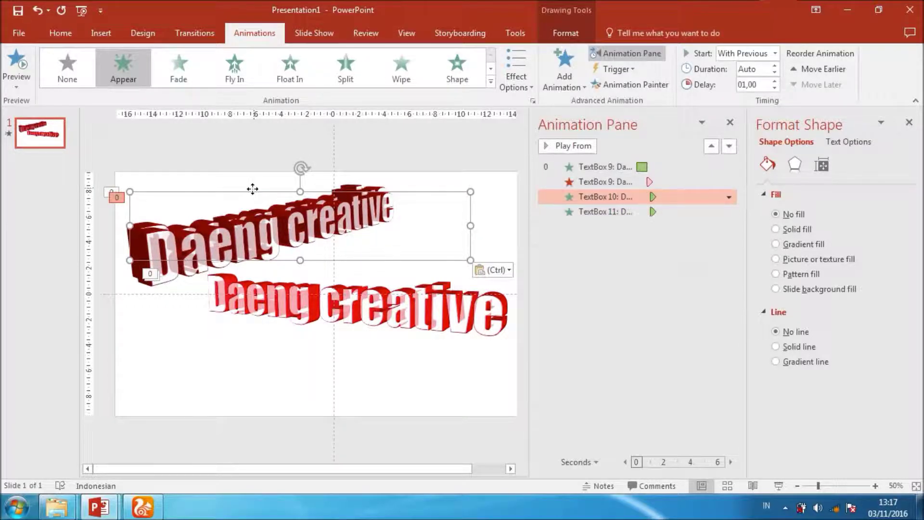
left_click_drag(254, 189, 308, 308)
left_click(849, 141)
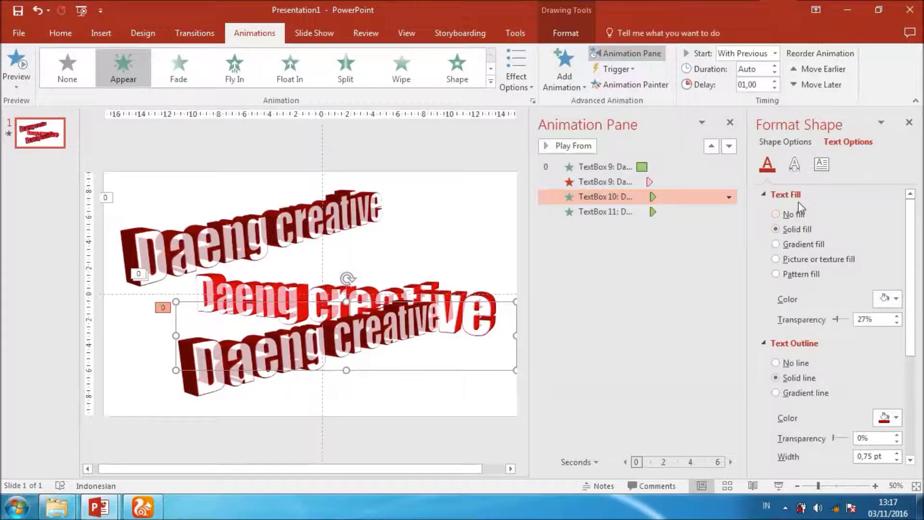
Apply the Perspective: Contrasting Left 3-D rotation preset to the copy and tilt it around X.
left_click(795, 163)
left_click_drag(910, 248, 915, 377)
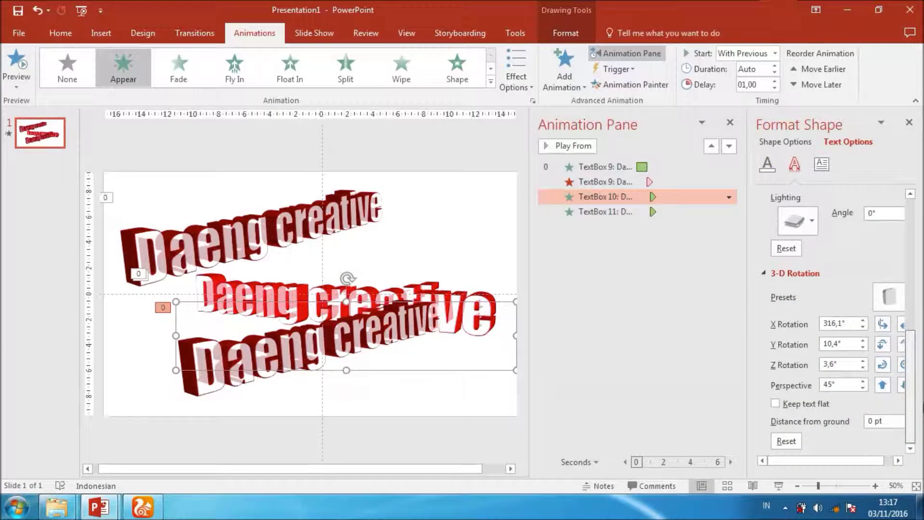
left_click(896, 298)
left_click(888, 245)
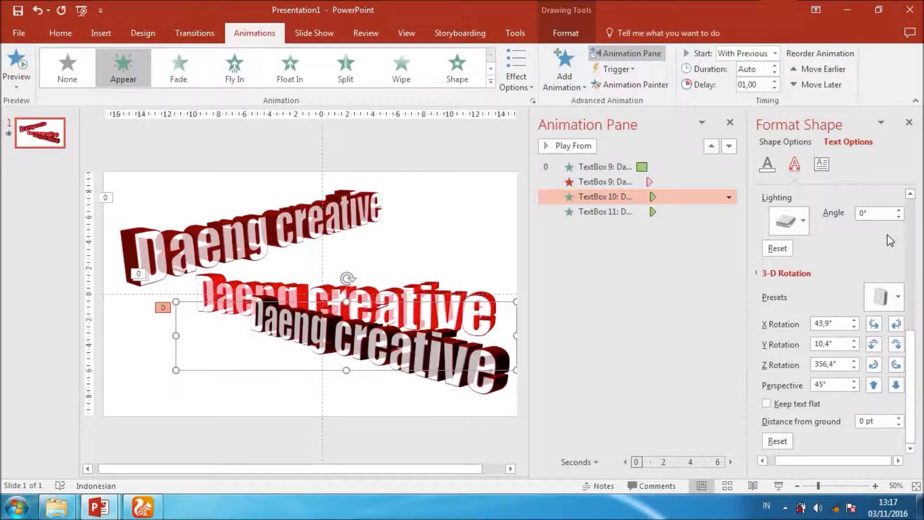
left_click(873, 324)
left_click(874, 324)
left_click(874, 324)
left_click(874, 324)
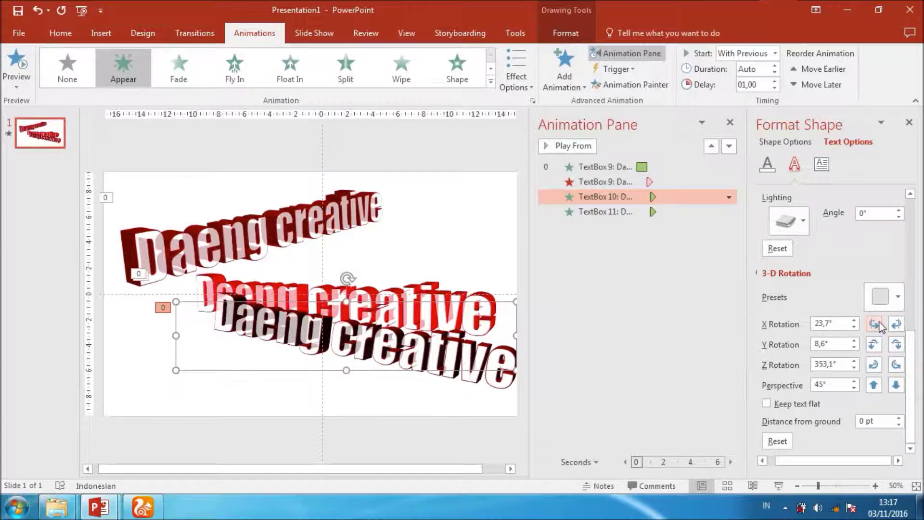
left_click(896, 324)
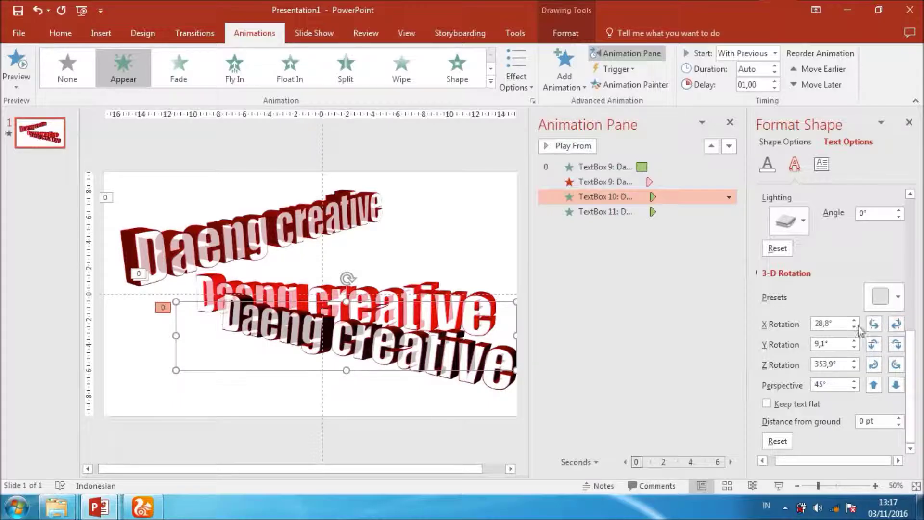
Set the copy's X rotation to 25,8° and Y rotation to 0,3°.
left_click(768, 327)
type("25")
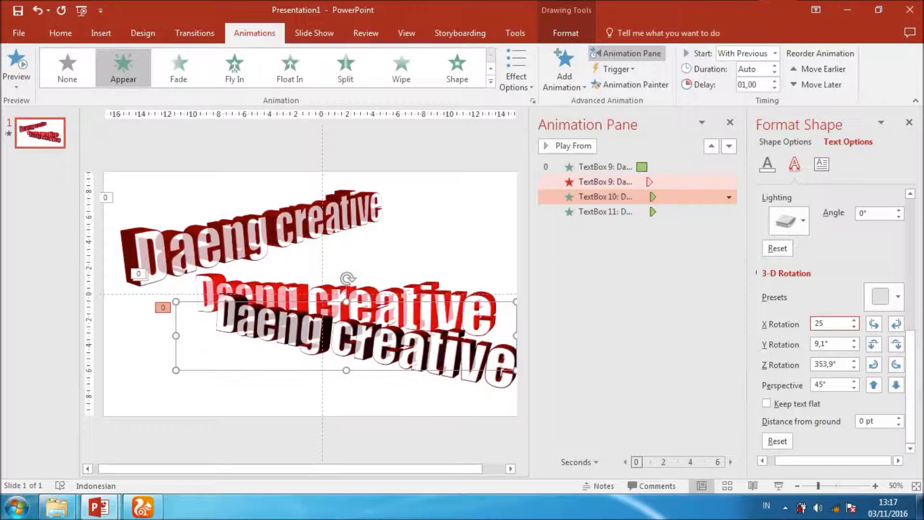
type(",8")
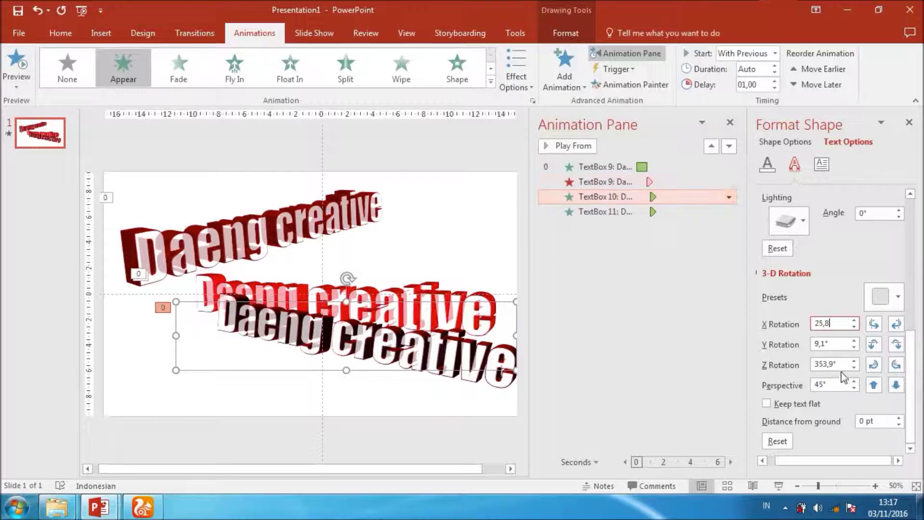
left_click(776, 343)
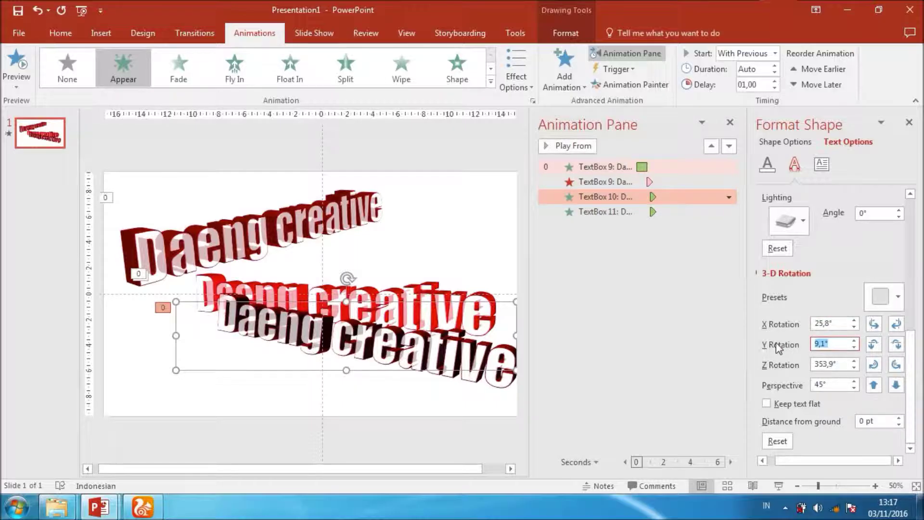
type("0,3")
key("Escape")
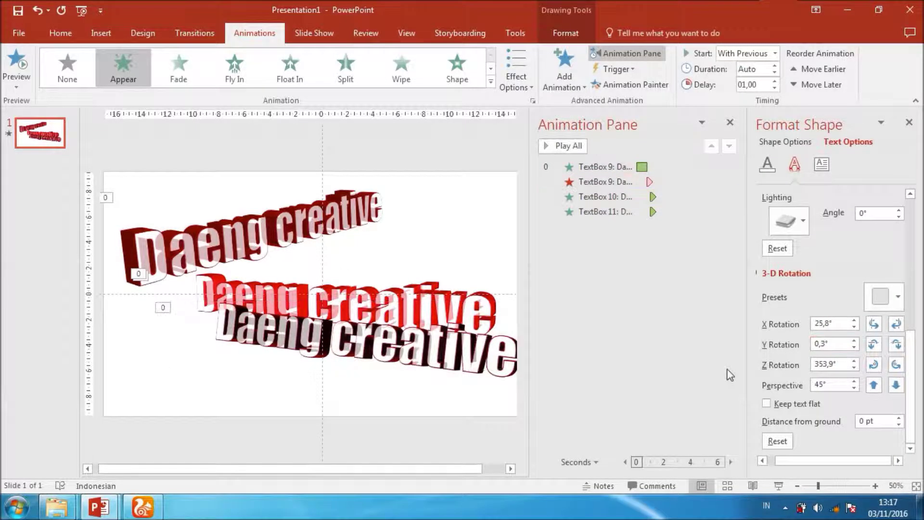
Change the bottom text's Z rotation to 11°.
left_click(516, 299)
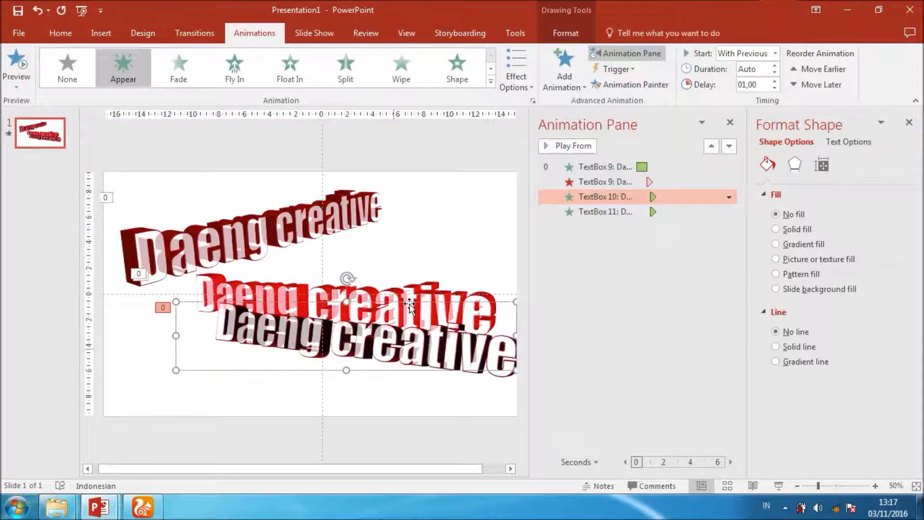
left_click(848, 142)
scroll(902, 377, "down", 5)
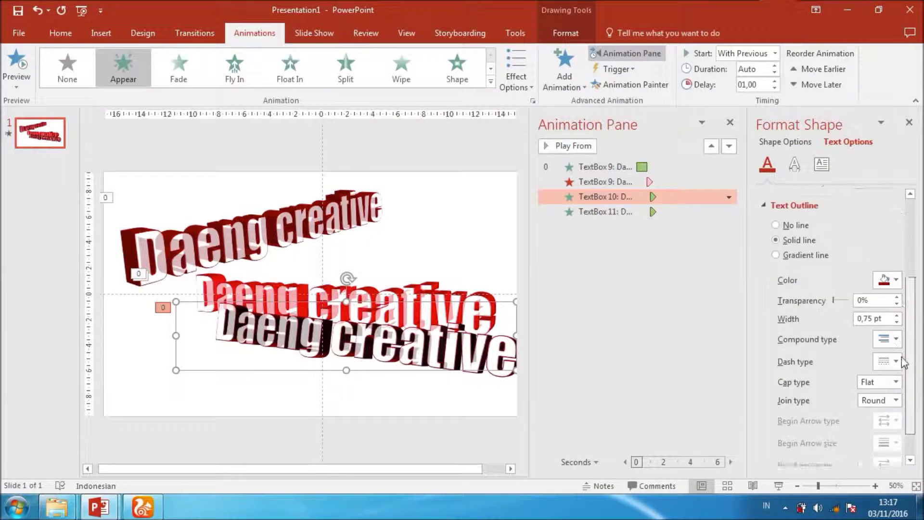
scroll(903, 376, "up", 5)
left_click(793, 165)
scroll(875, 400, "down", 10)
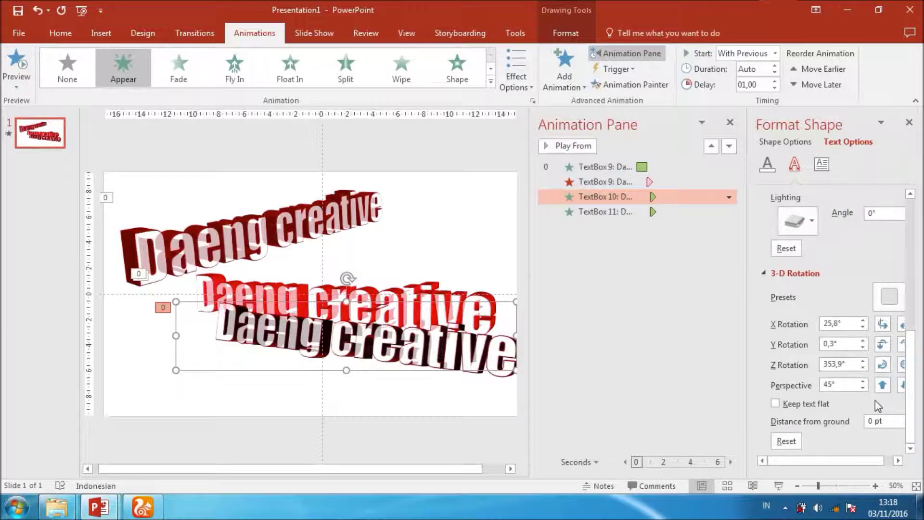
double_click(842, 365)
type("11")
left_click(846, 385)
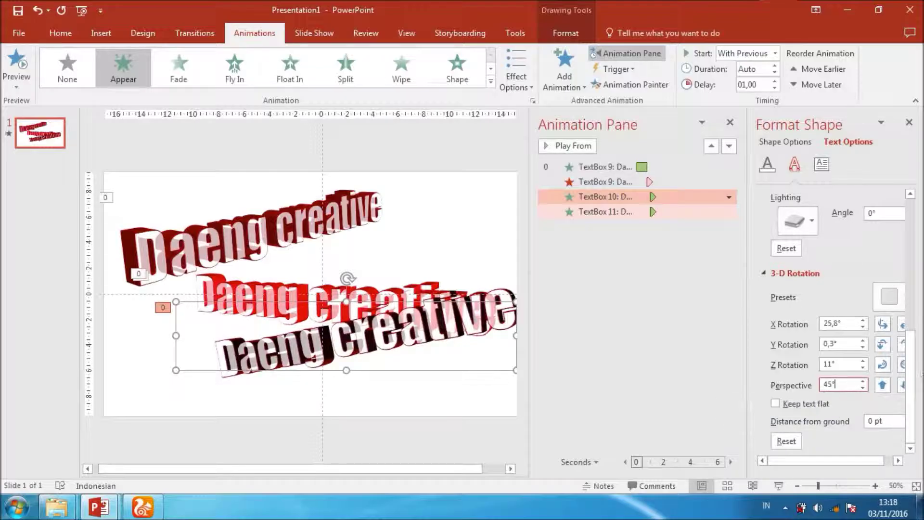
Give the bottom text the third Standard material and the first Special lighting preset.
scroll(908, 366, "up", 3)
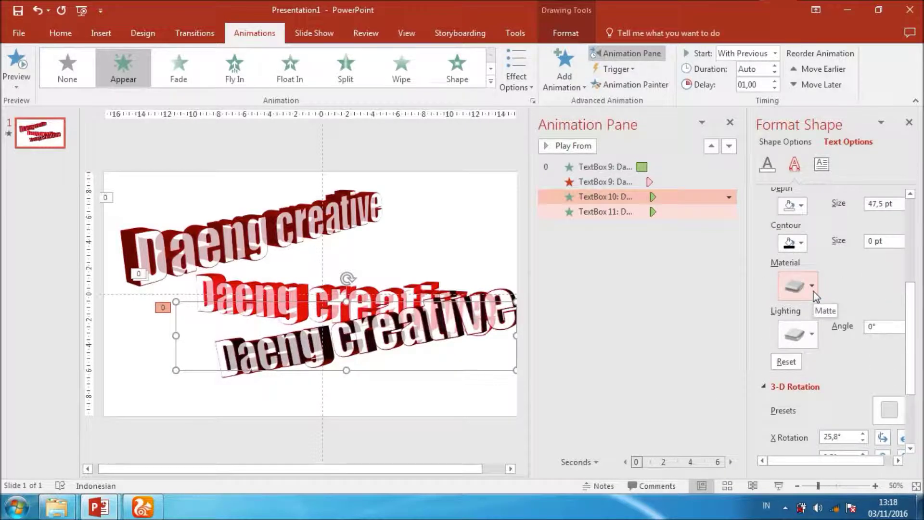
left_click(768, 163)
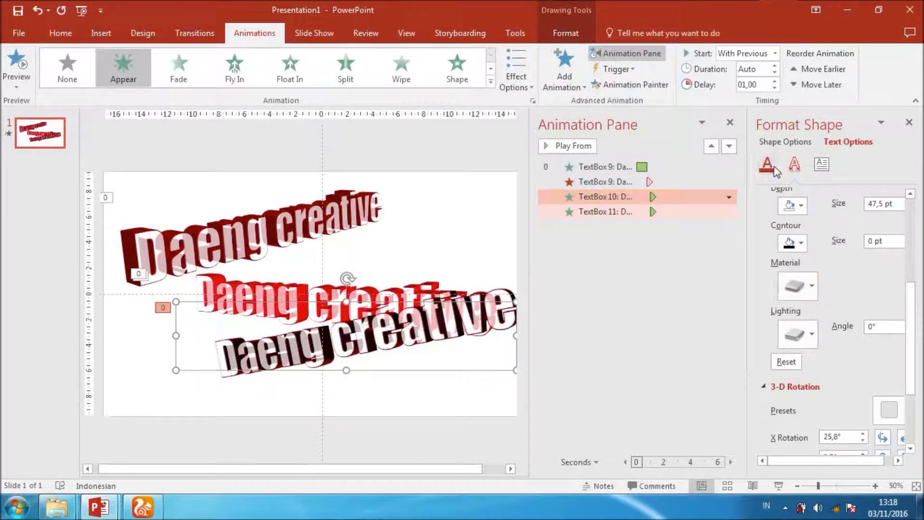
left_click_drag(913, 323, 914, 250)
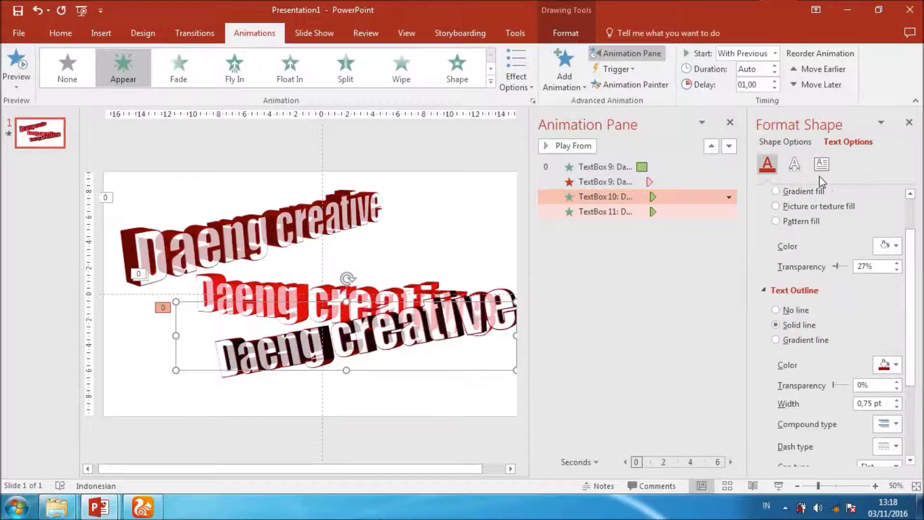
left_click(794, 164)
scroll(917, 289, "down", 5)
scroll(920, 299, "up", 2)
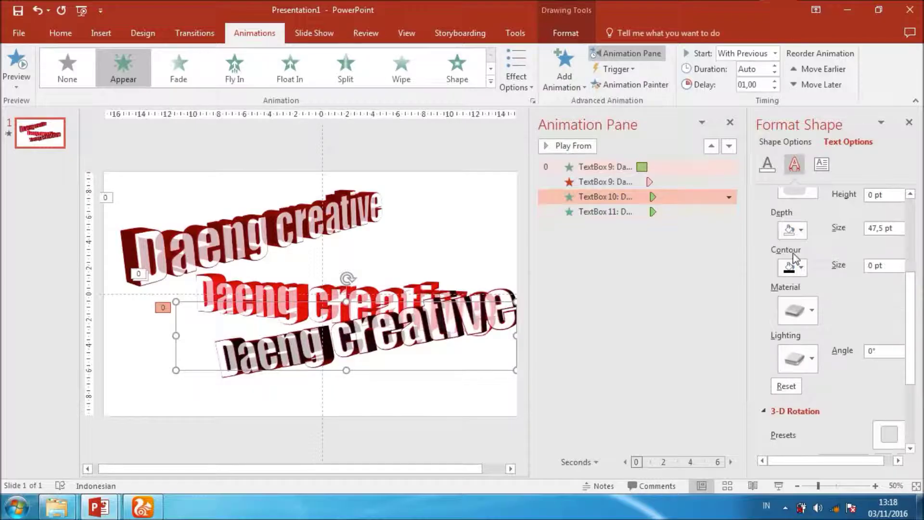
left_click(809, 321)
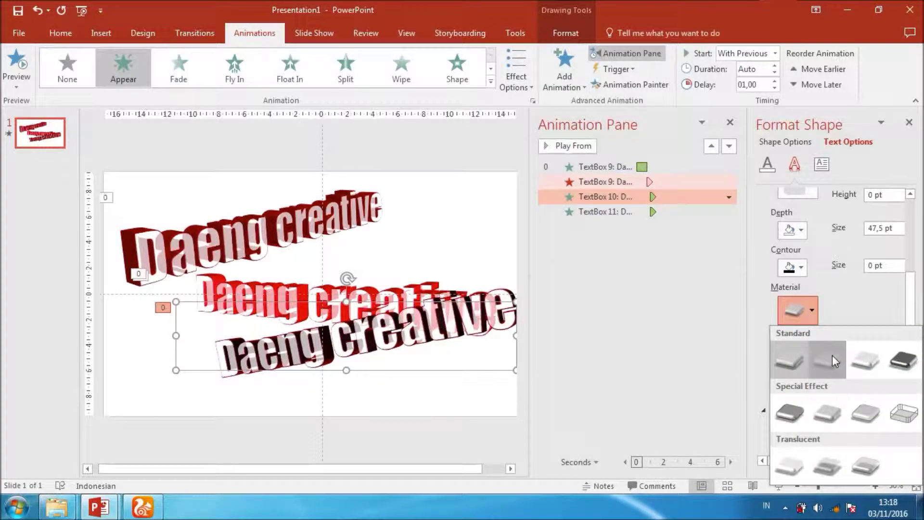
left_click(833, 355)
left_click(807, 313)
left_click(864, 362)
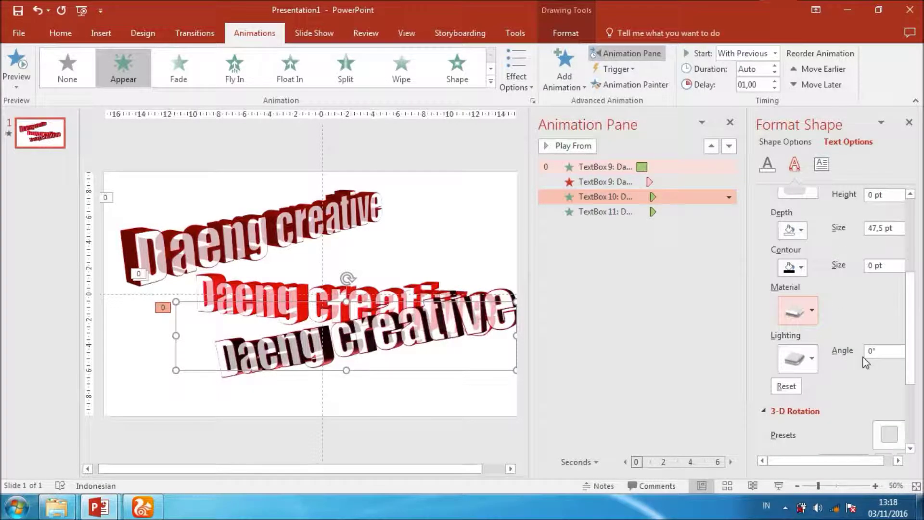
left_click(806, 362)
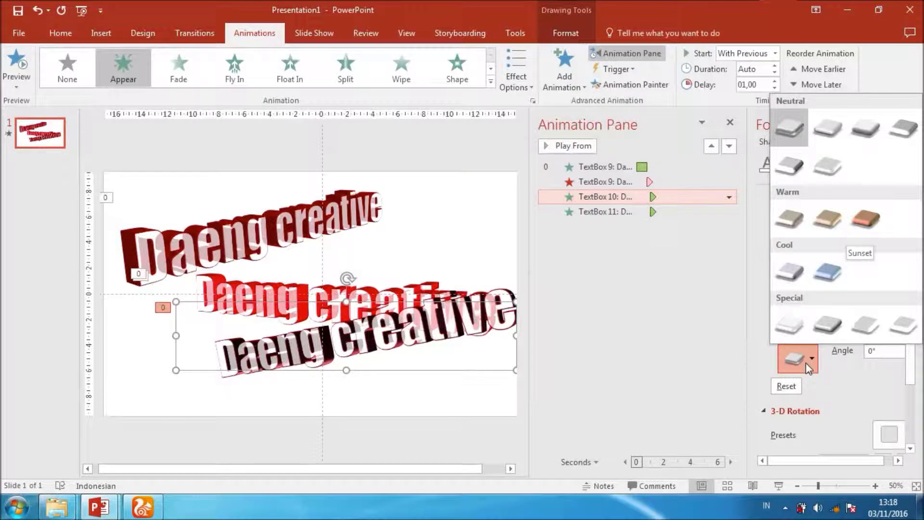
left_click(790, 327)
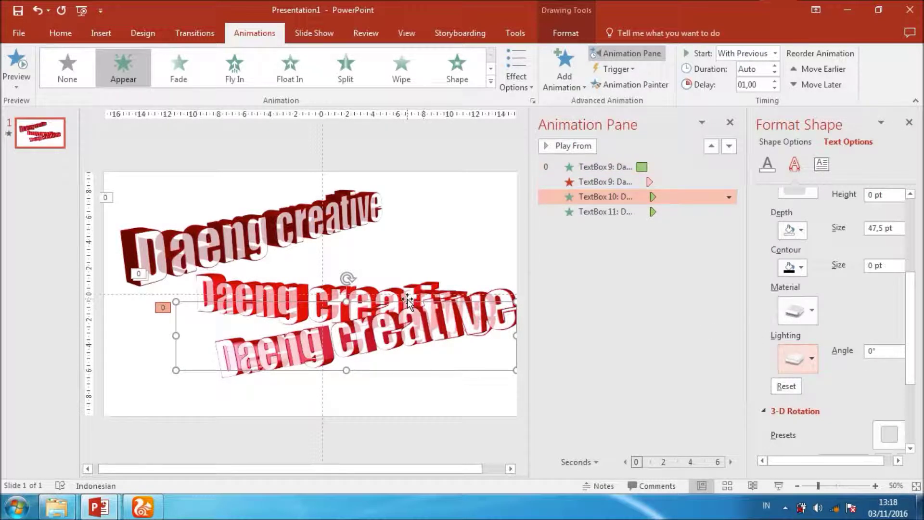
Drag the bottom 'Daeng creative' text further down and slightly left.
left_click_drag(407, 299, 393, 329)
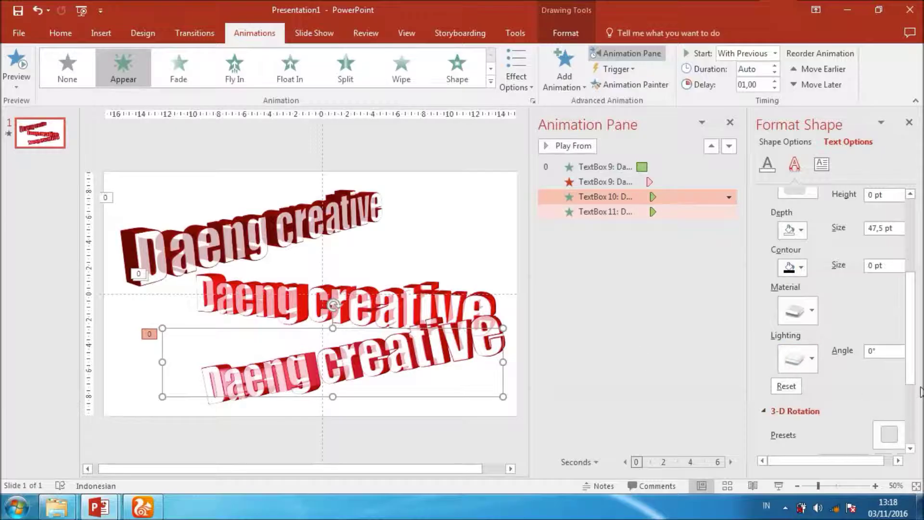
left_click_drag(911, 383, 907, 441)
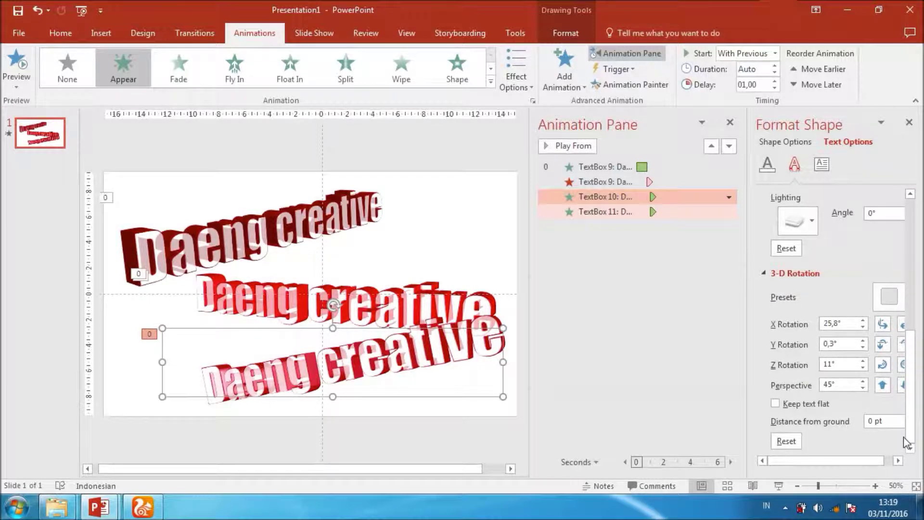
Paste another copy of the 3-D text and place it left of centre.
key("ctrl+v")
left_click_drag(398, 333, 294, 272)
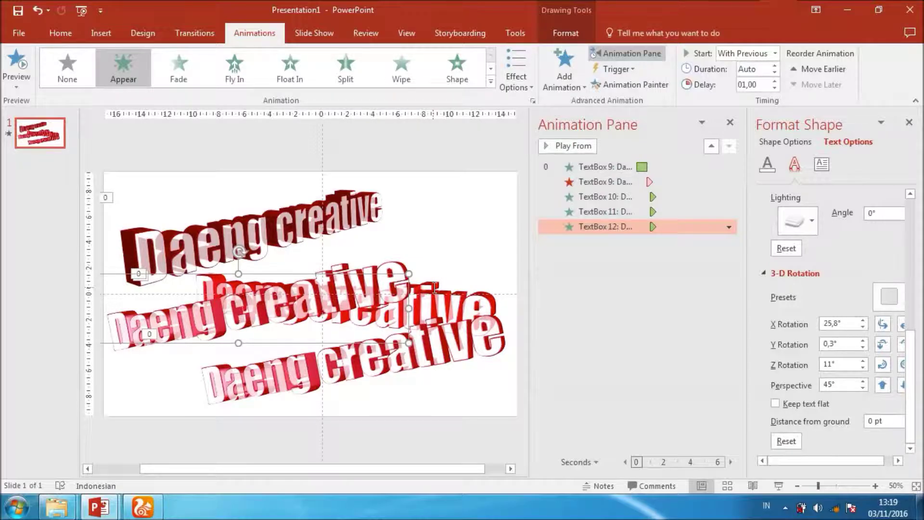
left_click_drag(276, 277, 284, 290)
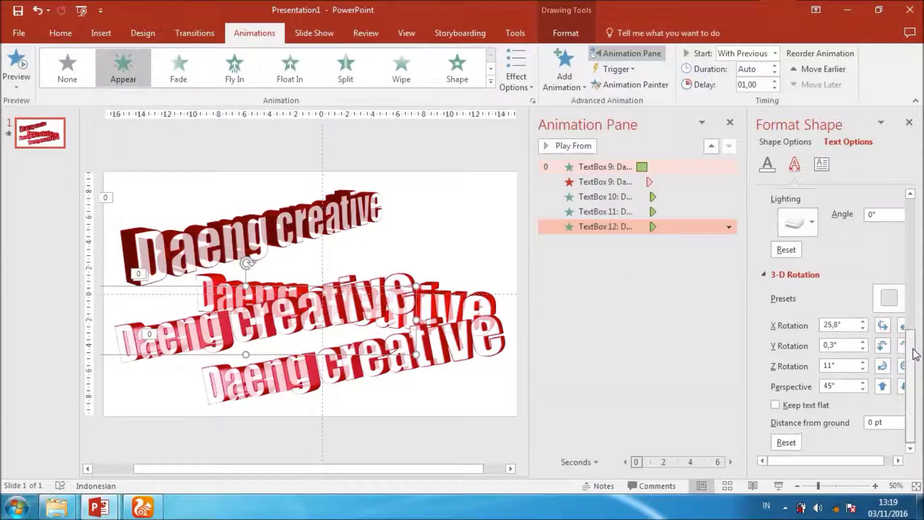
scroll(917, 355, "up", 1)
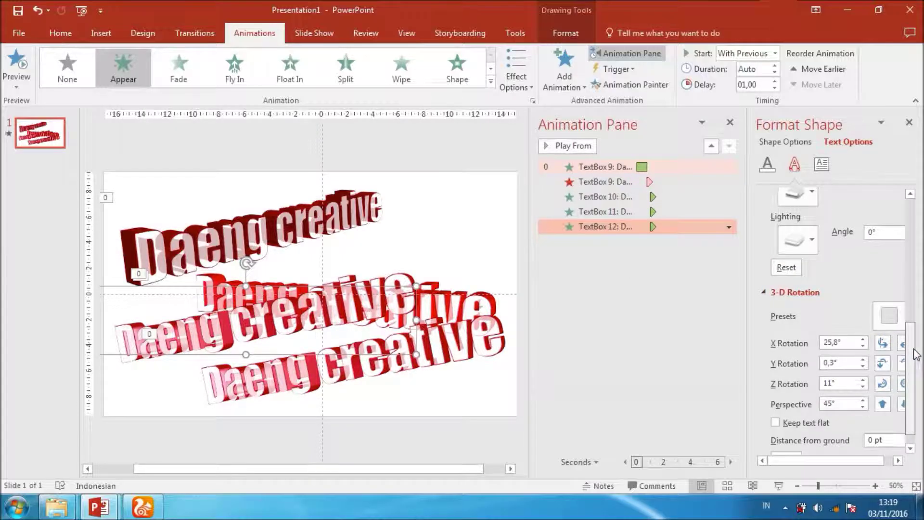
Apply the Perspective: Contrasting Right preset and rotate the copy to X 312°, Y 312°, Z 22°.
left_click(891, 332)
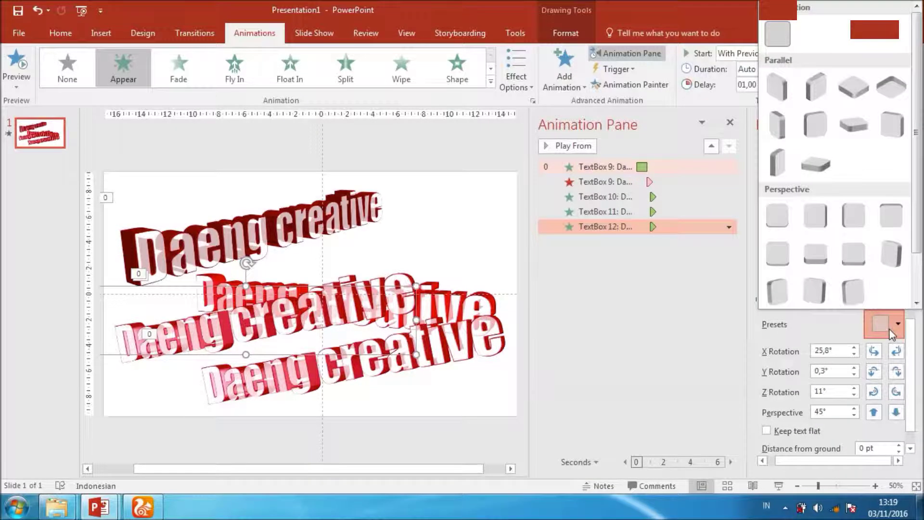
left_click(778, 291)
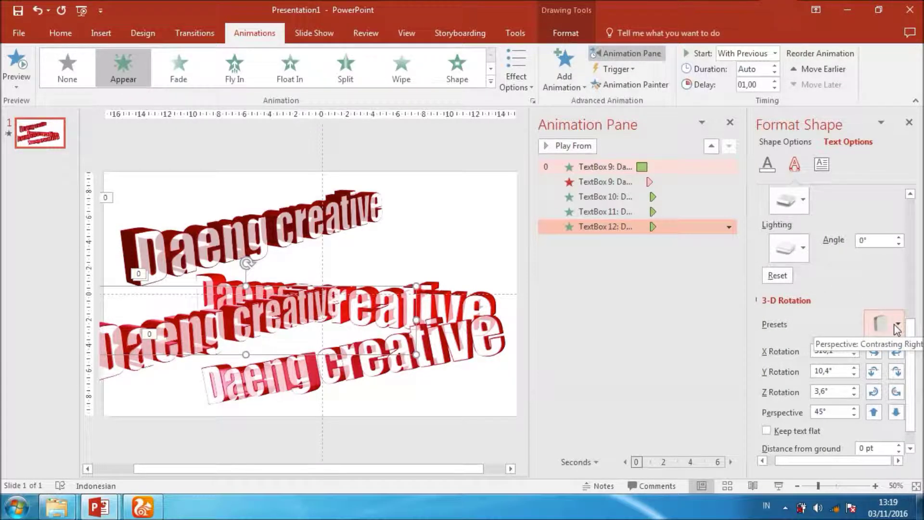
left_click(854, 349)
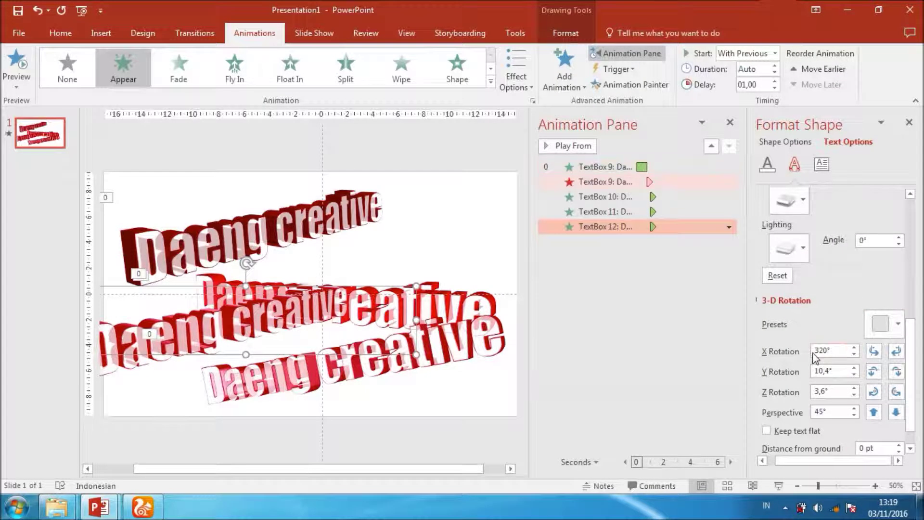
left_click(854, 356)
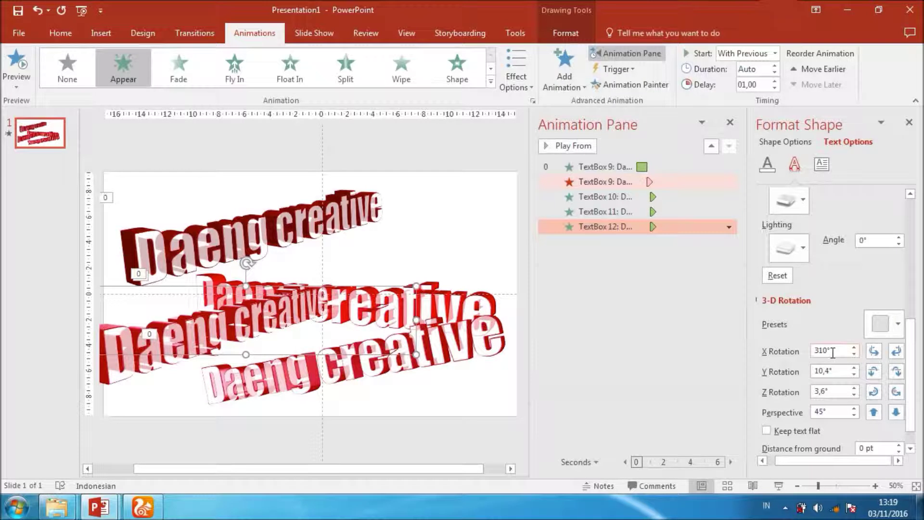
key("Up")
key("Up")
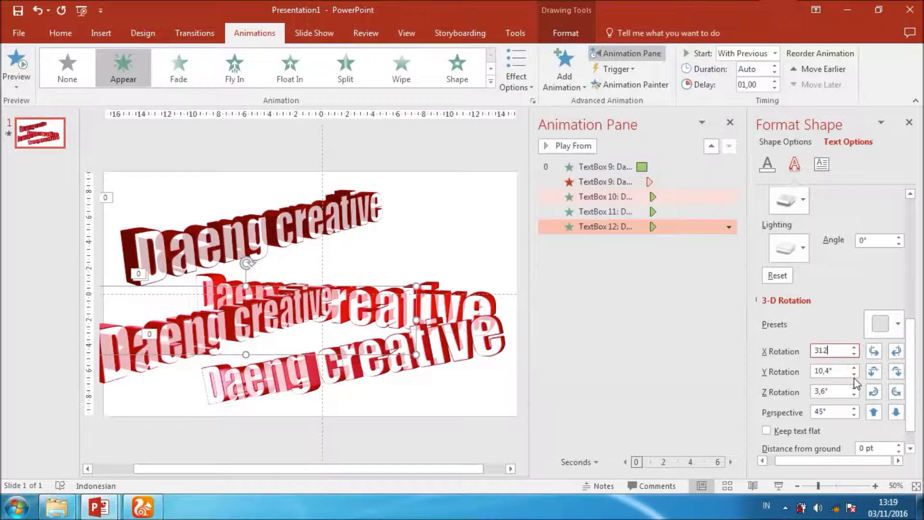
key("Tab")
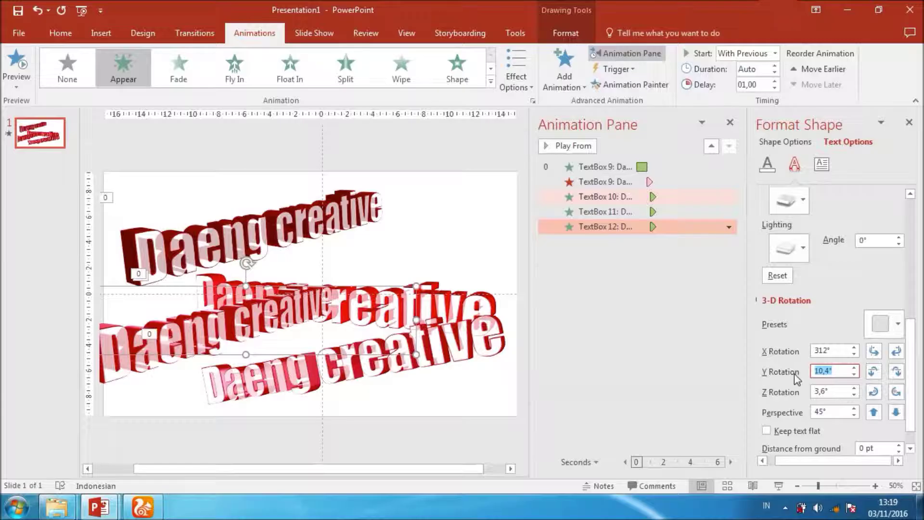
type("312")
key("Tab")
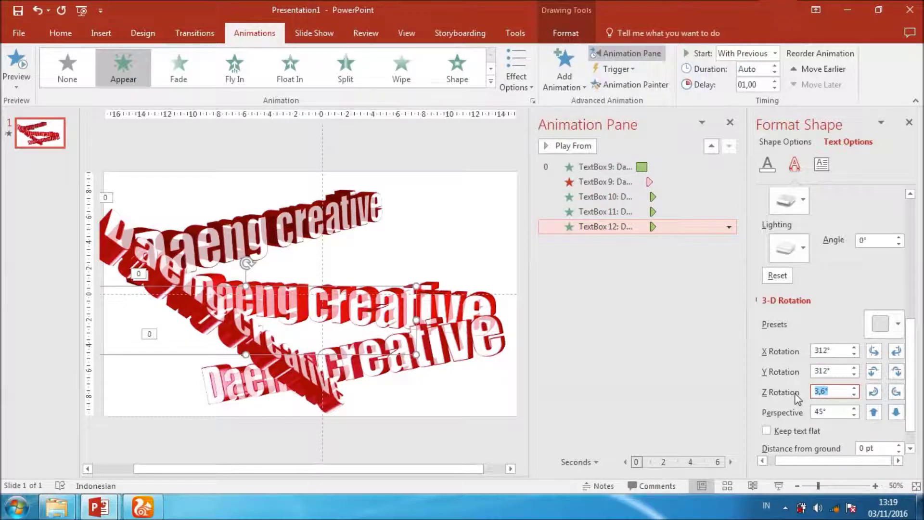
type("22,1")
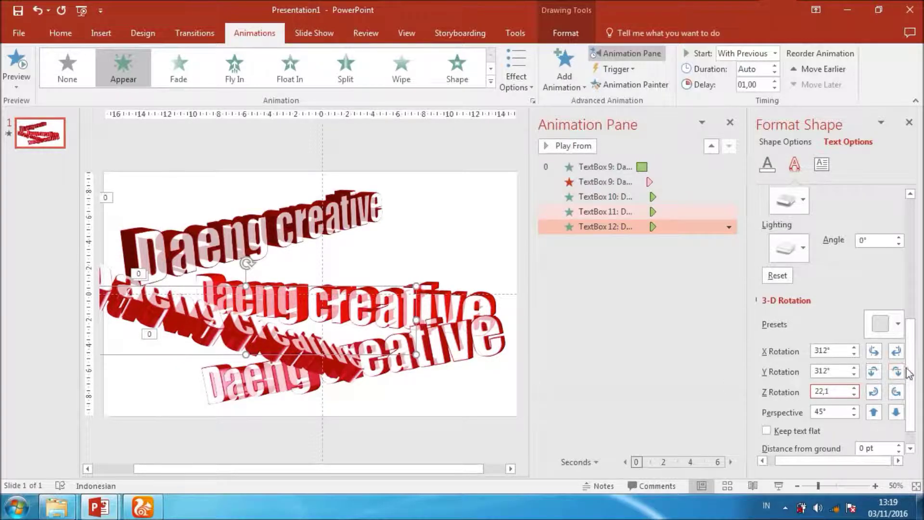
scroll(909, 407, "down", 1)
scroll(903, 363, "up", 2)
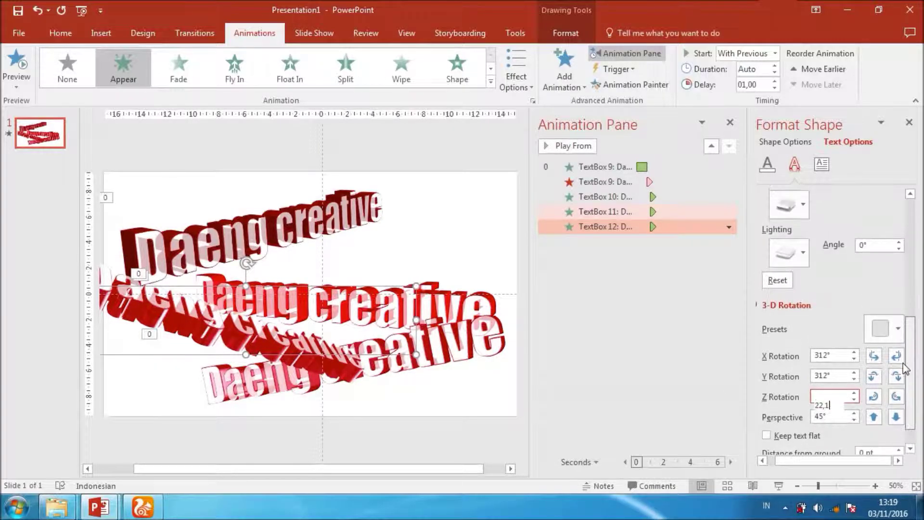
left_click(774, 230)
Move the fourth copy down and right so it overlaps the bottom text in the lower left.
left_click(773, 230)
left_click(787, 288)
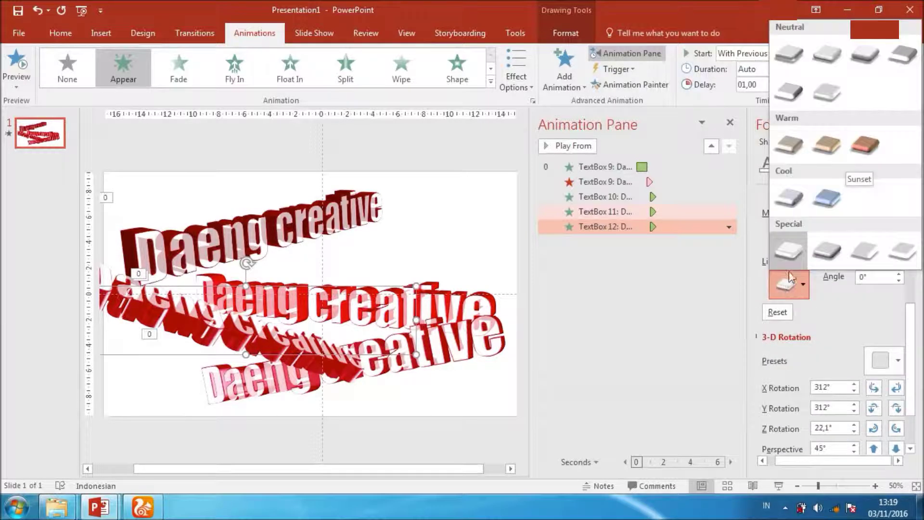
left_click(788, 289)
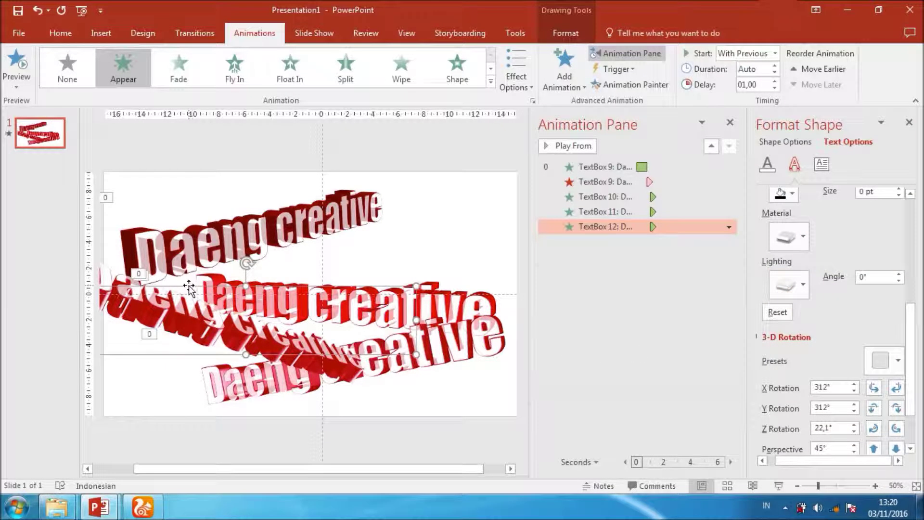
left_click_drag(189, 285, 231, 310)
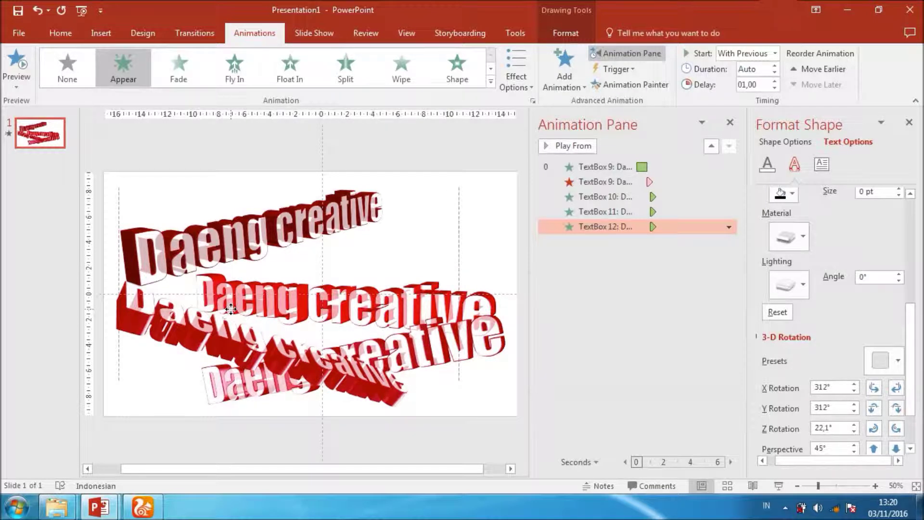
left_click_drag(231, 306, 231, 307)
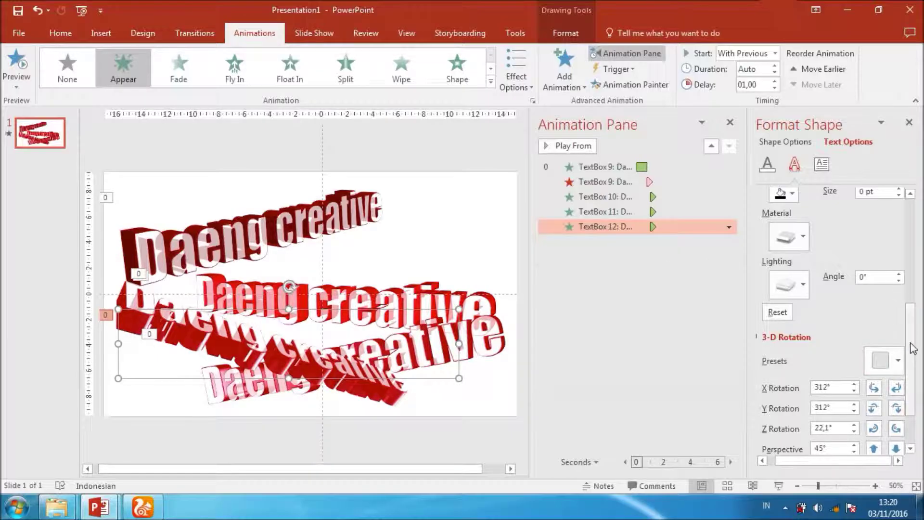
scroll(910, 361, "down", 1)
left_click(880, 354)
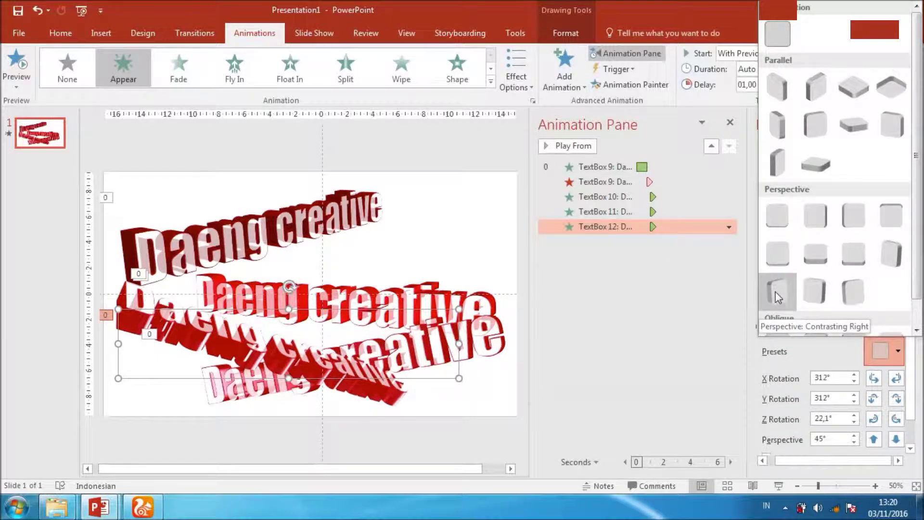
left_click_drag(917, 268, 916, 289)
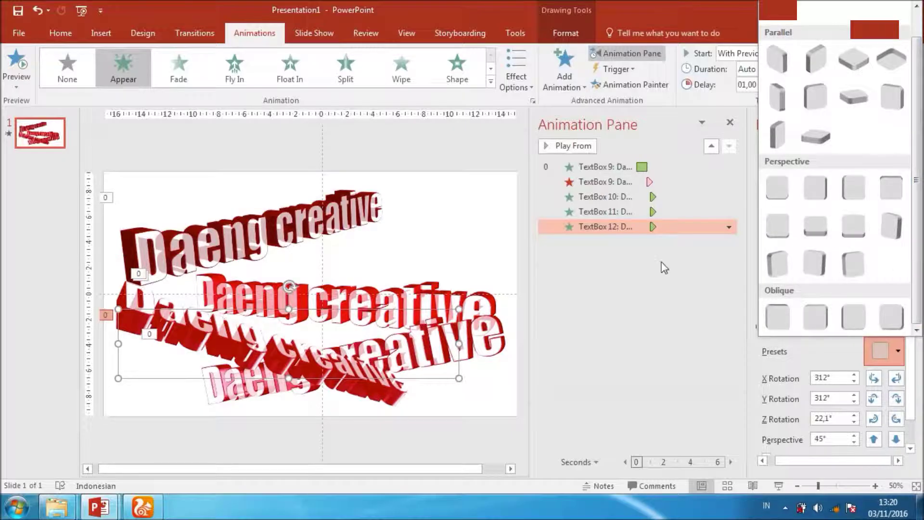
left_click(397, 166)
left_click(407, 163)
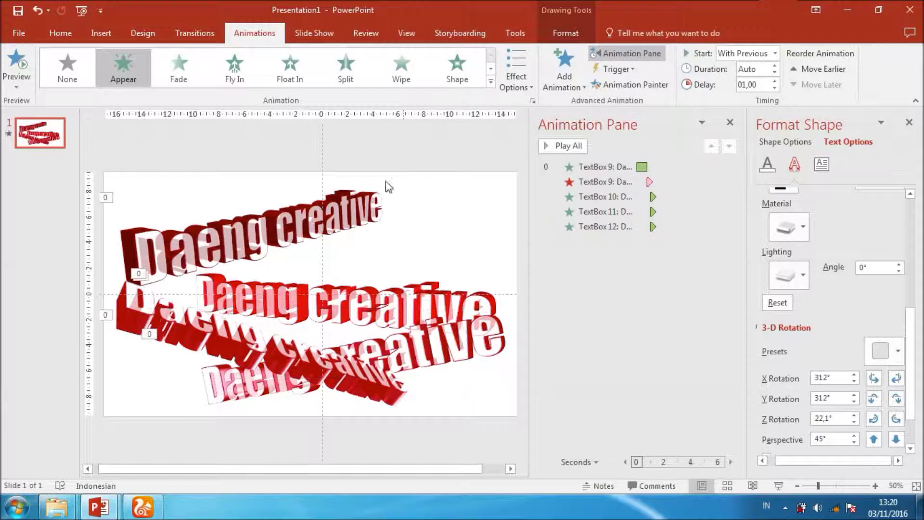
left_click(182, 310)
left_click_drag(182, 311, 183, 314)
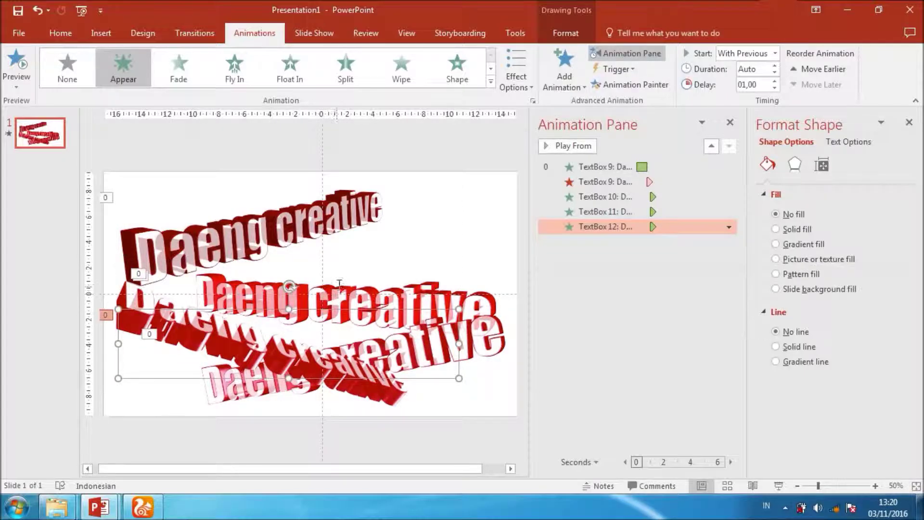
Paste a new copy of the 3-D text, move it up and right, and start rotating it.
key("ctrl+v")
left_click_drag(339, 281, 384, 261)
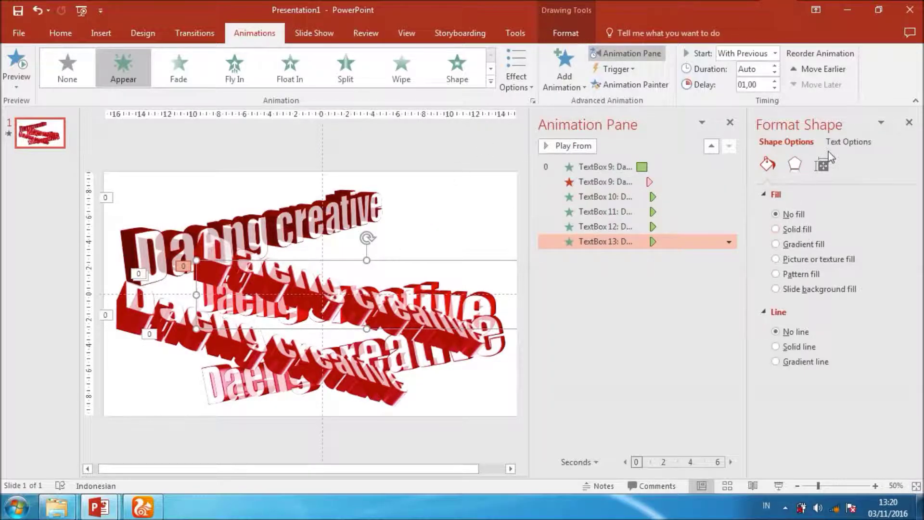
left_click(849, 142)
left_click(795, 165)
scroll(867, 337, "down", 10)
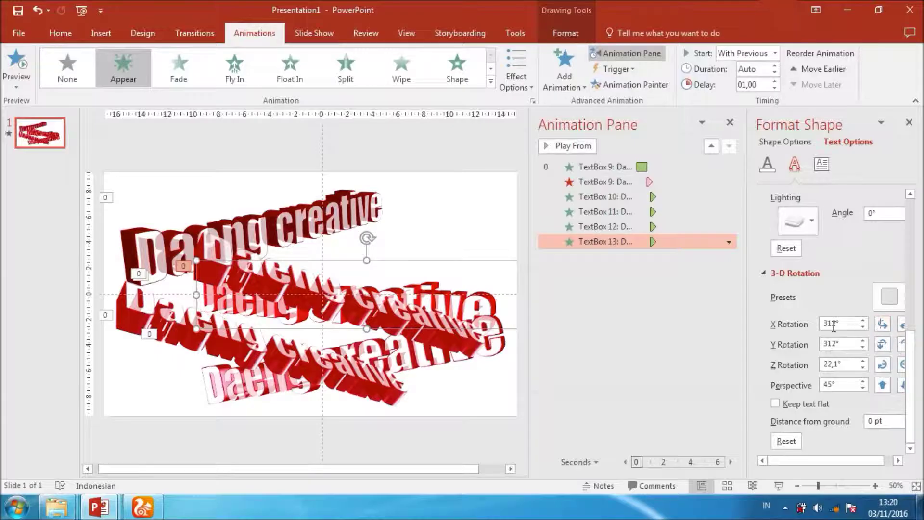
left_click(902, 325)
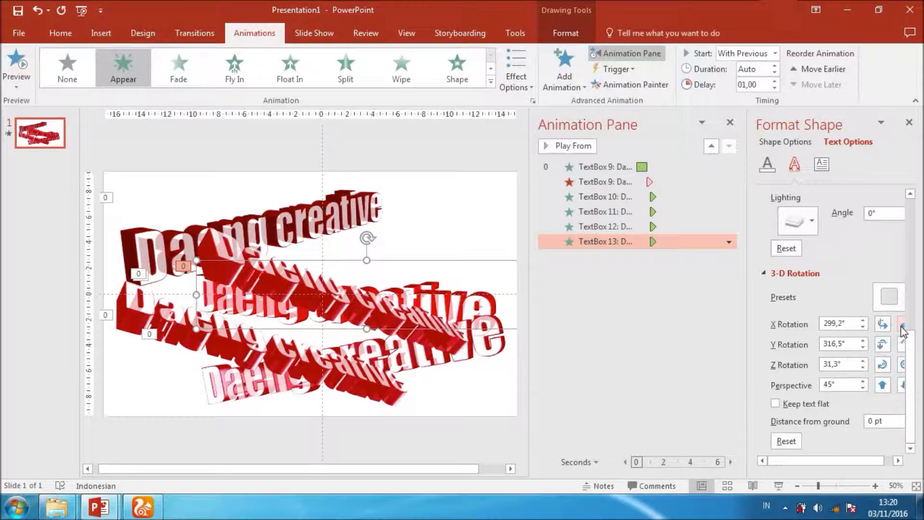
left_click(902, 328)
Apply a perspective preset and set the copy's rotation to X 3,8° and Y 353°.
double_click(840, 324)
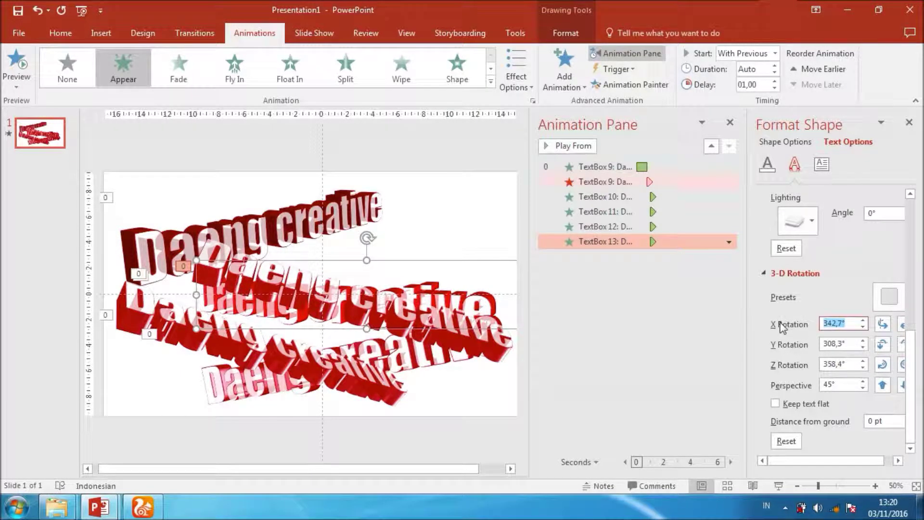
type("3,8")
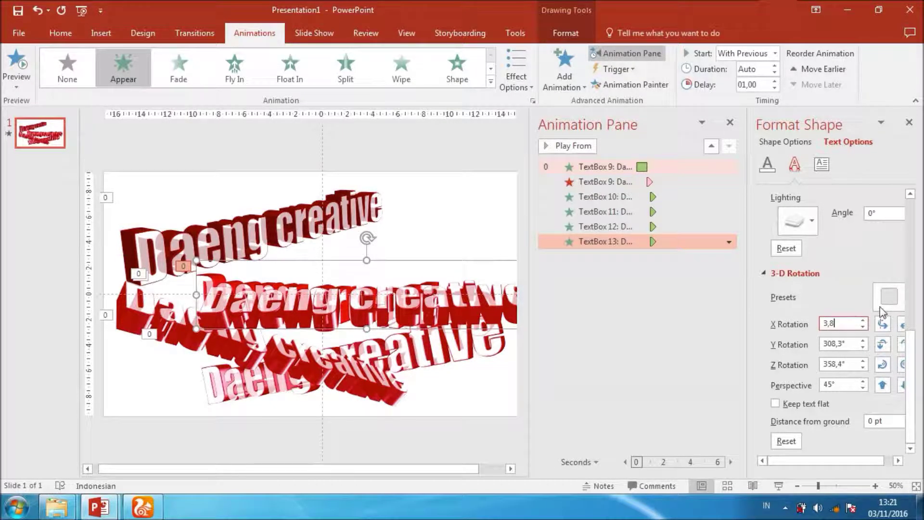
left_click(889, 296)
left_click(779, 272)
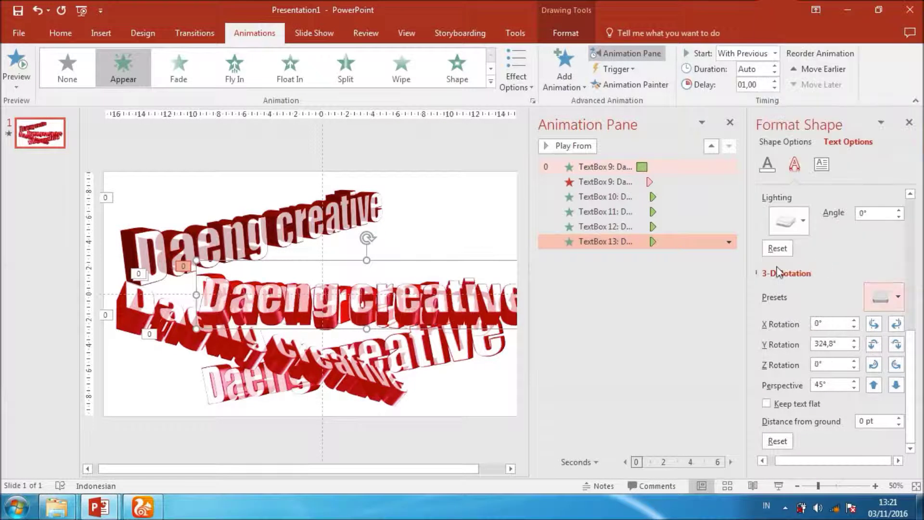
double_click(835, 324)
type("20")
key("Return")
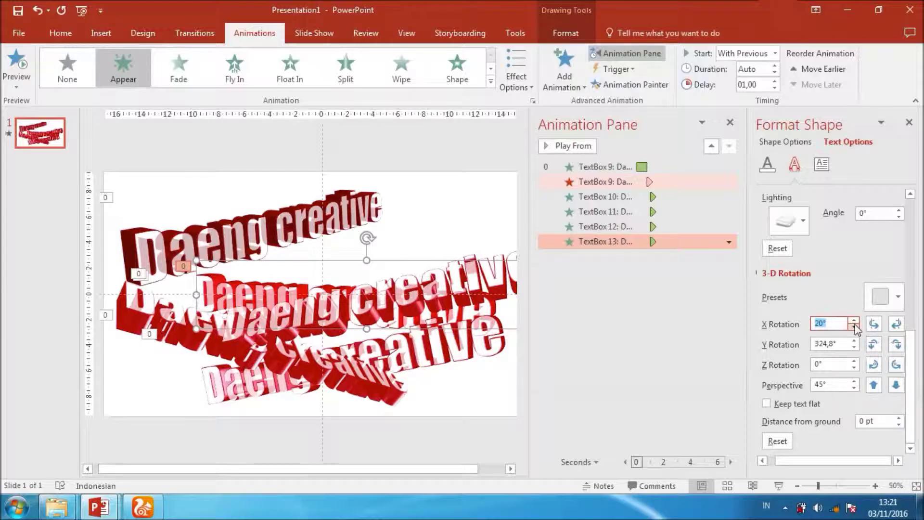
type("0")
key("Return")
type("3,")
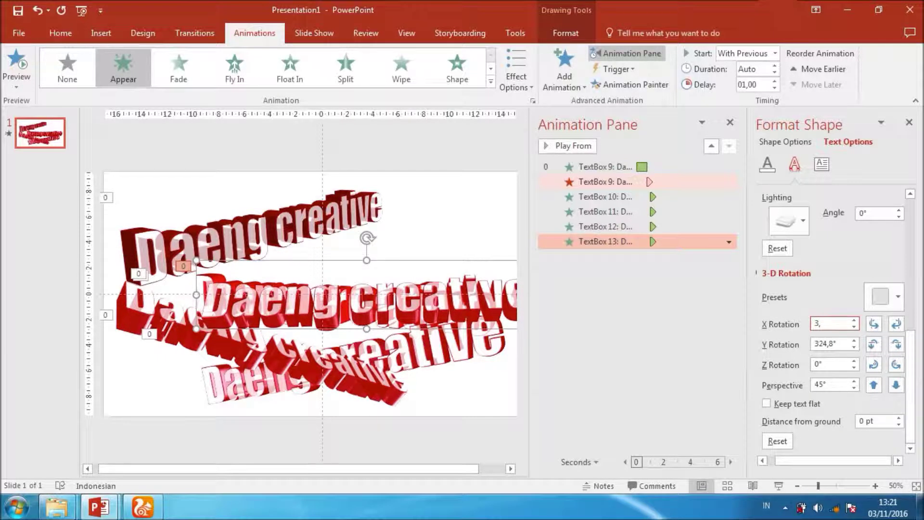
type("8")
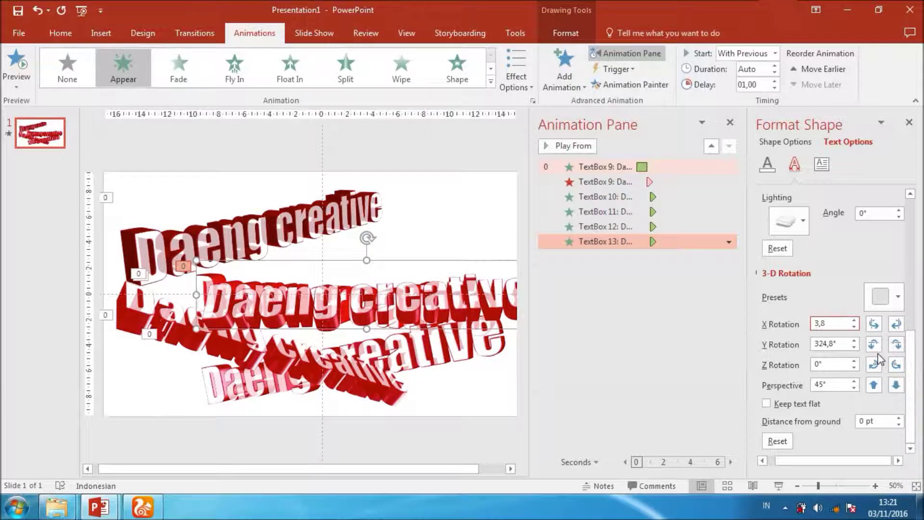
left_click(841, 341)
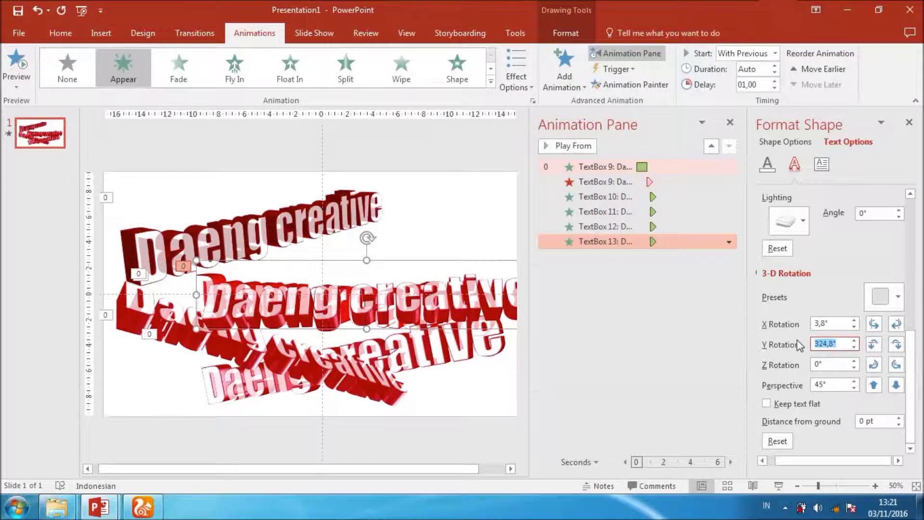
type("353")
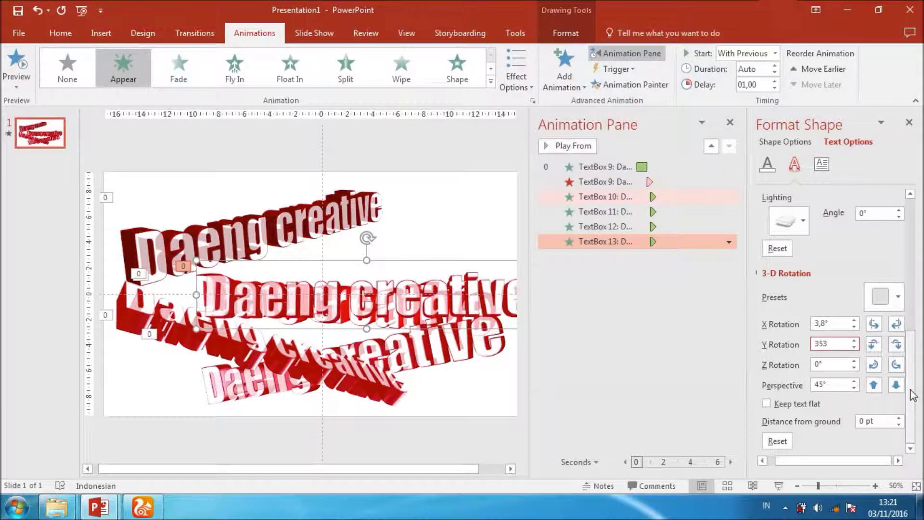
Move the copy left toward the centre and give it a Standard material and lighting preset.
left_click_drag(475, 261, 458, 266)
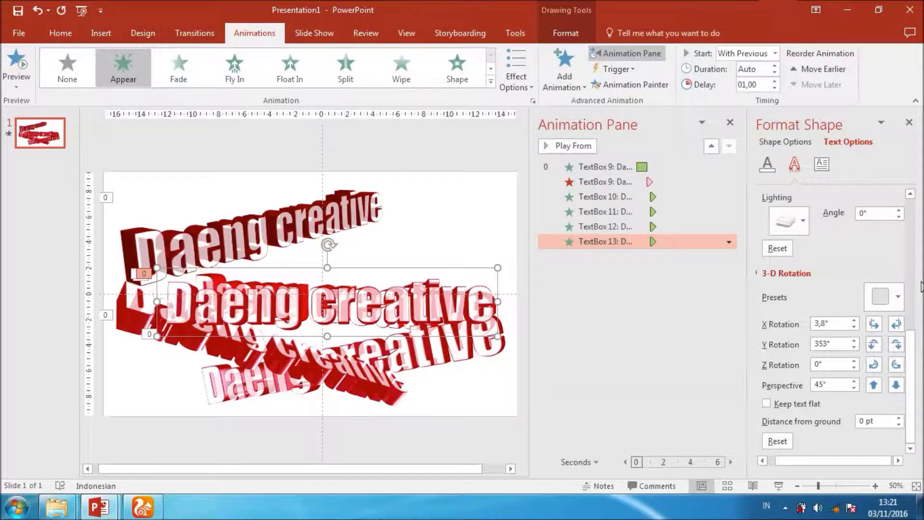
scroll(912, 351, "up", 5)
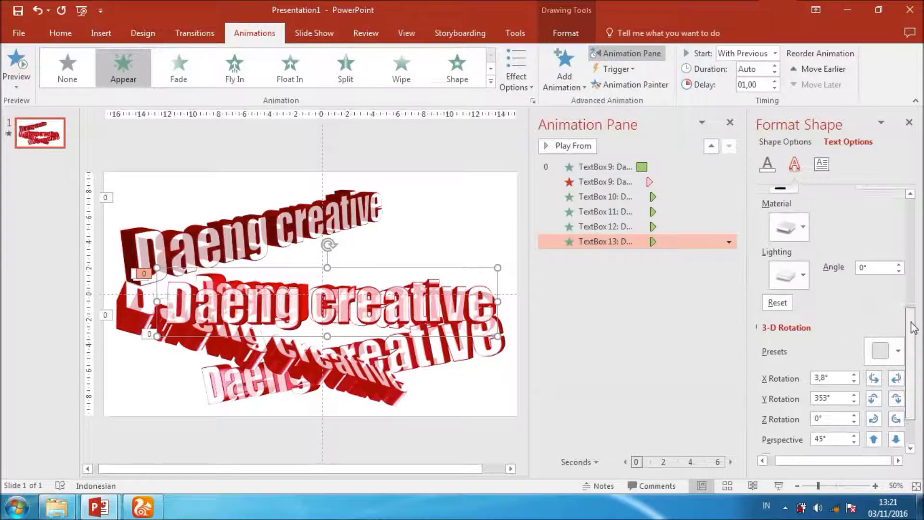
left_click(774, 274)
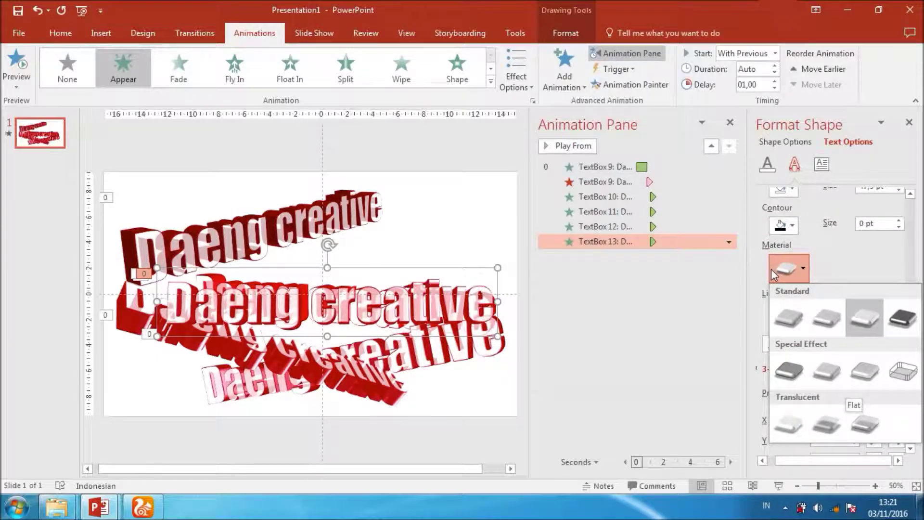
left_click(816, 320)
left_click(797, 317)
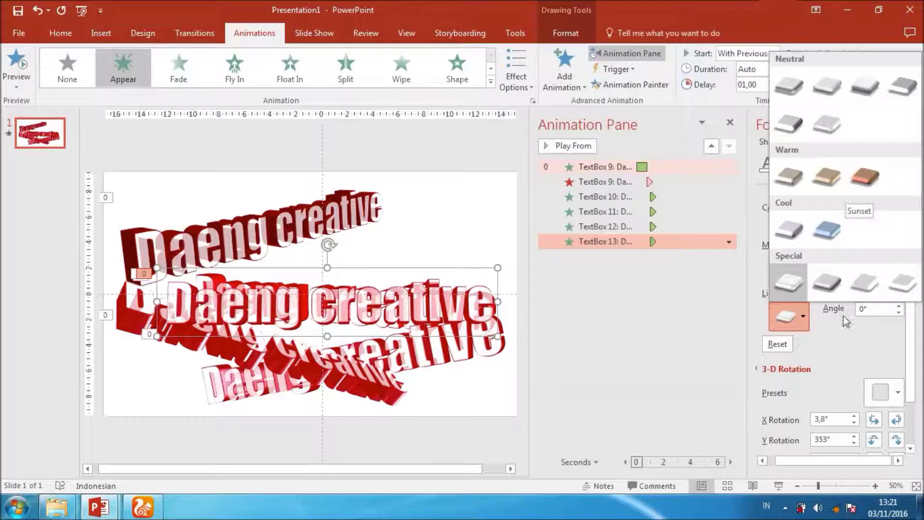
left_click(866, 283)
scroll(912, 400, "down", 3)
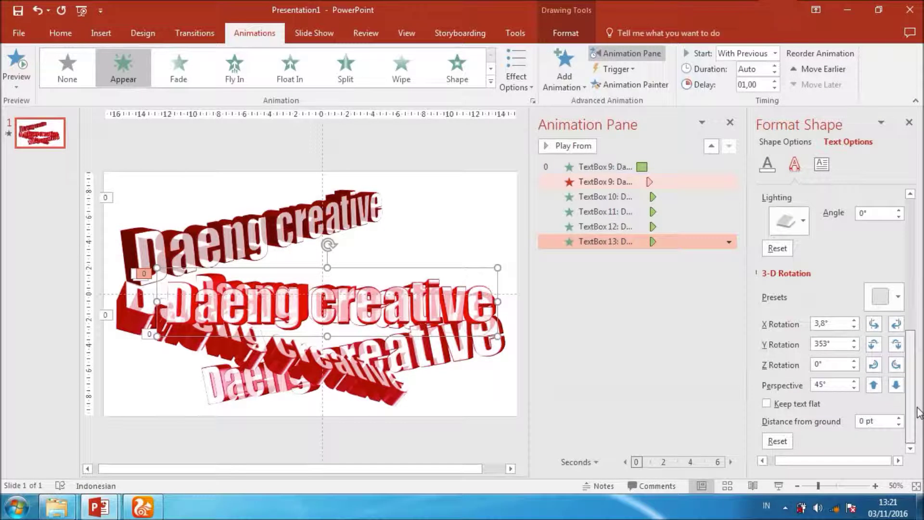
scroll(914, 376, "up", 5)
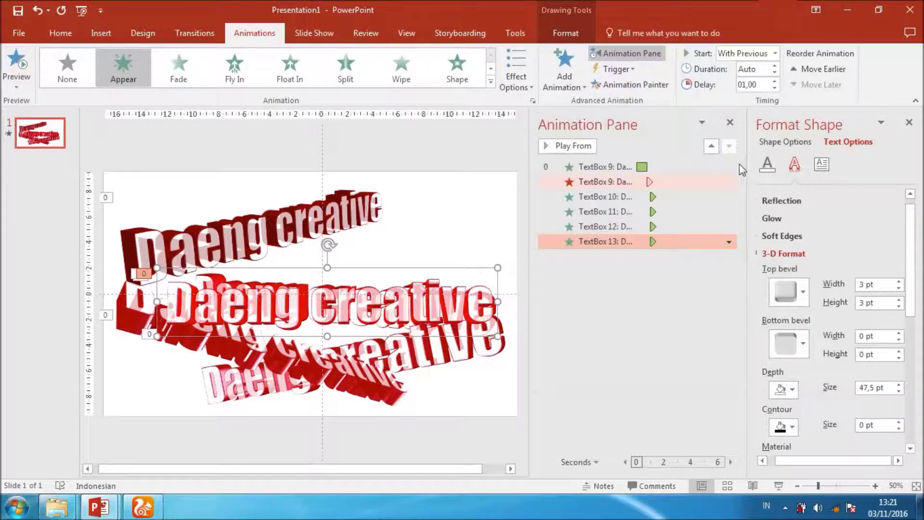
left_click(768, 163)
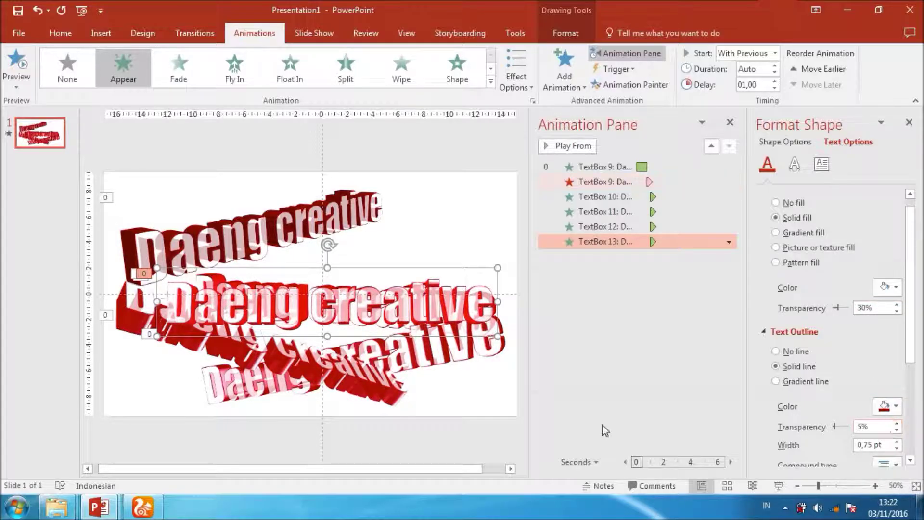
left_click(495, 388)
left_click(340, 202)
Select the top text box and bring up the Selection Pane listing the slide's objects.
left_click(337, 187)
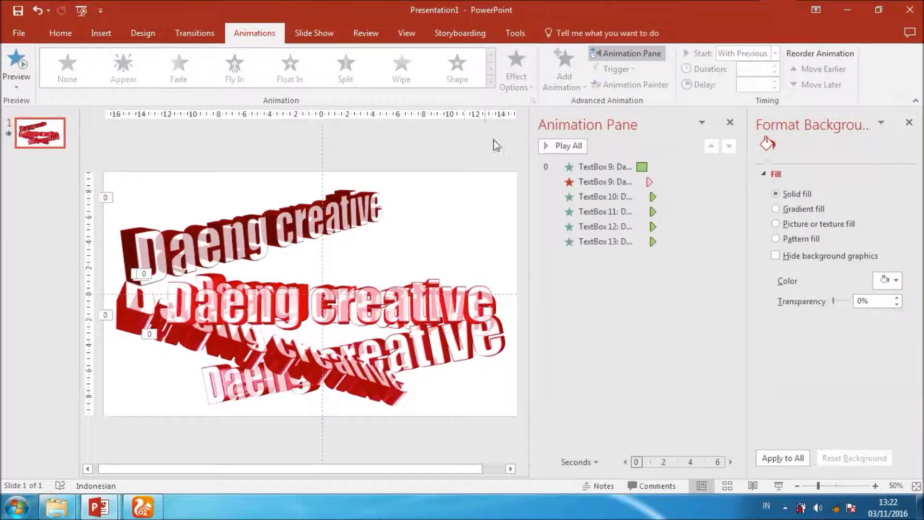
left_click(303, 192)
left_click(566, 33)
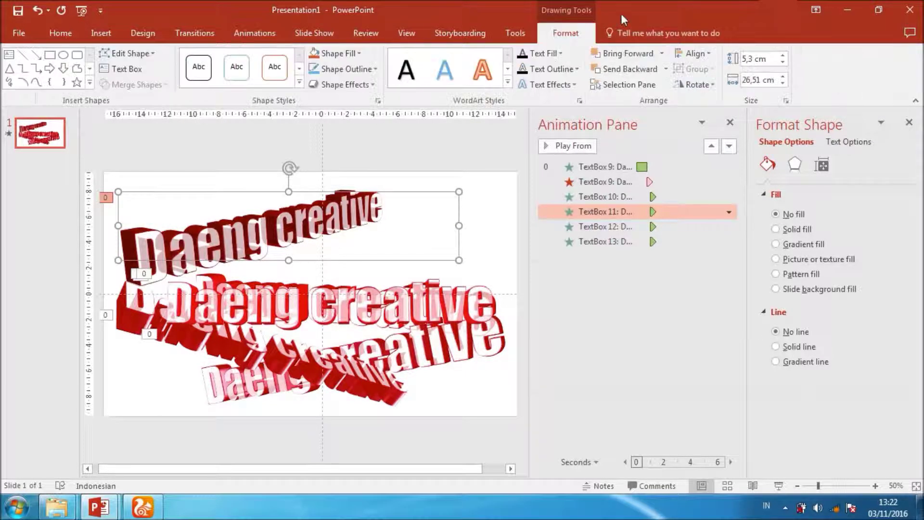
left_click(624, 84)
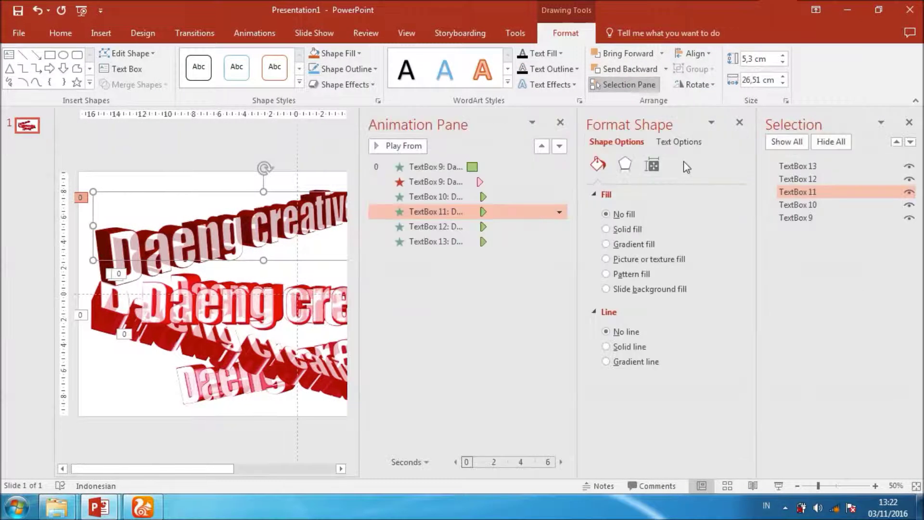
Hide TextBox 9, TextBox 10 and TextBox 11, keeping TextBox 12 and 13 visible.
left_click(909, 219)
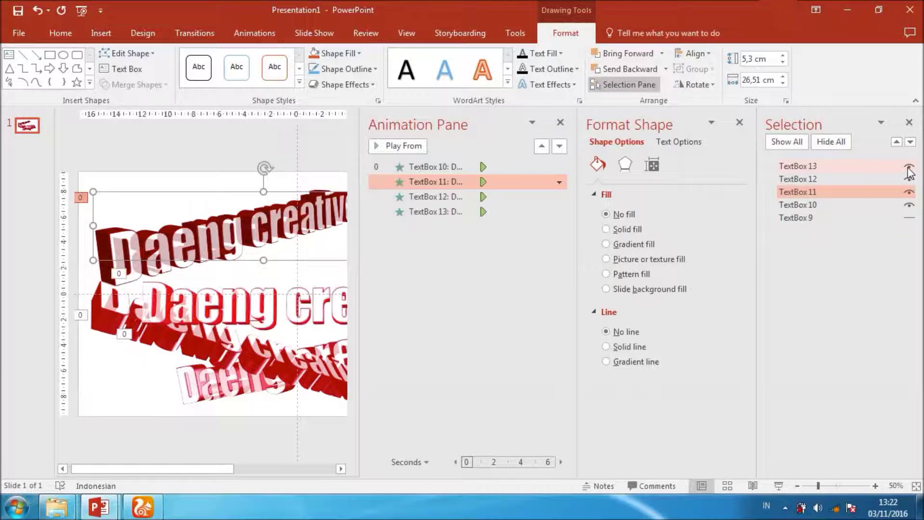
left_click(909, 179)
left_click(909, 179)
left_click(909, 205)
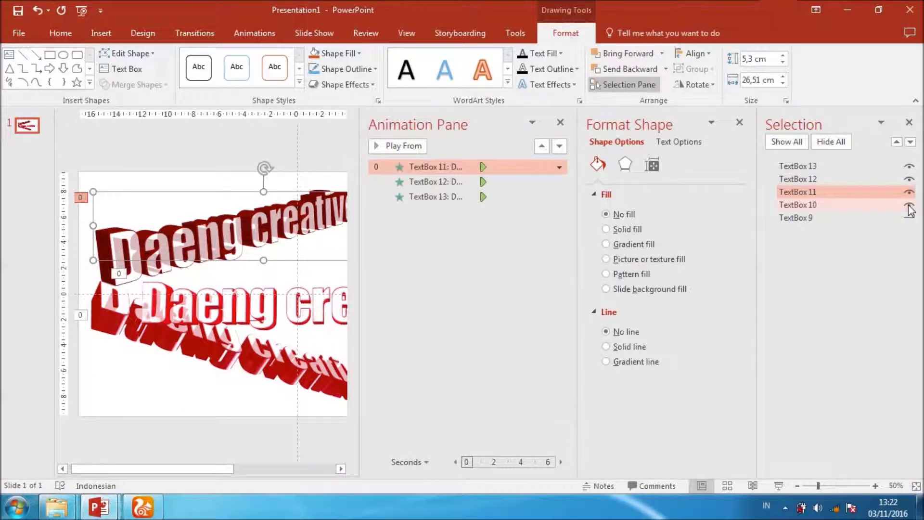
left_click(910, 205)
left_click(909, 205)
left_click(909, 179)
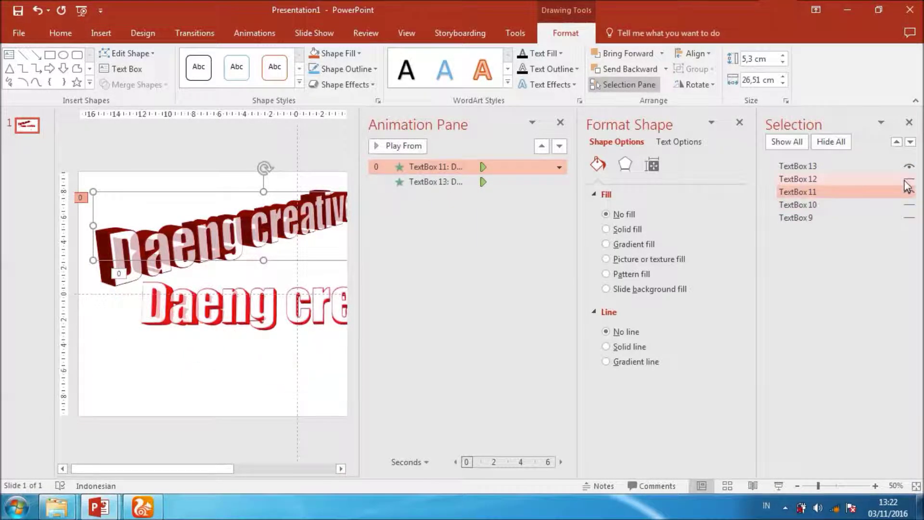
left_click(910, 179)
left_click(910, 167)
left_click(910, 167)
left_click(909, 192)
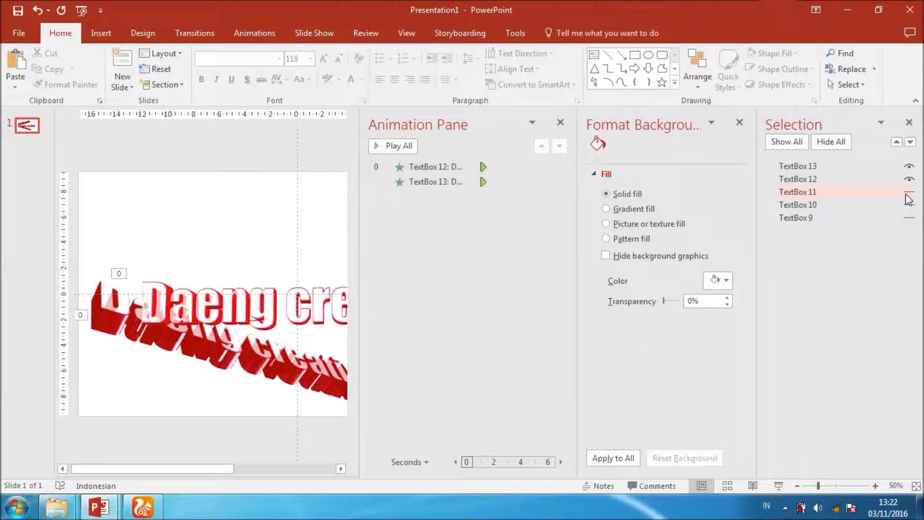
Close the Animation Pane and select the remaining upright and tilted text boxes.
left_click(560, 123)
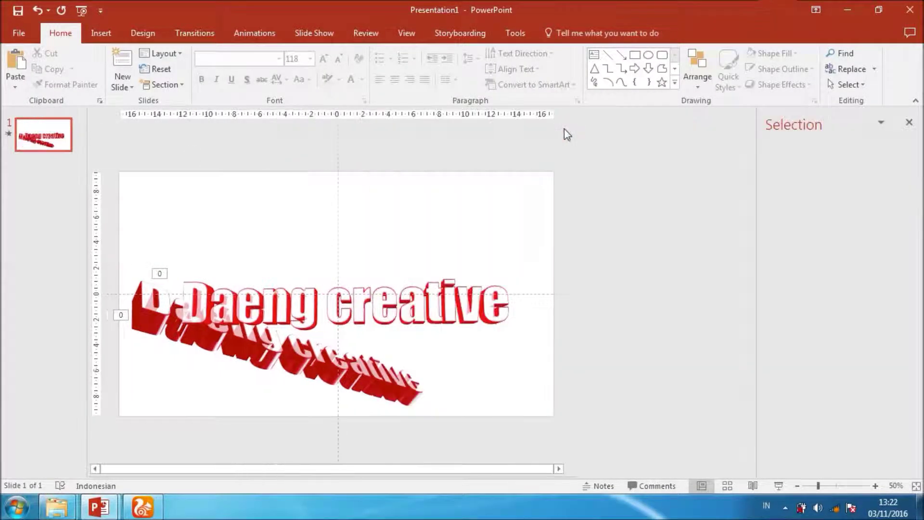
left_click(310, 282)
left_click(269, 327)
left_click(270, 318)
Raise TextBox 12's text outline transparency to 12%.
left_click(247, 350)
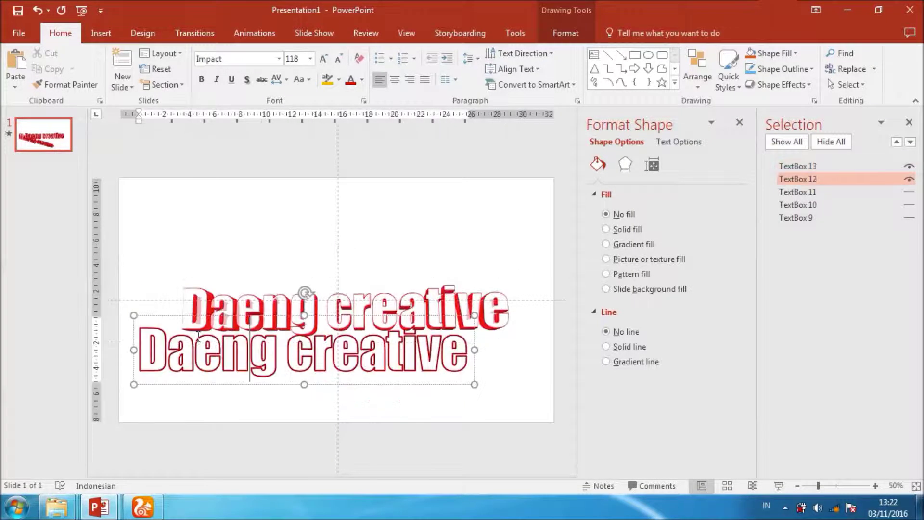
left_click(152, 320)
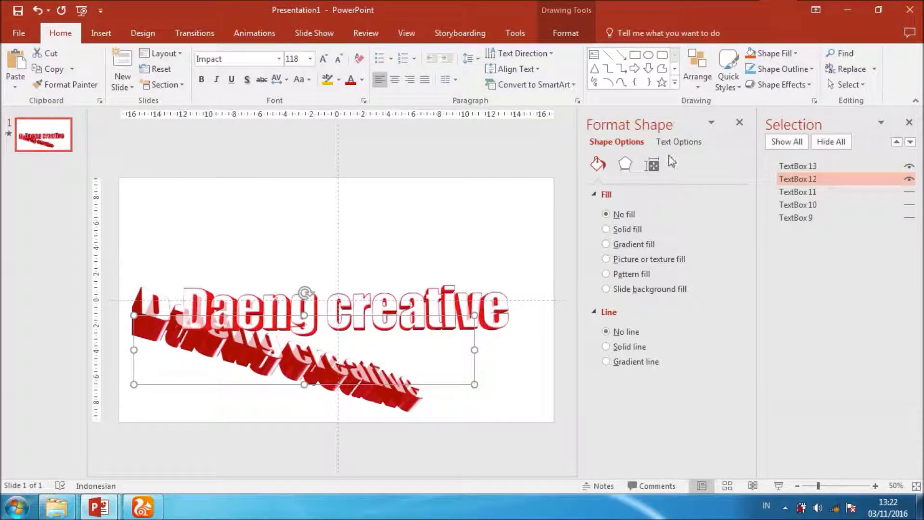
left_click(676, 143)
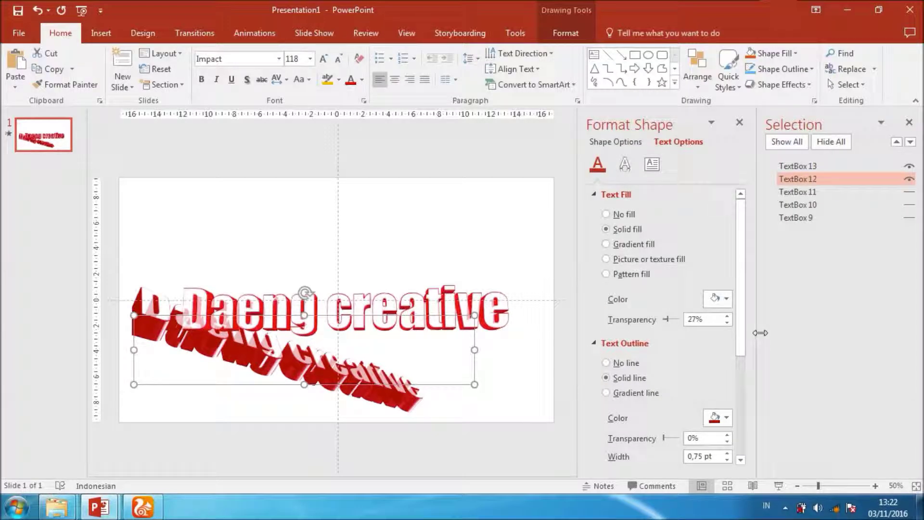
left_click(727, 436)
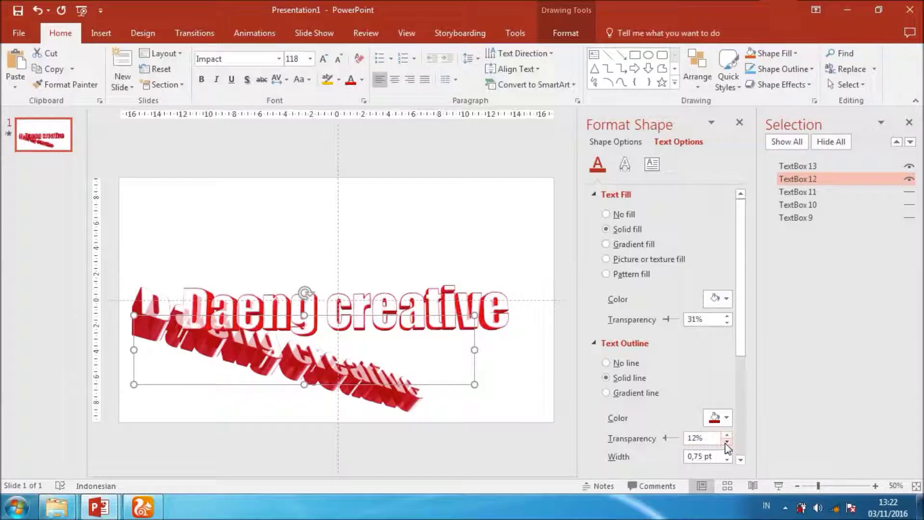
Hide TextBox 12 and nudge the middle 'Daeng creative' text box up slightly.
left_click(230, 171)
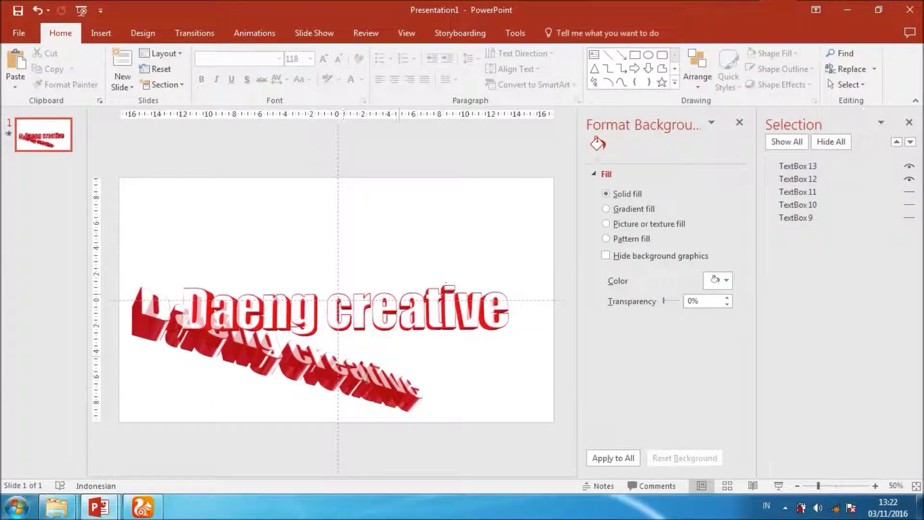
left_click(909, 179)
left_click(398, 272)
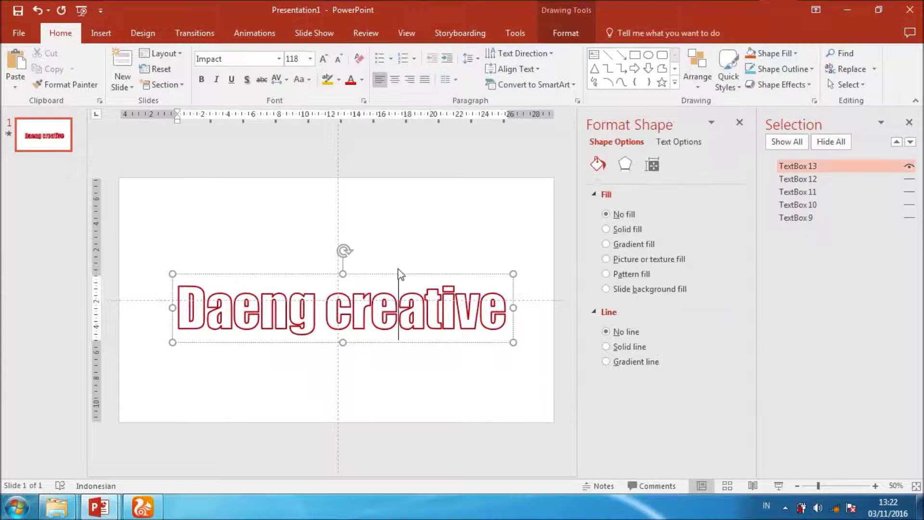
key("Up")
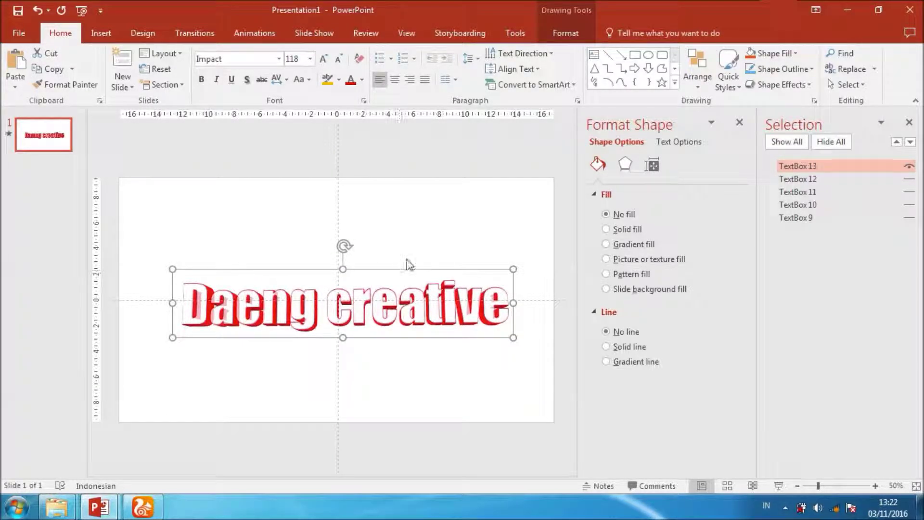
Show TextBox 12, 11, 10 and 9 again and select the middle TextBox 13.
left_click(429, 149)
left_click(909, 180)
left_click(909, 192)
left_click(910, 205)
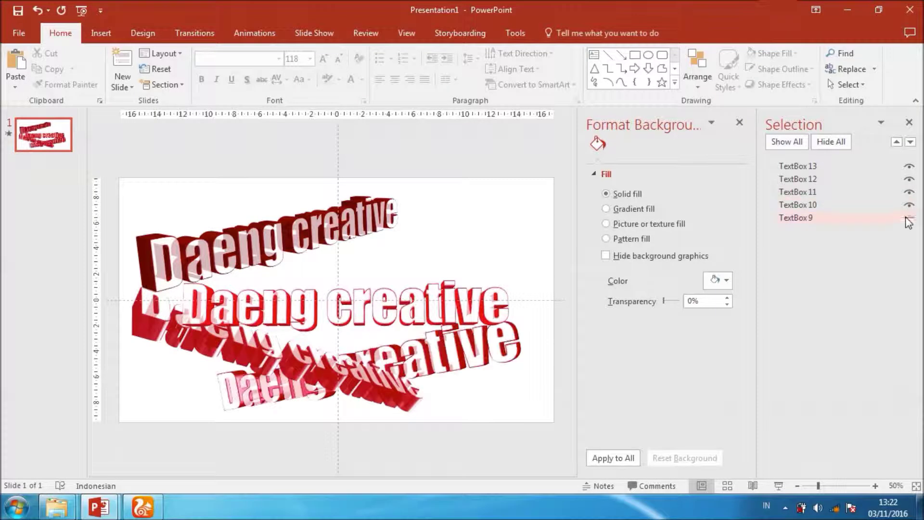
left_click(910, 218)
left_click(404, 276)
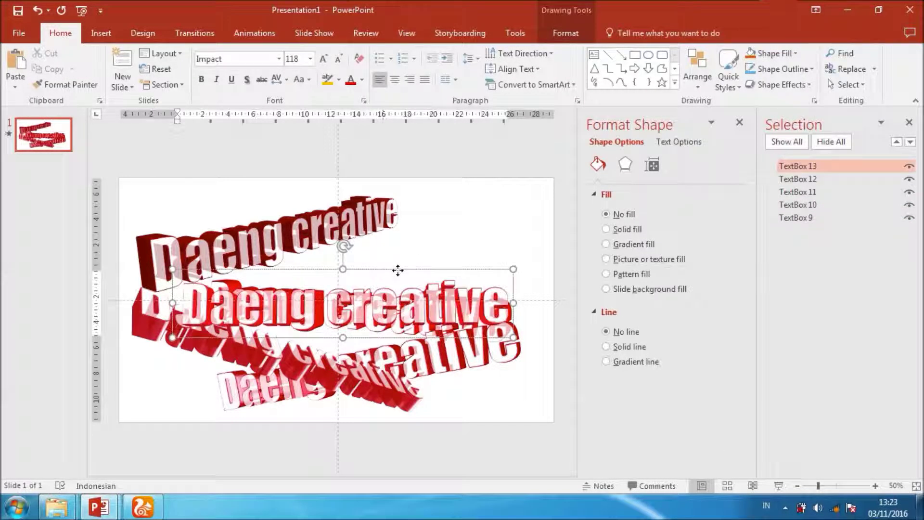
In the Animation Pane, move TextBox 11's Appear entrance above TextBox 10's.
left_click(345, 242)
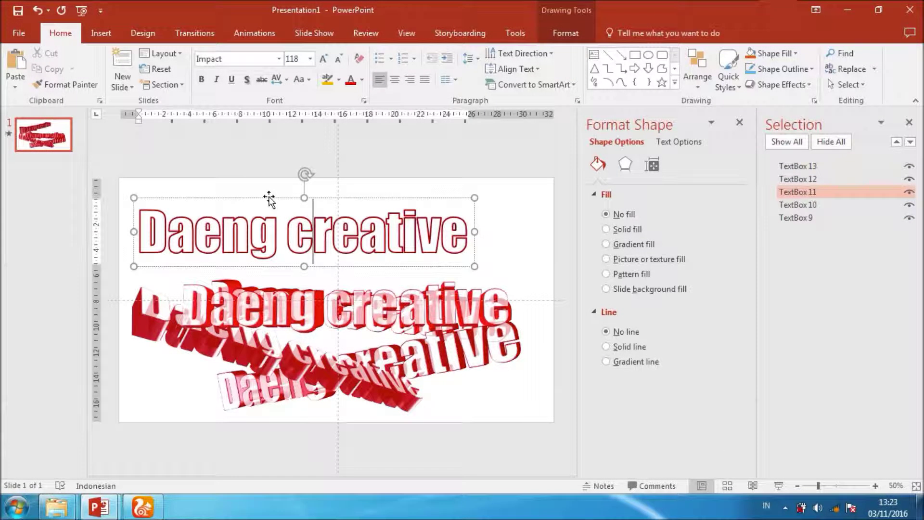
left_click(740, 122)
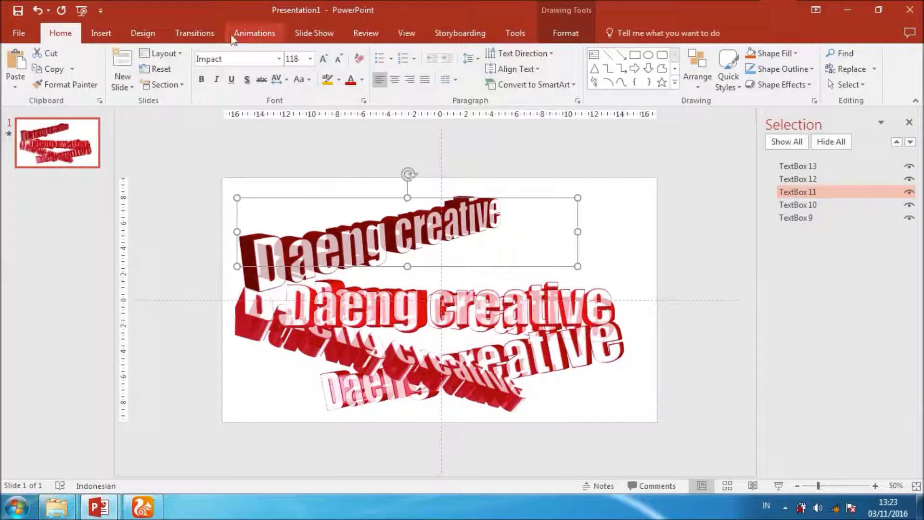
left_click(254, 33)
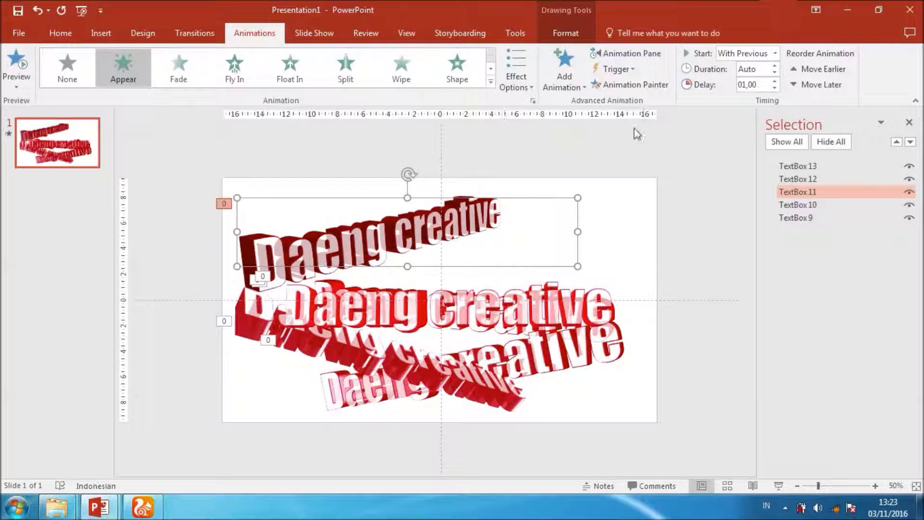
left_click(626, 53)
left_click(606, 211)
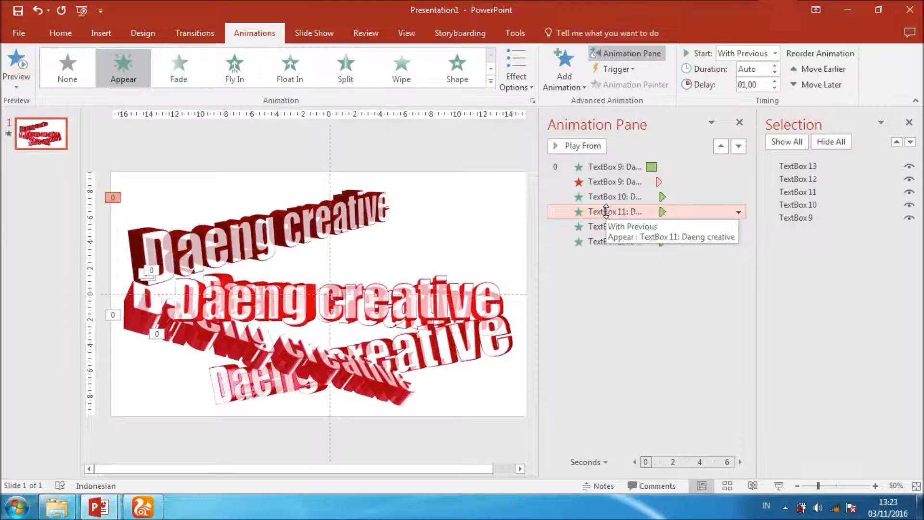
left_click(611, 202)
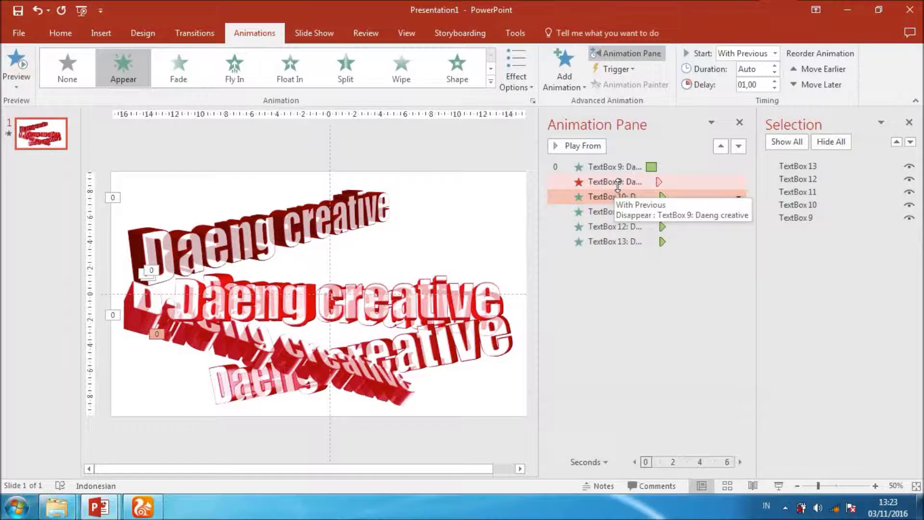
left_click_drag(611, 212, 611, 195)
With TextBox 11's animation selected, bring up the full list of exit effects.
left_click(292, 204)
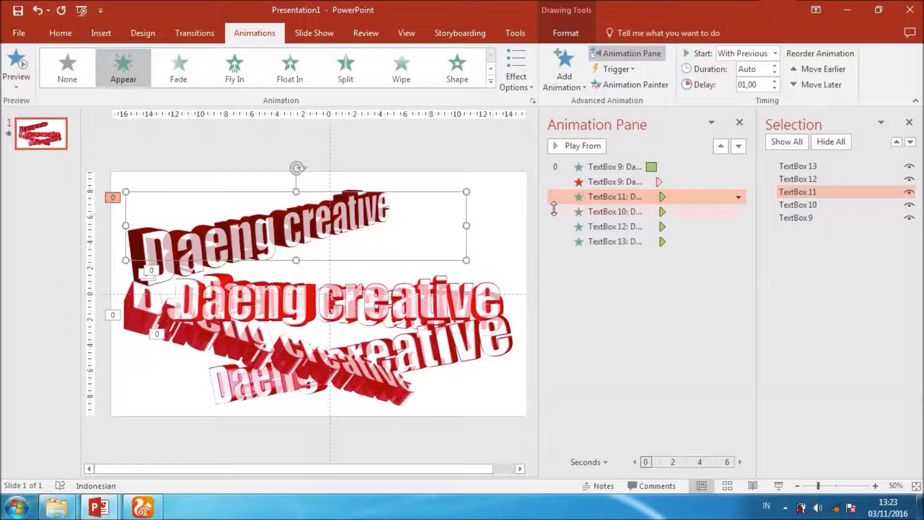
left_click(553, 198)
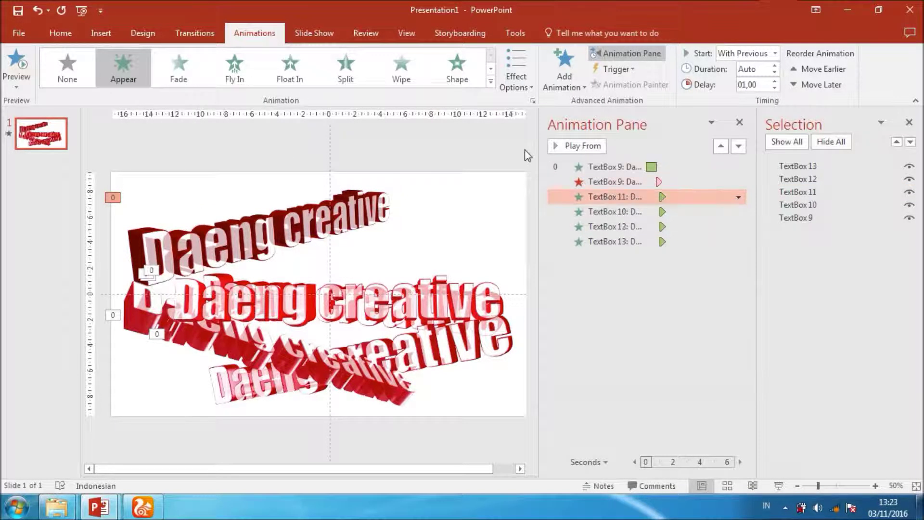
left_click(565, 79)
left_click(596, 442)
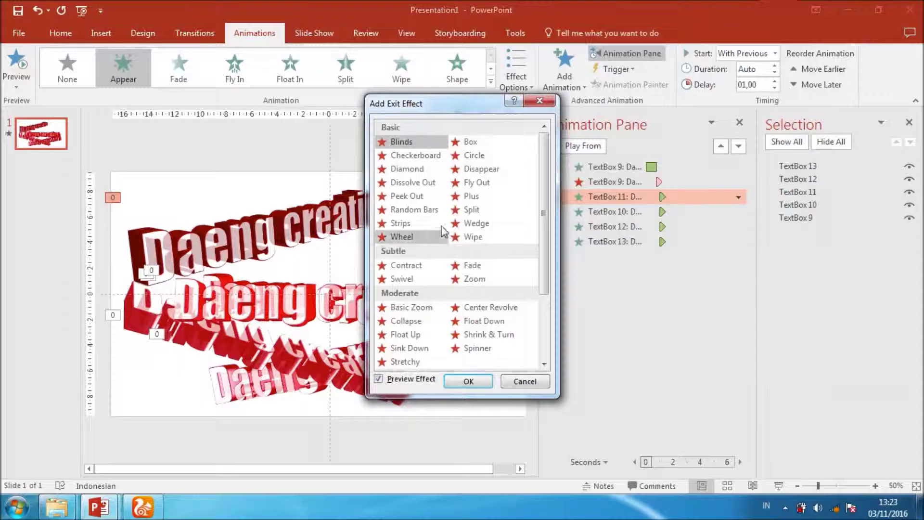
Add a Disappear exit to TextBox 11, starting With Previous, placed right after its entrance.
left_click(481, 169)
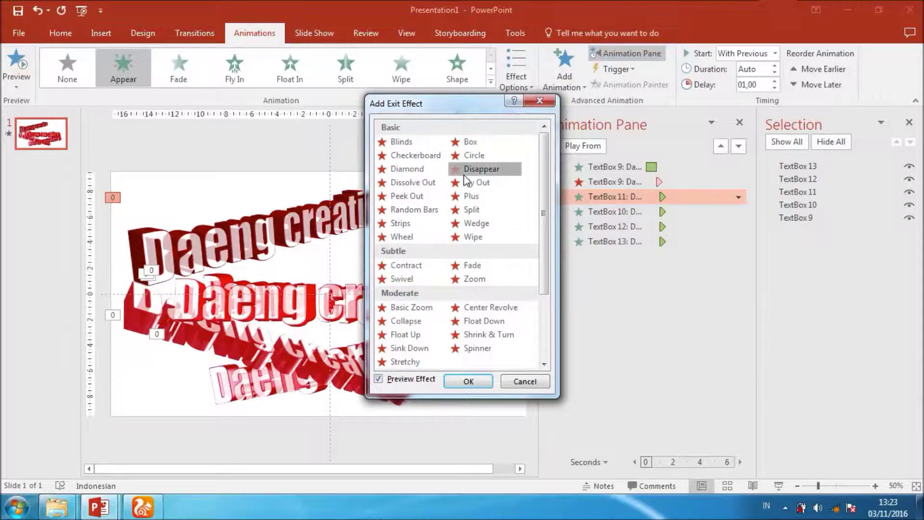
left_click(469, 381)
right_click(617, 260)
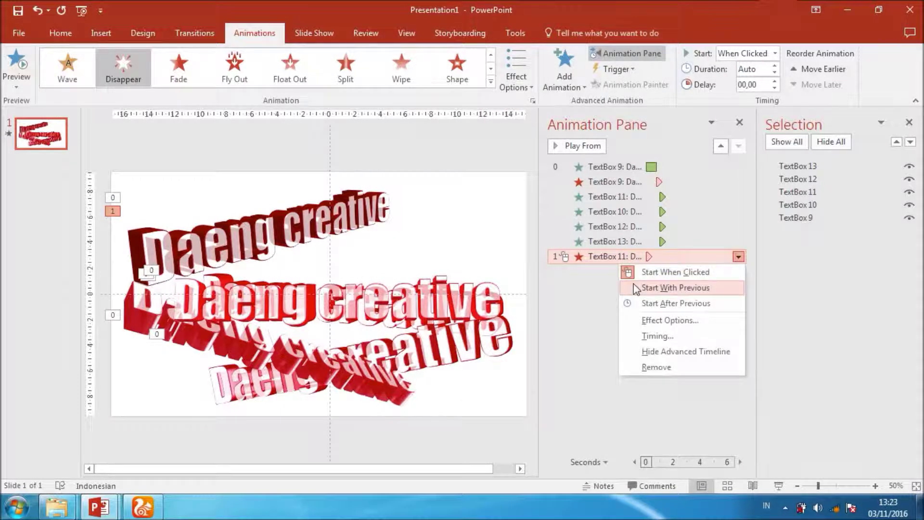
left_click(621, 288)
left_click_drag(622, 257, 626, 206)
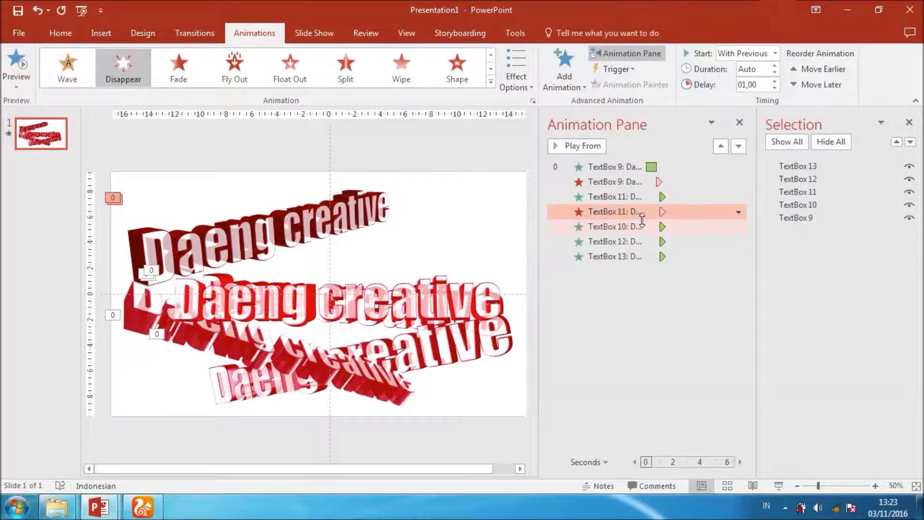
Fine-tune the exit delay between 01,25 and 01,50, then select TextBox 10.
left_click(773, 82)
left_click(775, 87)
left_click(775, 81)
left_click(626, 226)
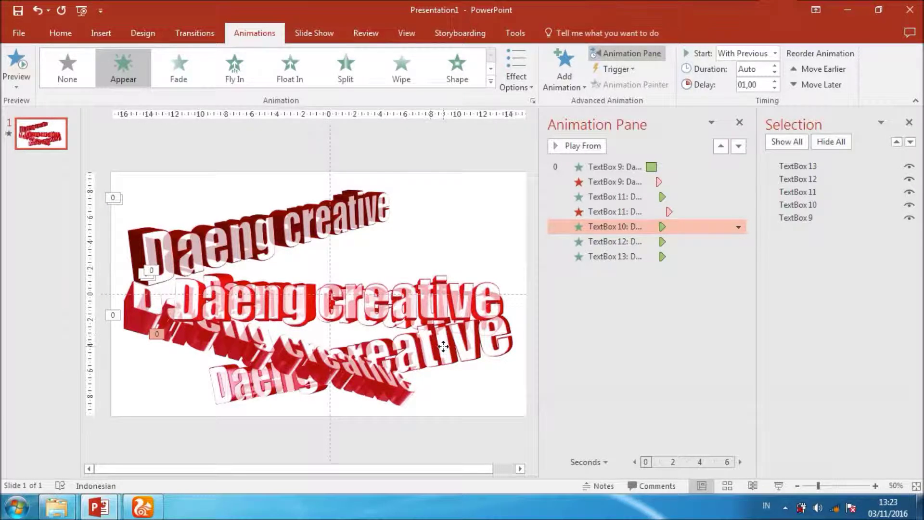
left_click(443, 345)
left_click(519, 341)
Hide TextBox 12 and TextBox 13 in the Selection pane.
left_click(477, 328)
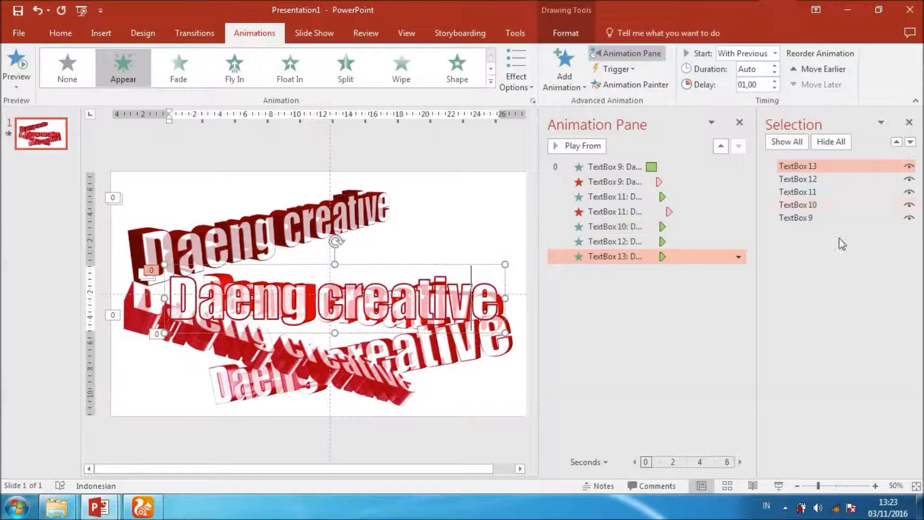
left_click(908, 180)
left_click(909, 181)
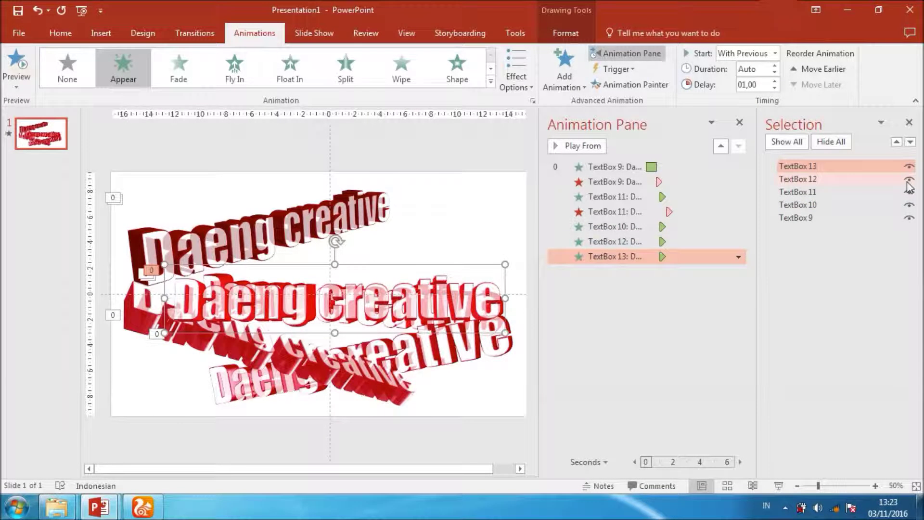
left_click(909, 181)
left_click(909, 167)
Toggle TextBox 10, 9 and 11 to identify them, leaving 9 and 11 visible.
left_click(910, 205)
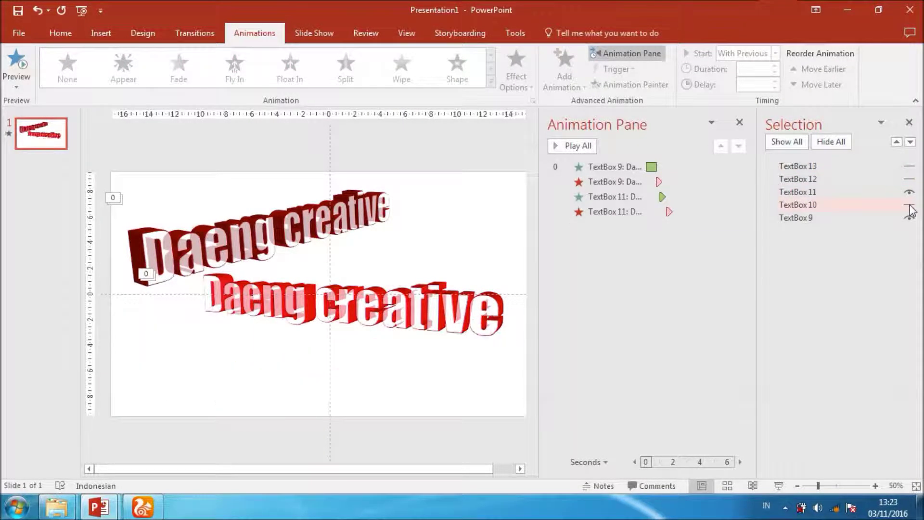
left_click(910, 205)
left_click(911, 217)
left_click(910, 218)
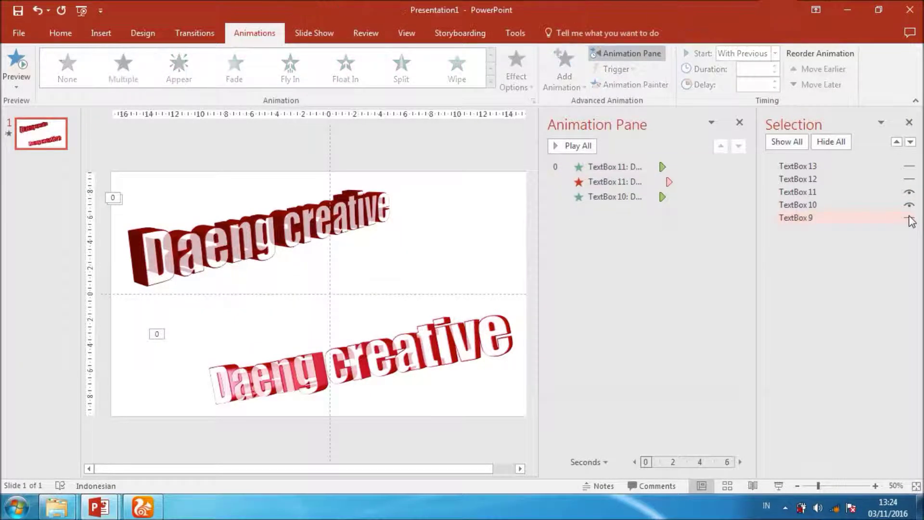
left_click(910, 195)
left_click(899, 205)
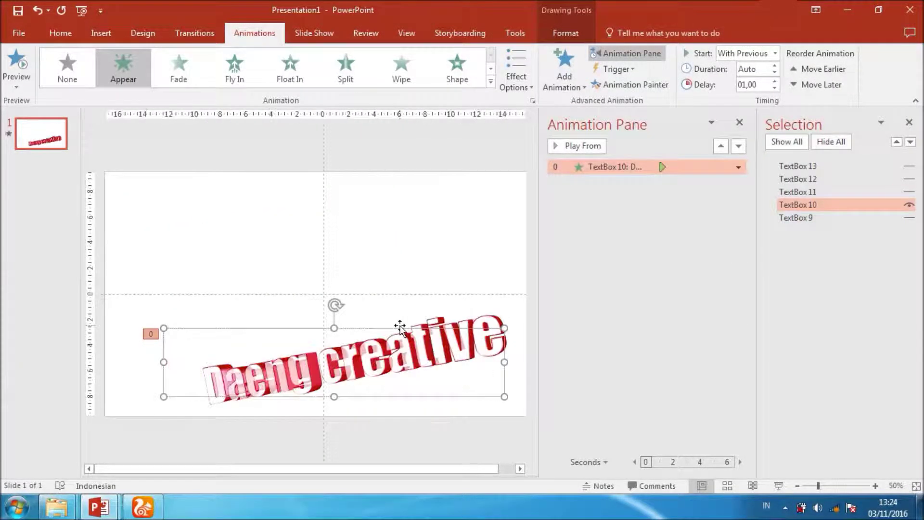
left_click(909, 218)
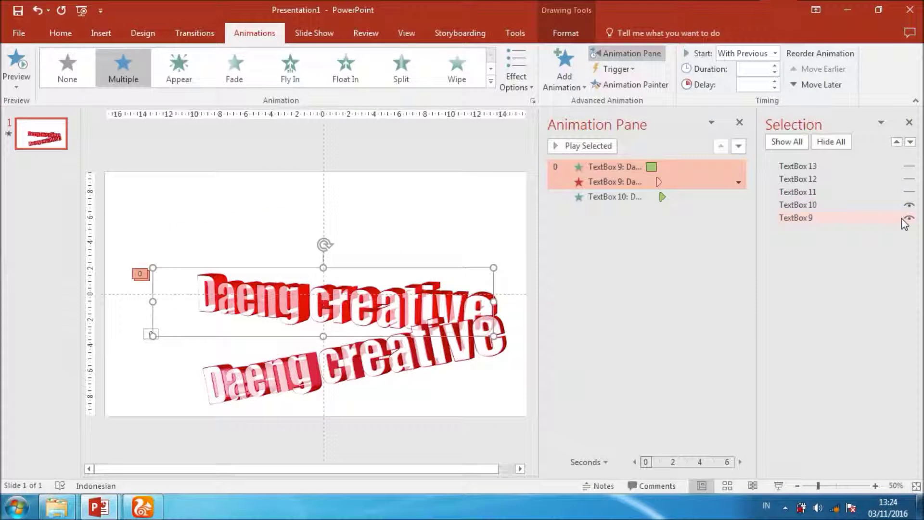
left_click(909, 193)
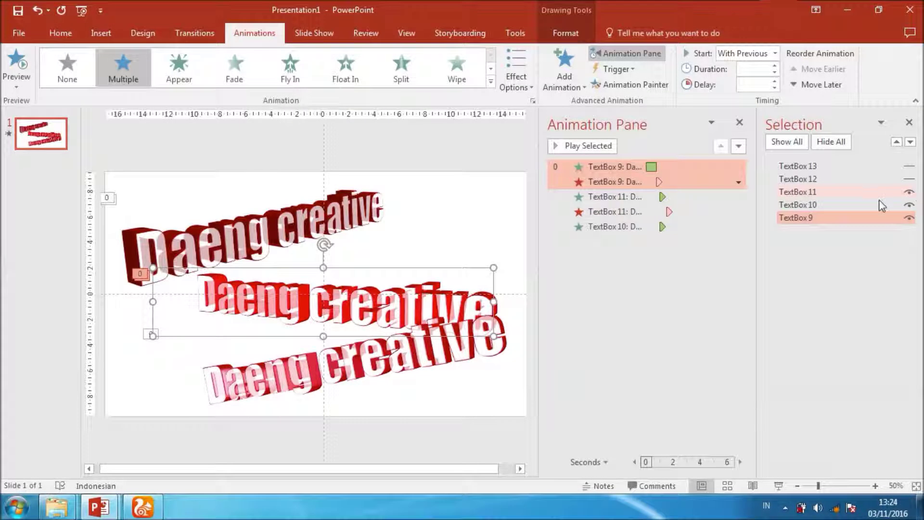
Give TextBox 10 a 01,25 entrance delay and a Disappear exit starting With Previous.
left_click(615, 227)
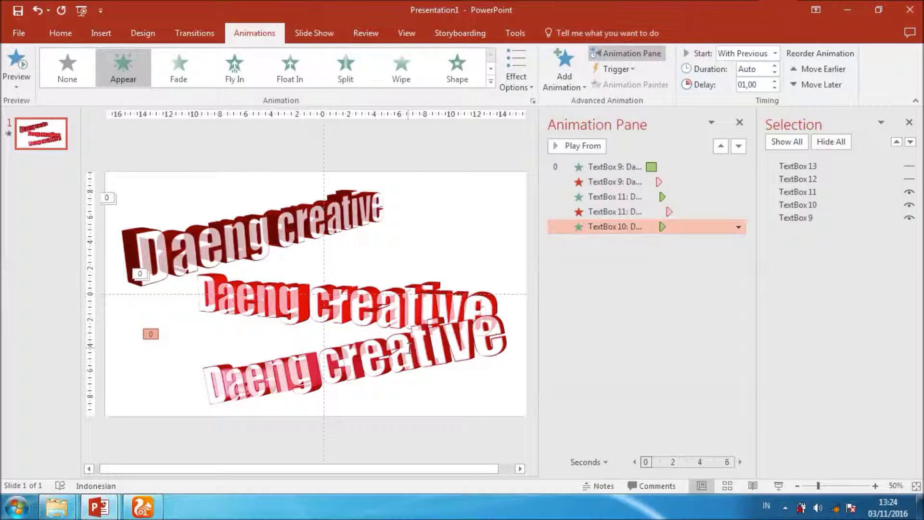
left_click(775, 81)
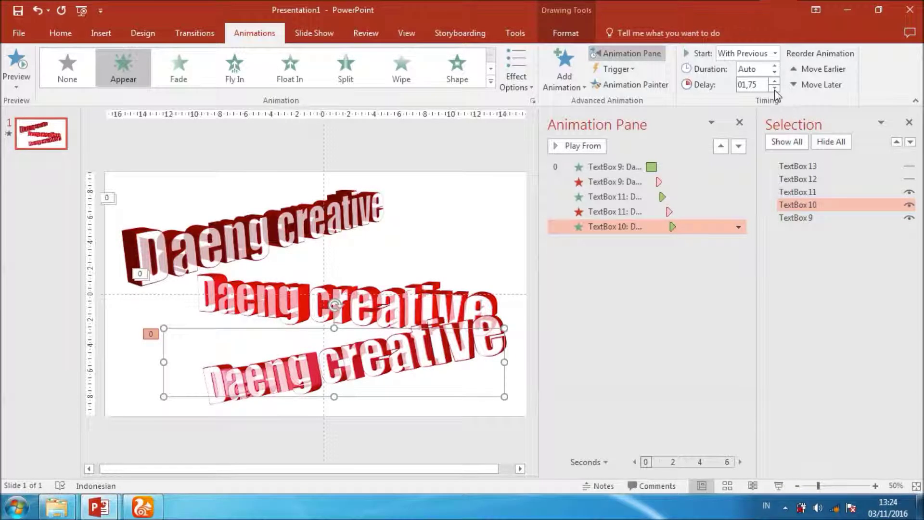
left_click(567, 75)
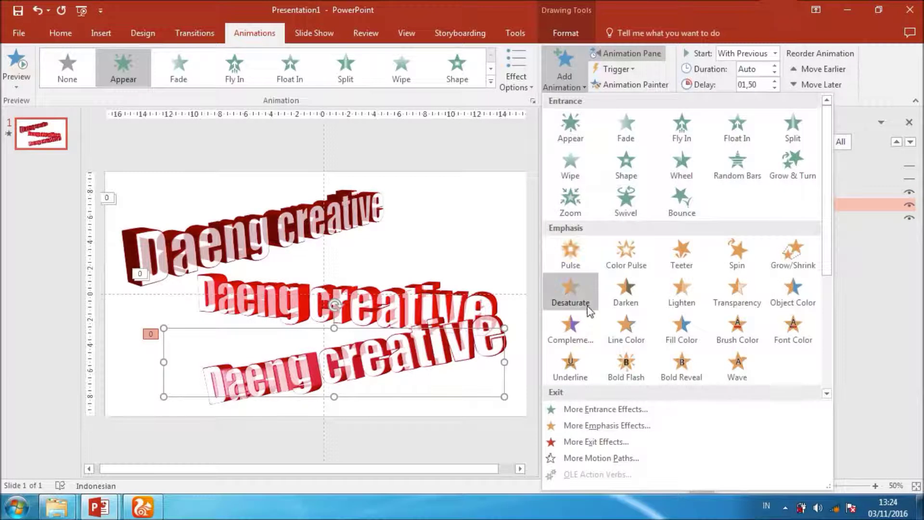
scroll(626, 361, "down", 5)
left_click(570, 211)
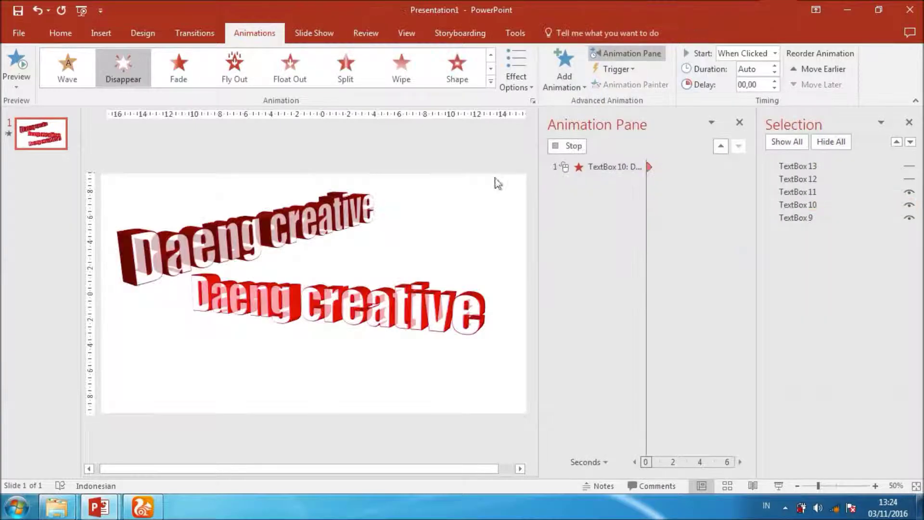
right_click(622, 242)
left_click(674, 273)
left_click(776, 81)
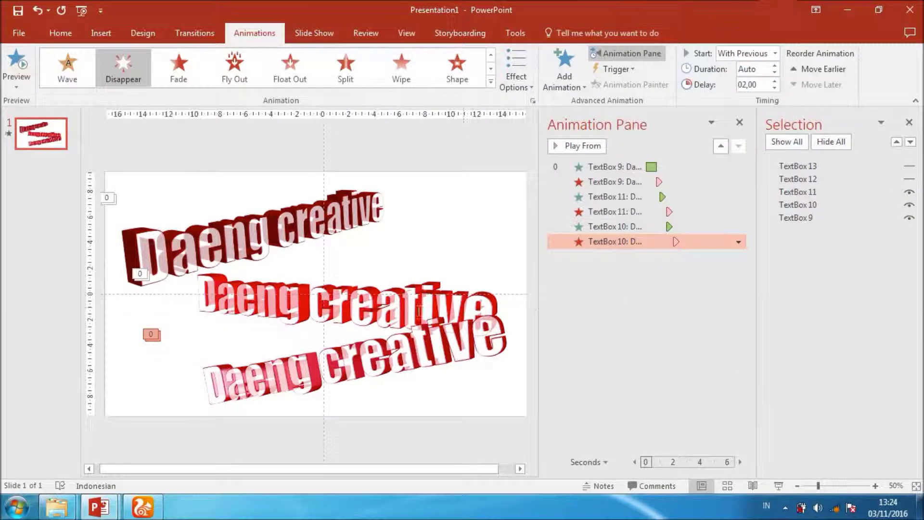
Show TextBox 12 again and move its entrance after TextBox 10's exit.
left_click(909, 179)
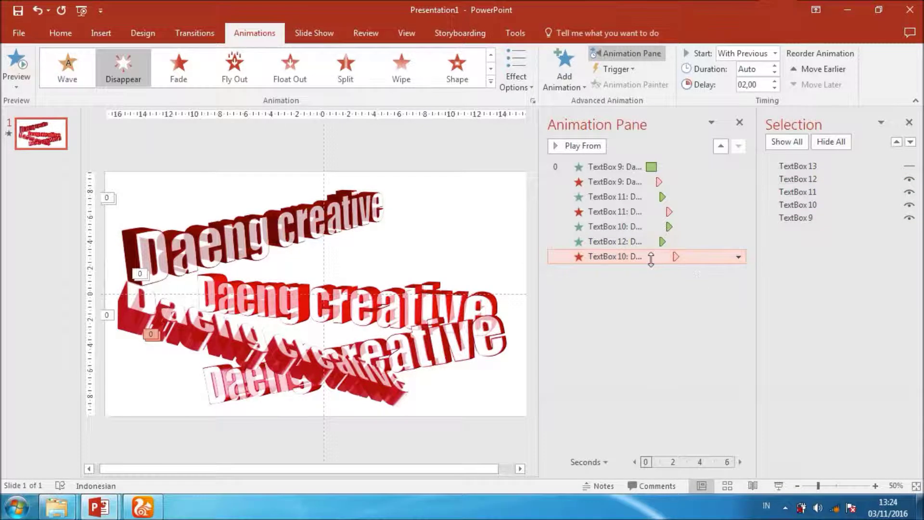
left_click(593, 242)
left_click_drag(593, 242, 601, 272)
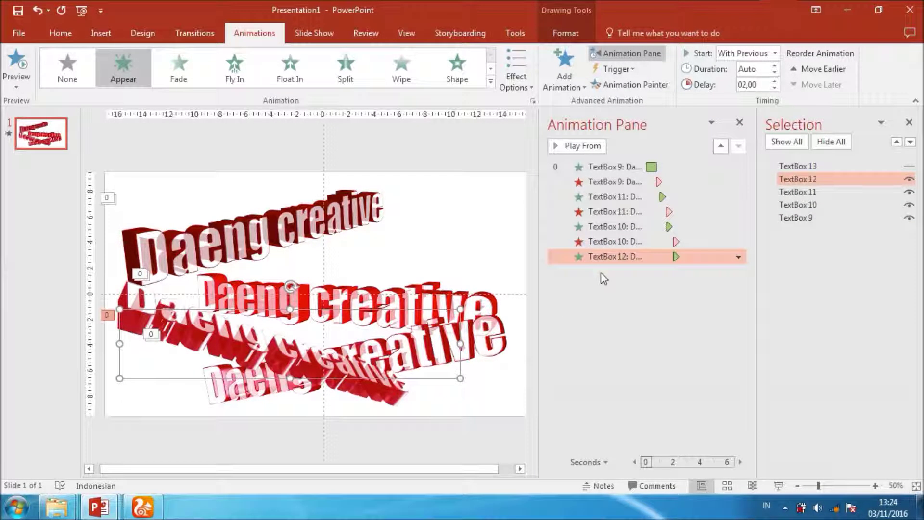
Add a Wipe exit to TextBox 12, starting With Previous after a 2.5 s delay.
left_click(559, 80)
scroll(625, 366, "down", 4)
left_click(574, 250)
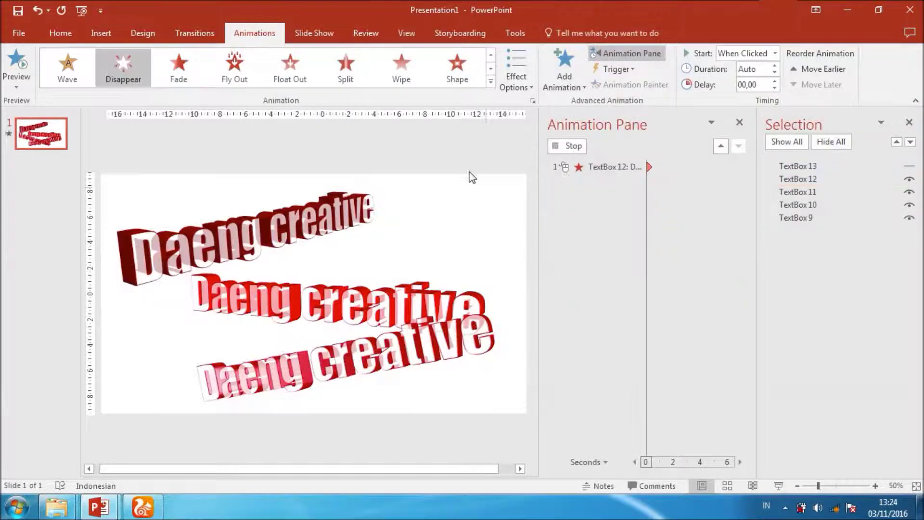
right_click(621, 272)
left_click(626, 302)
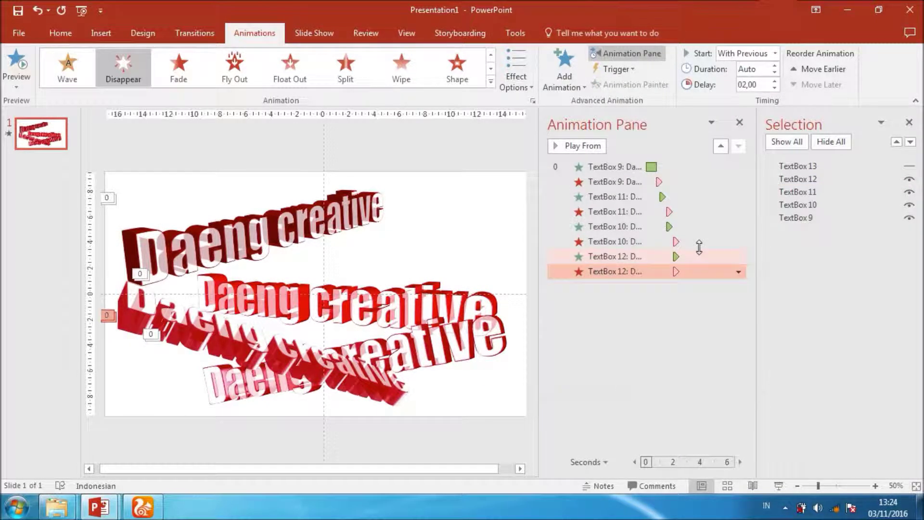
left_click(775, 80)
left_click(774, 81)
left_click(774, 81)
Unhide TextBox 13 and move its entrance to the end of the sequence.
left_click(909, 168)
left_click(284, 301)
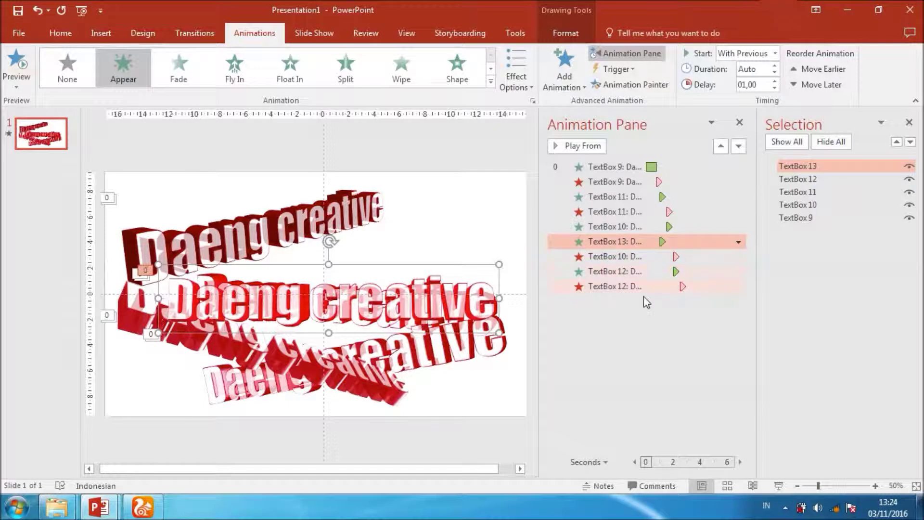
left_click_drag(616, 241, 621, 292)
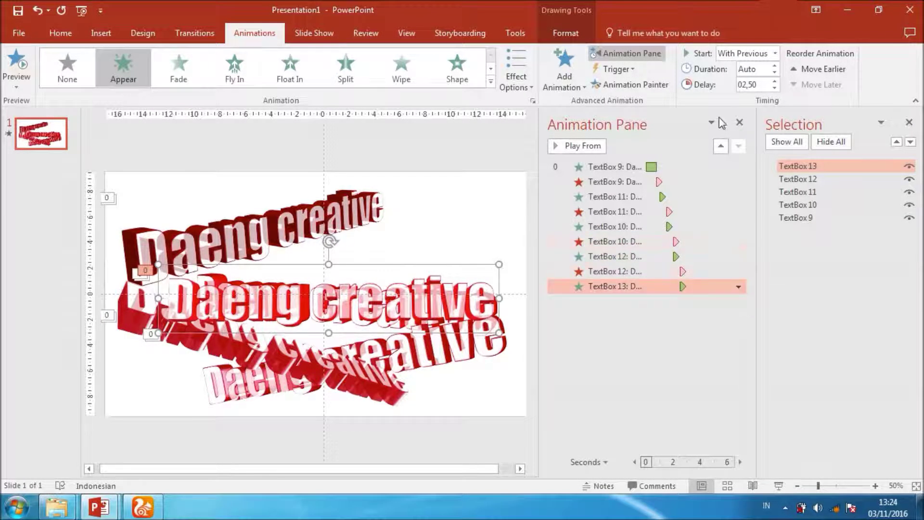
Preview the animation sequence, then select TextBox 11's entrance and TextBox 9's exit.
left_click(576, 84)
left_click(578, 87)
left_click(563, 78)
left_click(560, 79)
left_click(18, 61)
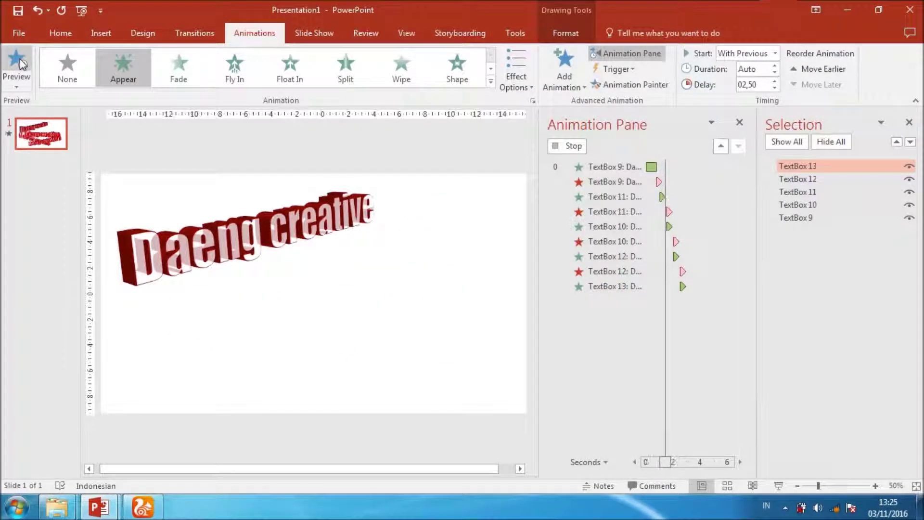
left_click(611, 196)
left_click(612, 183)
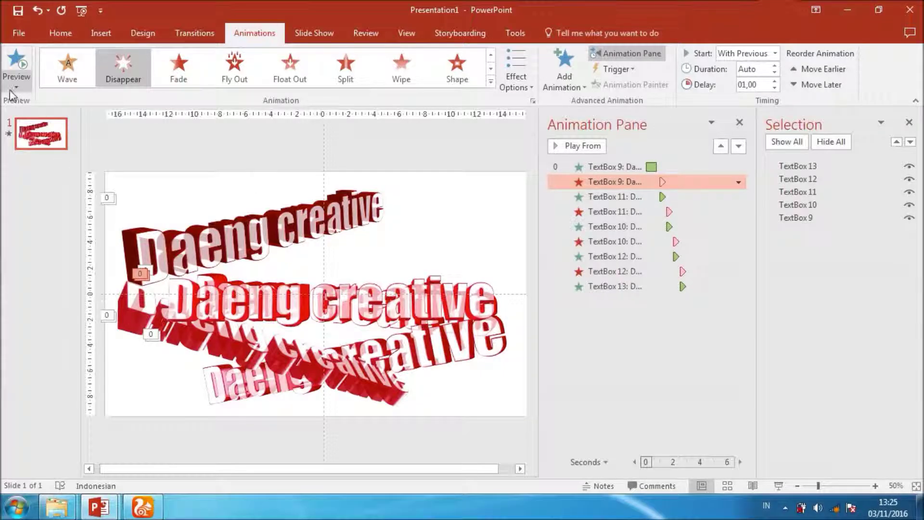
Preview the animations while checking TextBox 11's entrance and TextBox 9's exit.
left_click(16, 61)
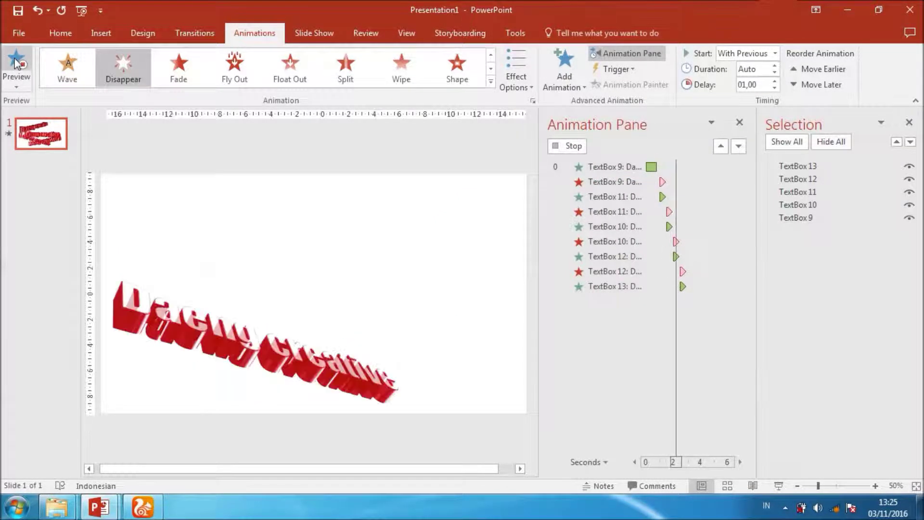
left_click(631, 197)
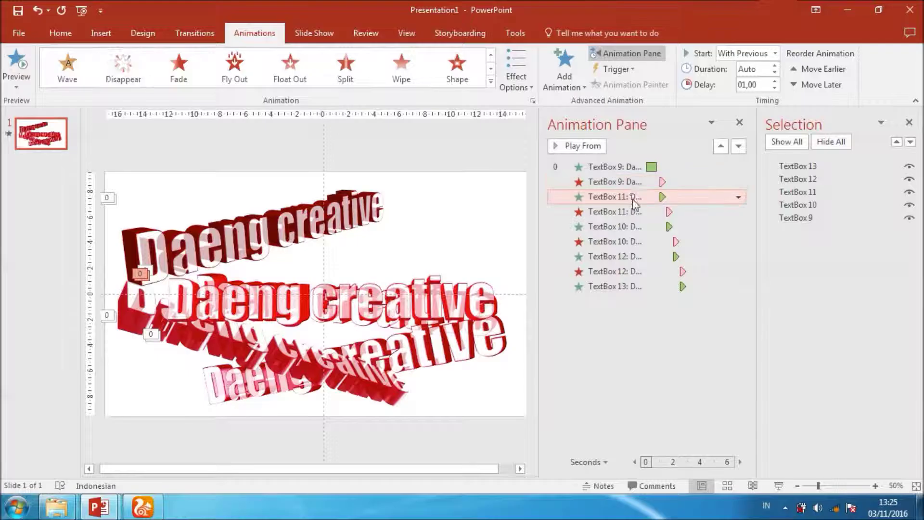
left_click(630, 183)
left_click(16, 62)
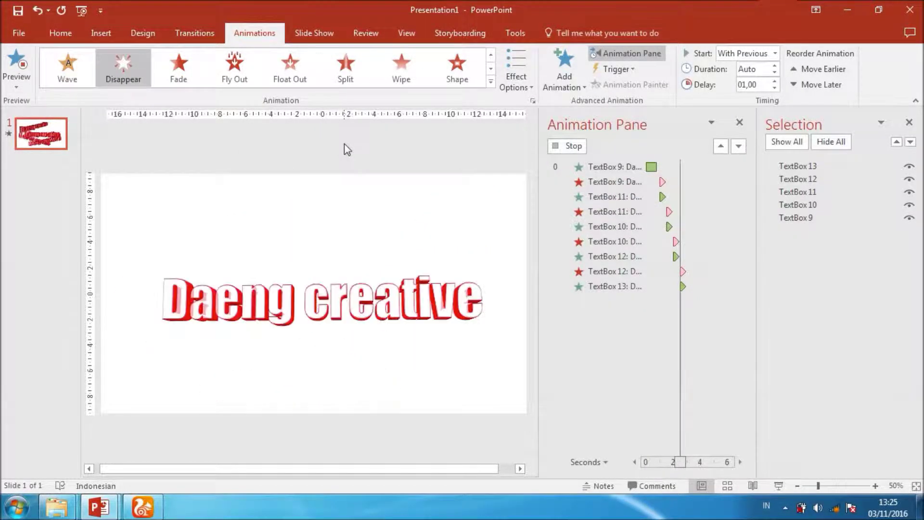
Set TextBox 11's exit delay to 1.25 s and preview the timing.
left_click(626, 212)
left_click(775, 82)
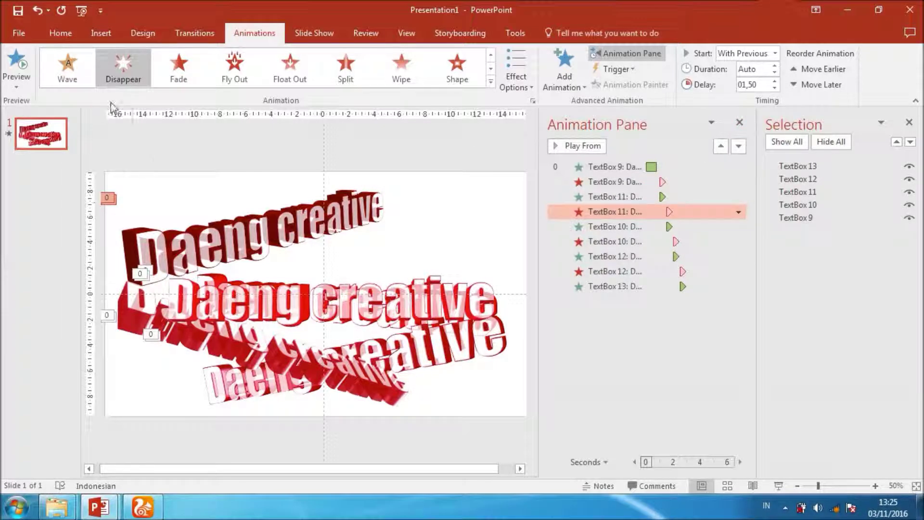
left_click(16, 60)
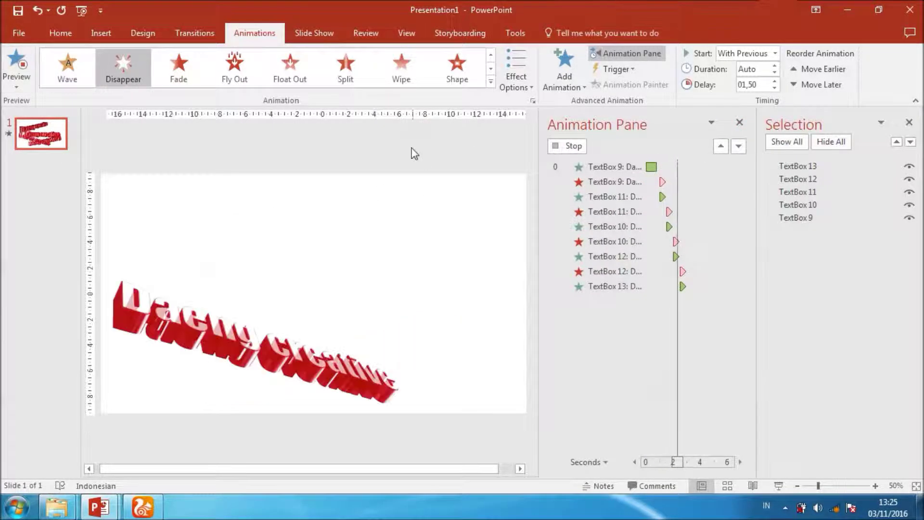
left_click(775, 87)
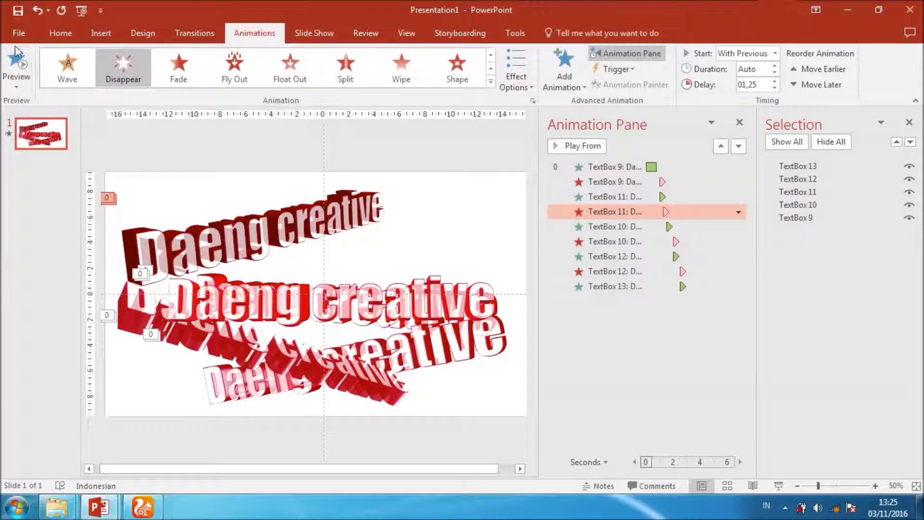
left_click(16, 60)
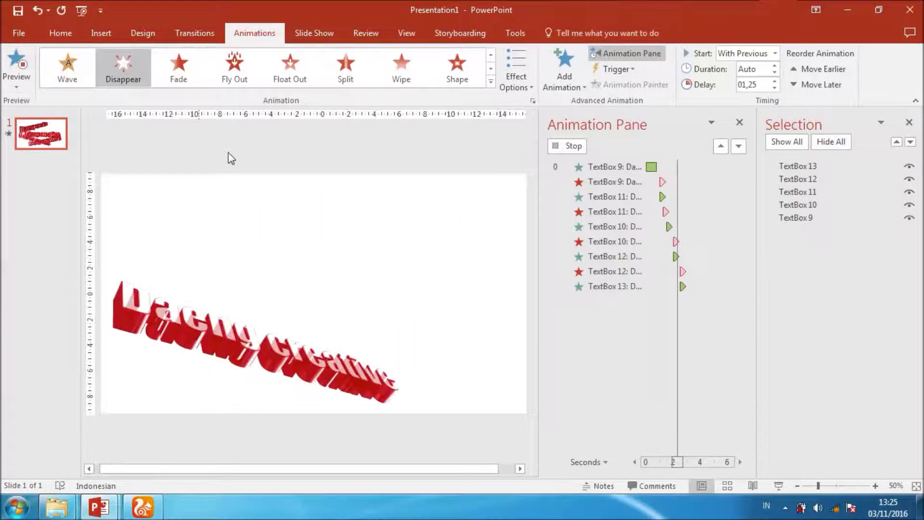
Check TextBox 10's exit, set TextBox 12's exit delay to 2.25 s, and preview.
left_click(653, 241)
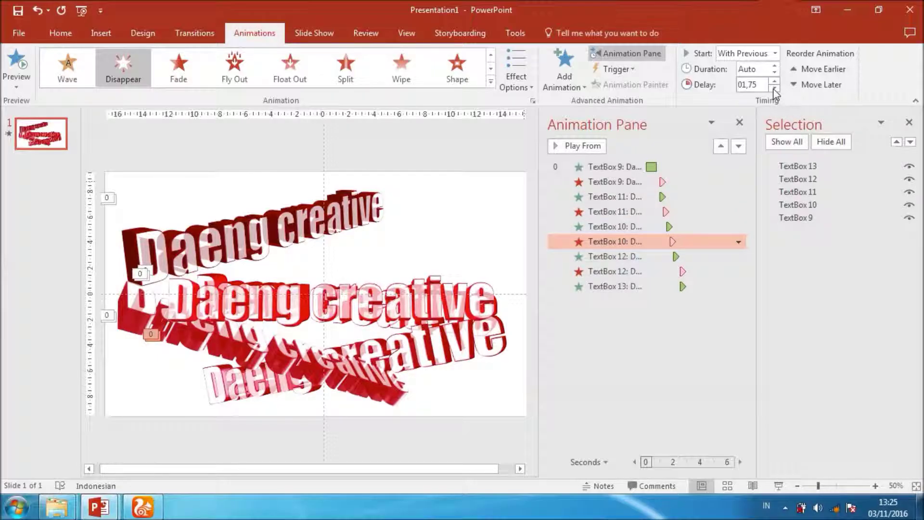
left_click(679, 269)
left_click(775, 90)
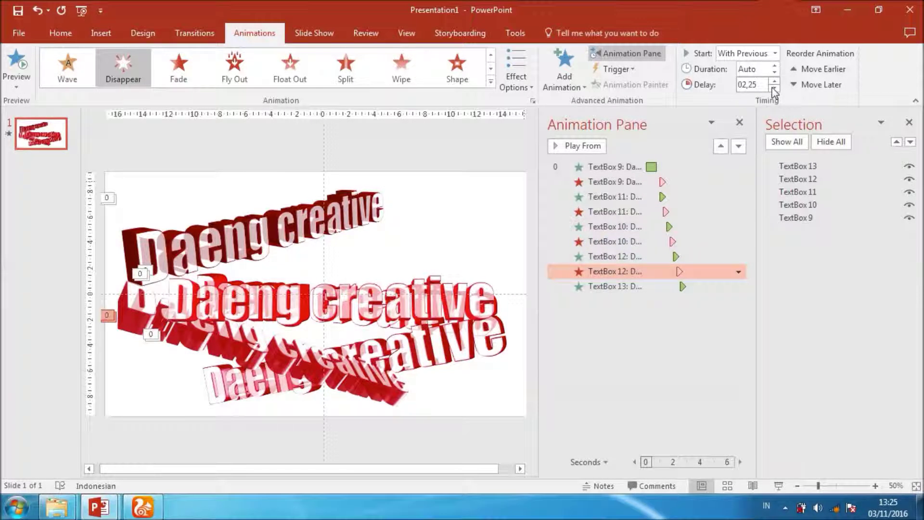
left_click(6, 70)
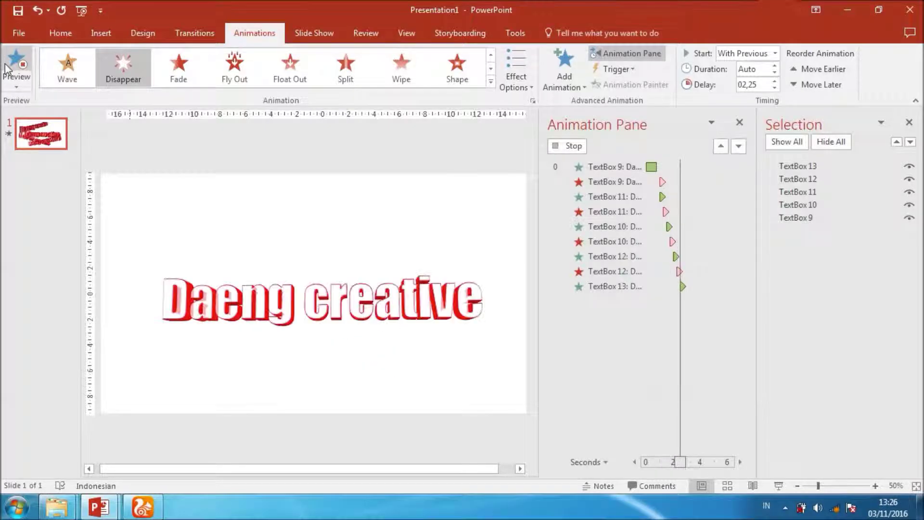
left_click(19, 65)
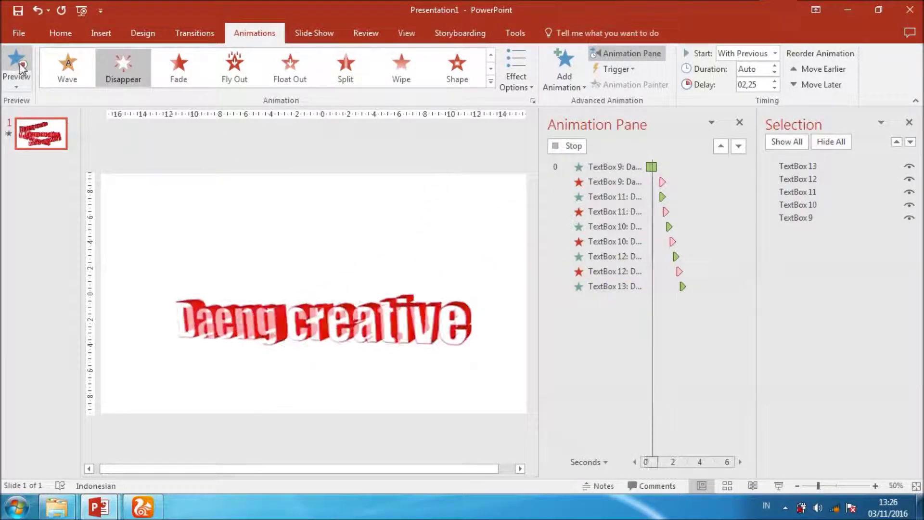
left_click(394, 179)
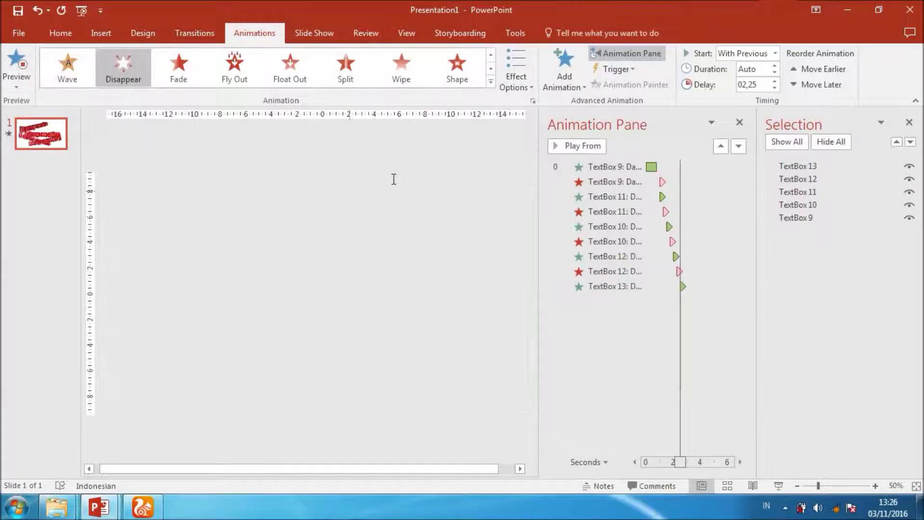
Select TextBox 13's entrance animation and the middle 'Daeng creative' text.
left_click(619, 287)
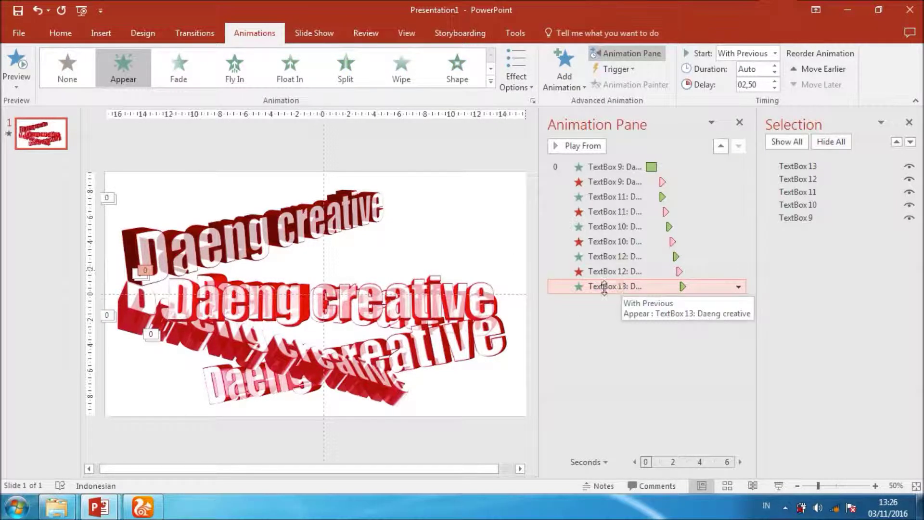
left_click(297, 147)
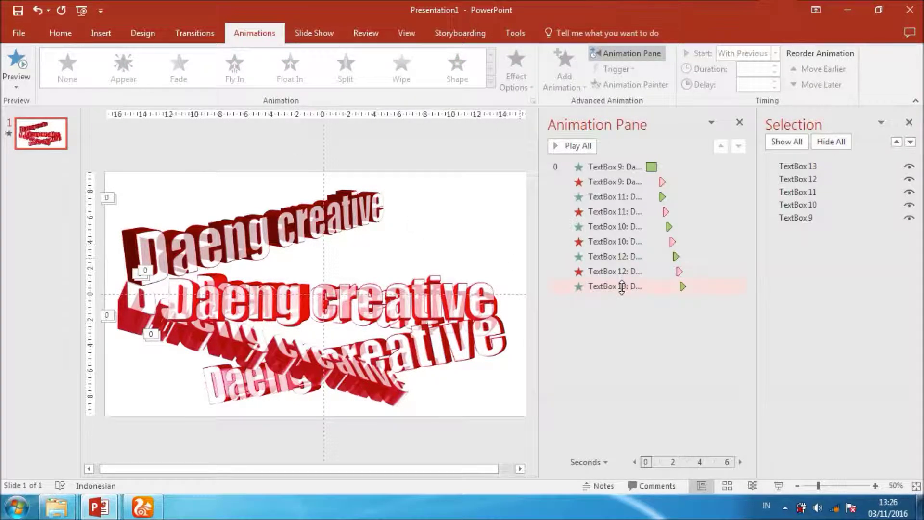
left_click(621, 286)
left_click(353, 263)
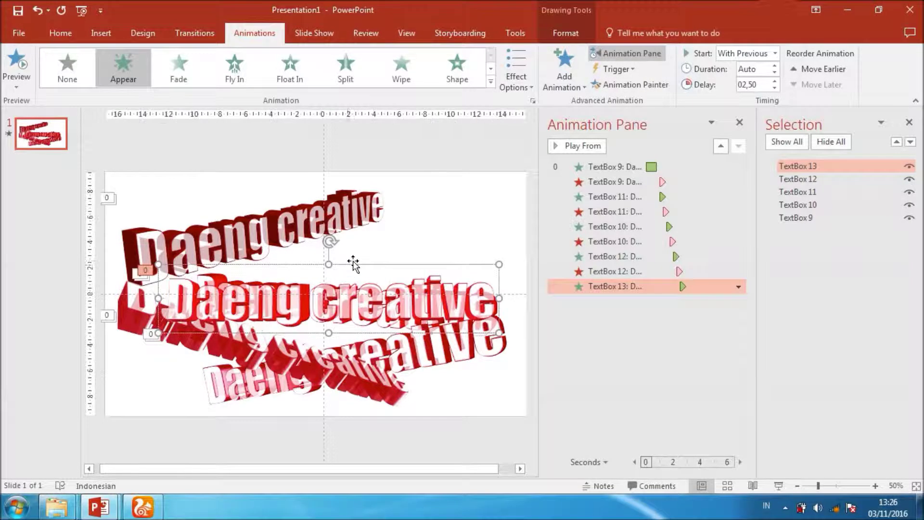
Add a Grow/Shrink emphasis to TextBox 13, starting With Previous, lasting 0.75 s.
left_click(571, 81)
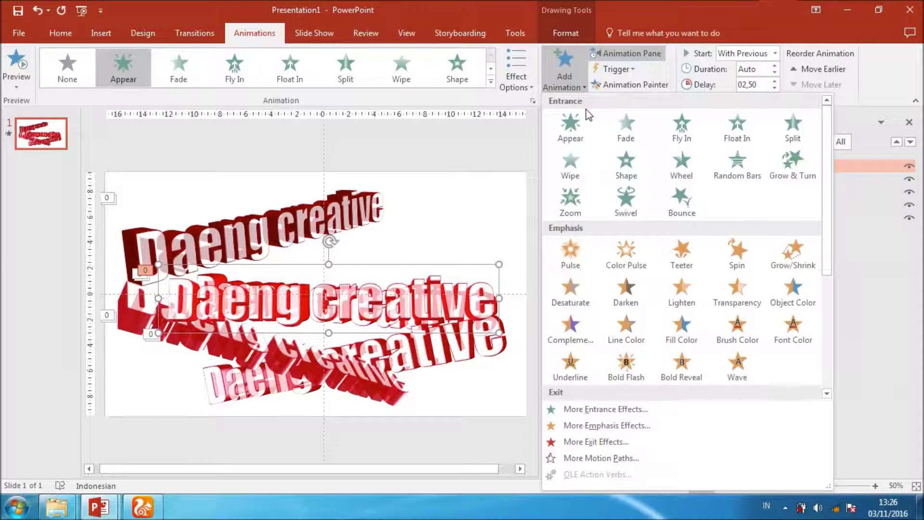
left_click(790, 255)
right_click(609, 301)
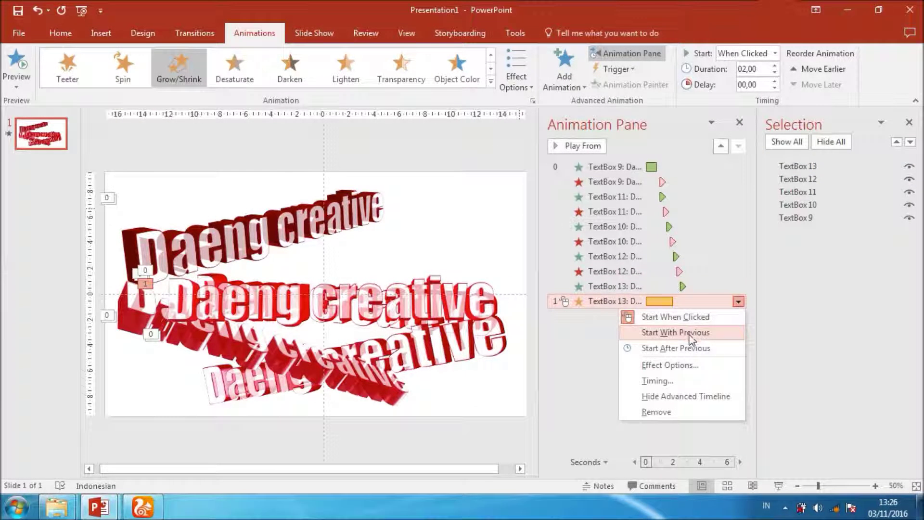
left_click(660, 330)
left_click(738, 302)
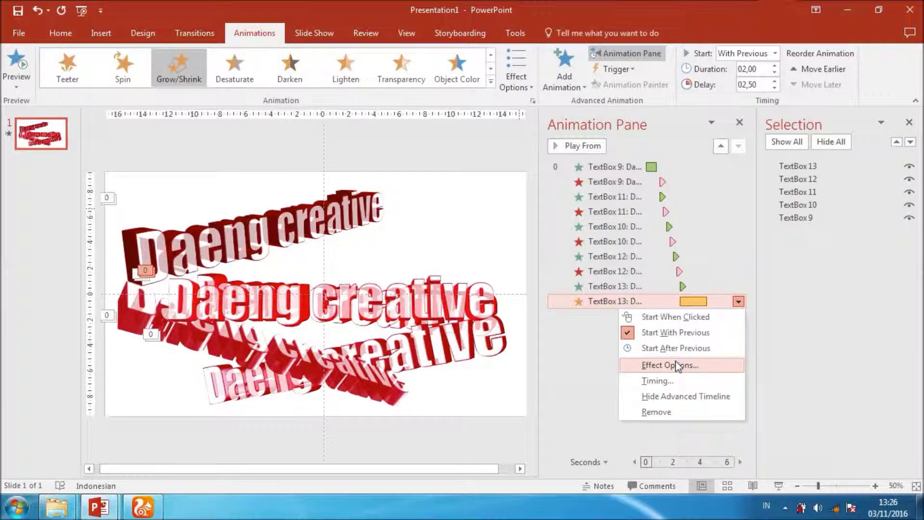
left_click(760, 69)
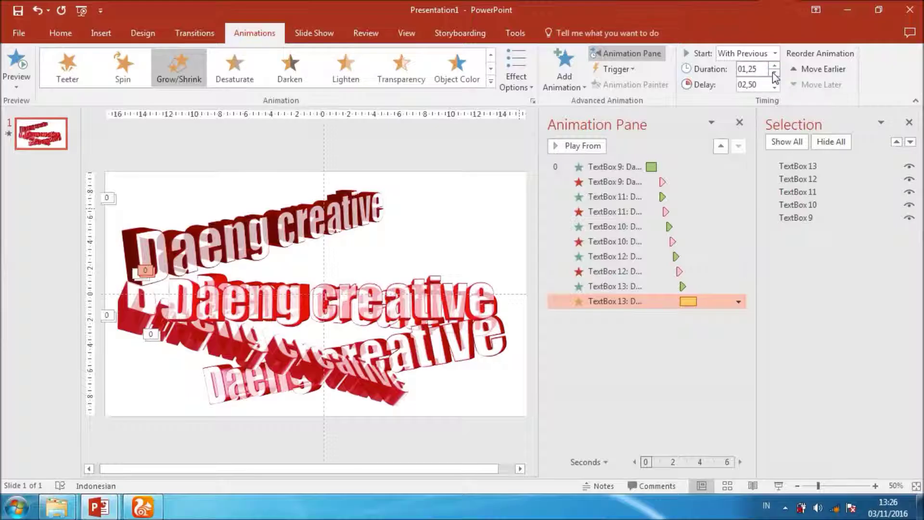
Set the Grow/Shrink to animate by letter, repeat twice, with a smooth start.
left_click(738, 302)
left_click(678, 362)
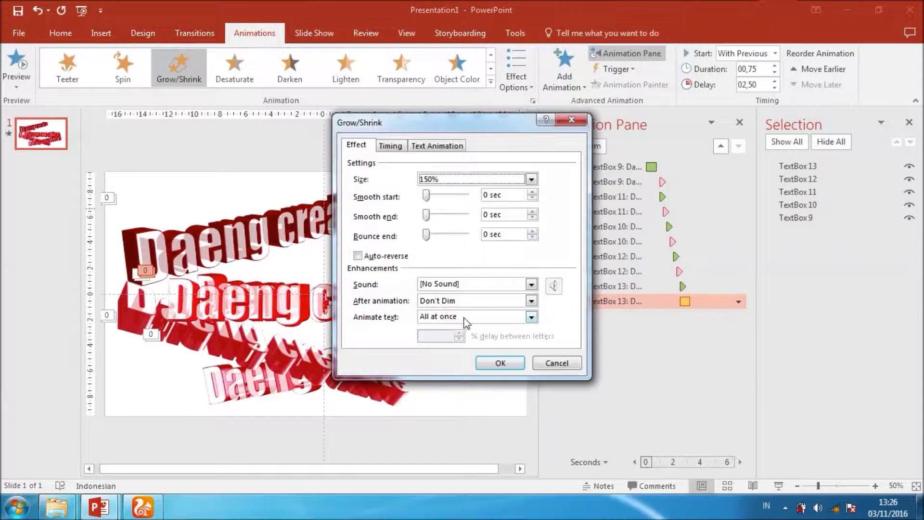
left_click(531, 316)
left_click(434, 347)
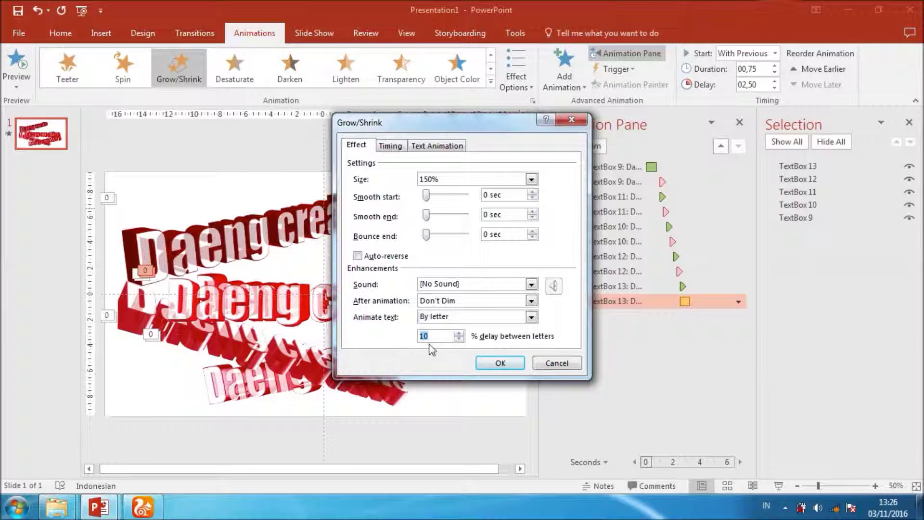
left_click(406, 147)
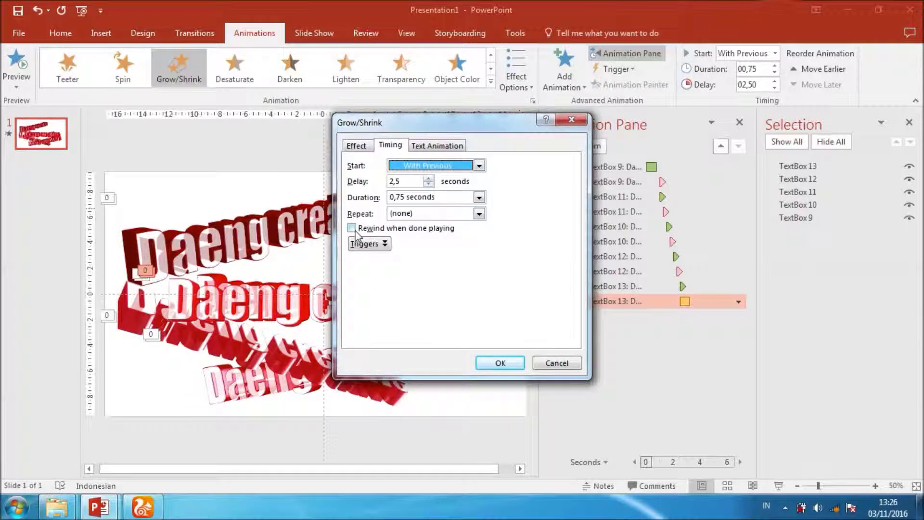
left_click(465, 215)
left_click(406, 236)
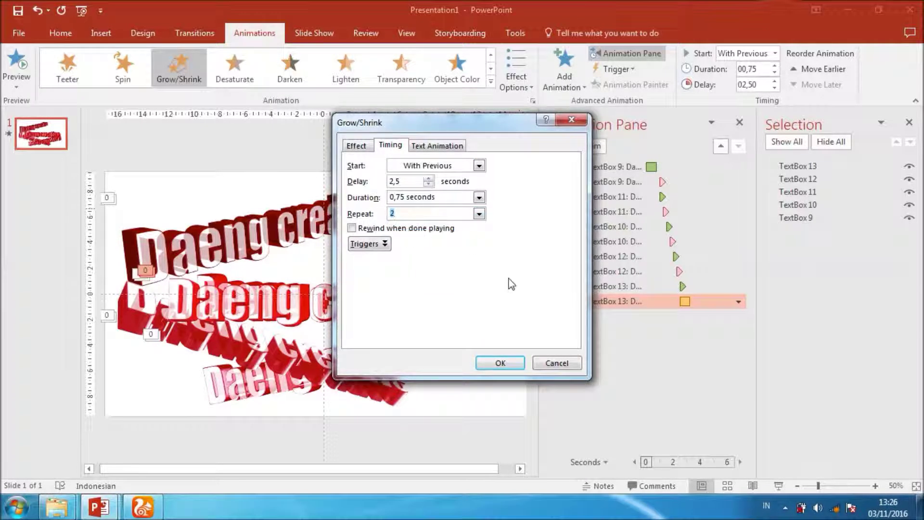
left_click(356, 147)
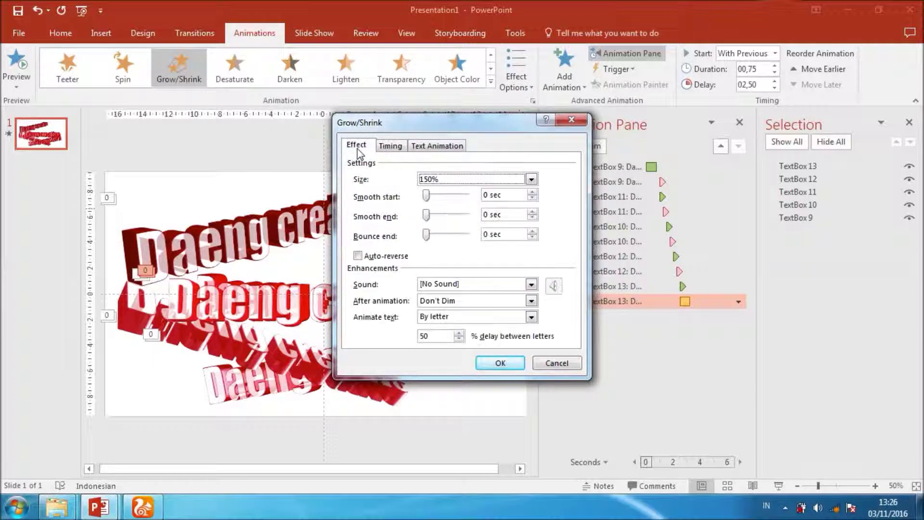
left_click(431, 195)
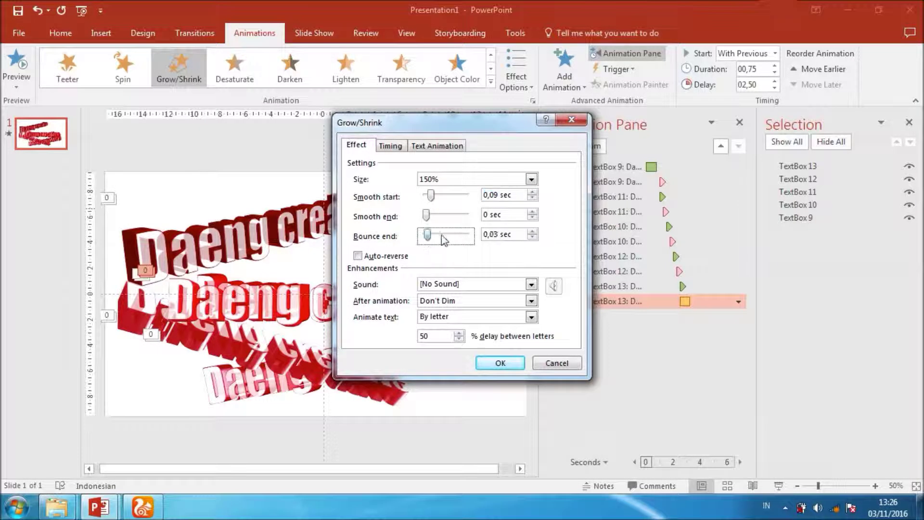
left_click(503, 363)
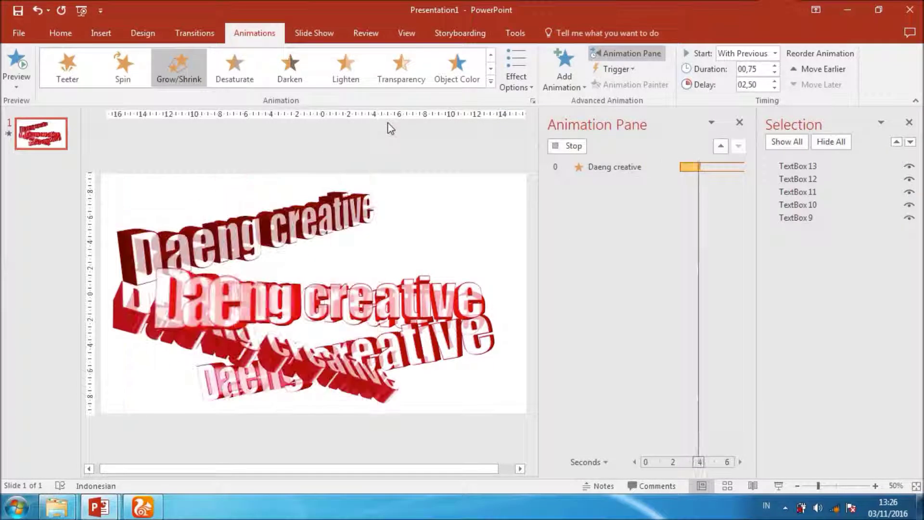
After a preview, set TextBox 13's Grow/Shrink to repeat twice.
left_click(15, 65)
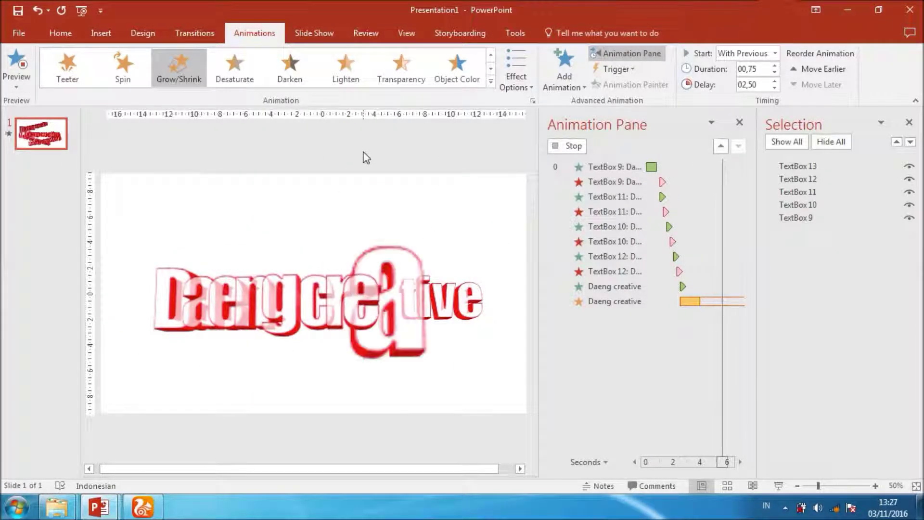
left_click(741, 462)
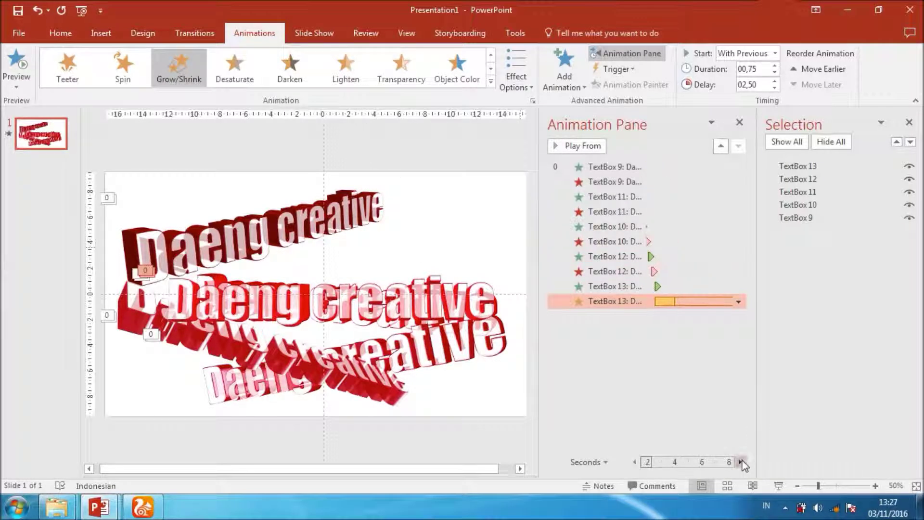
left_click(739, 302)
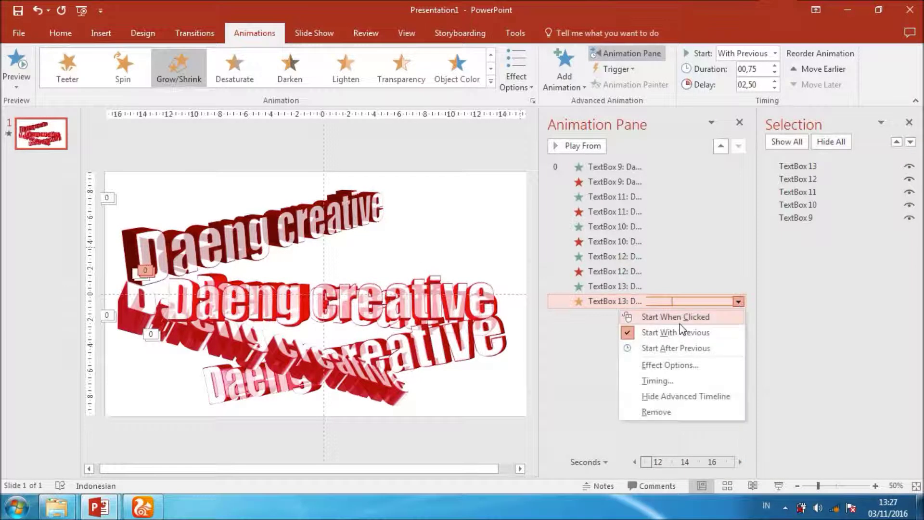
left_click(621, 363)
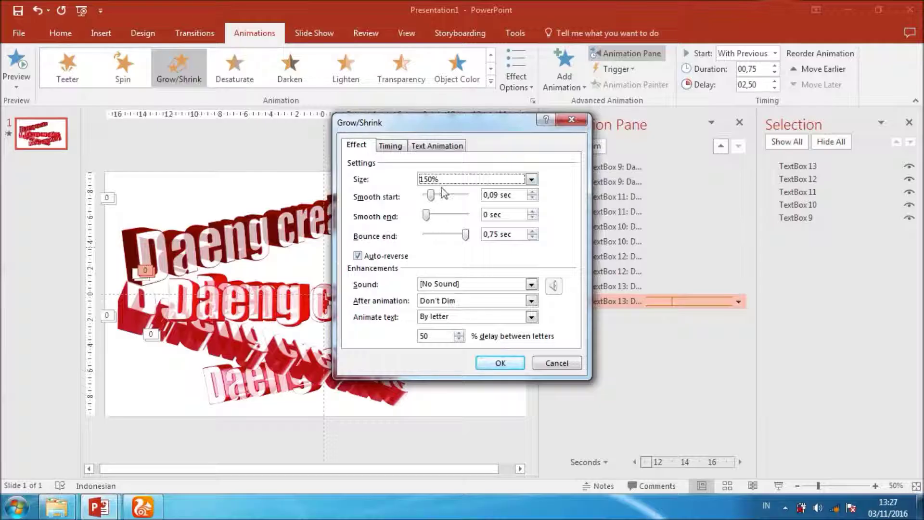
left_click(390, 146)
left_click(481, 212)
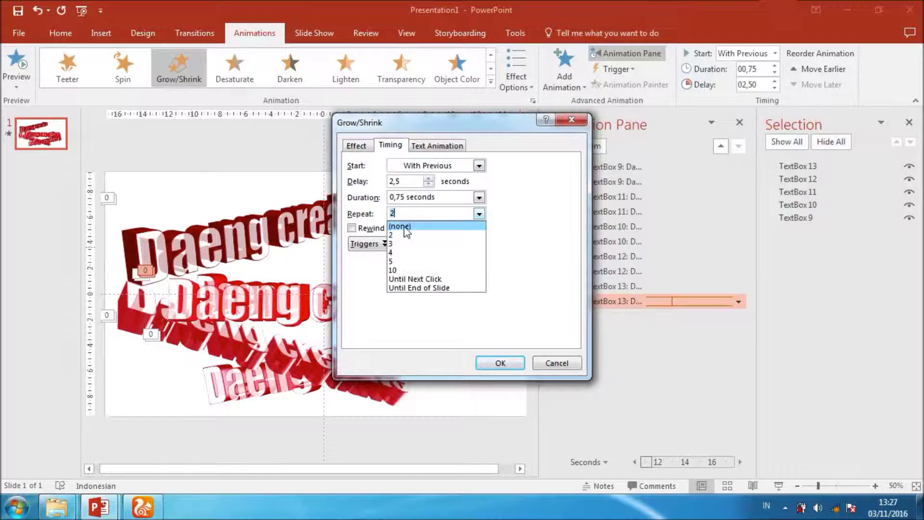
left_click(404, 225)
left_click(500, 363)
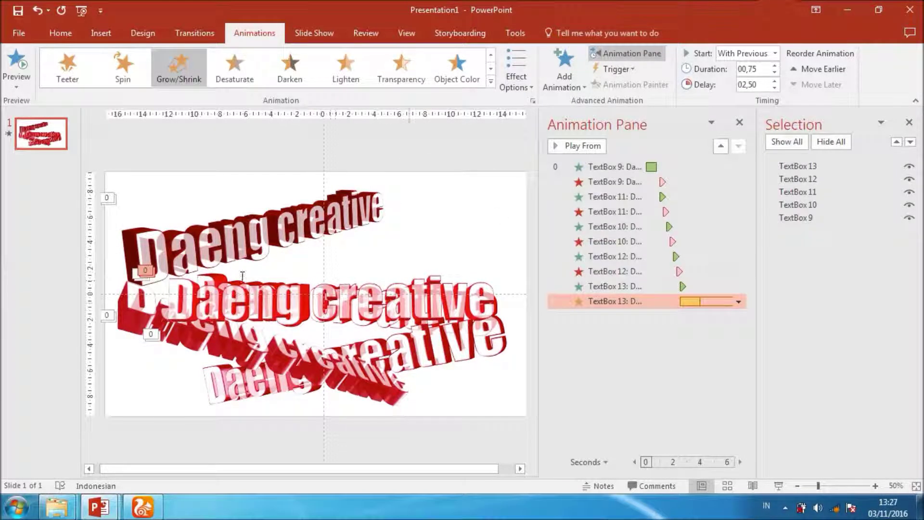
Preview again and switch the Grow/Shrink text animation to all at once.
left_click(17, 62)
left_click(738, 302)
left_click(670, 365)
left_click(531, 316)
left_click(433, 326)
left_click(501, 364)
Animate the text by letter with a 0,05 letter delay, then add a second Grow/Shrink.
left_click(738, 302)
left_click(671, 365)
left_click(531, 317)
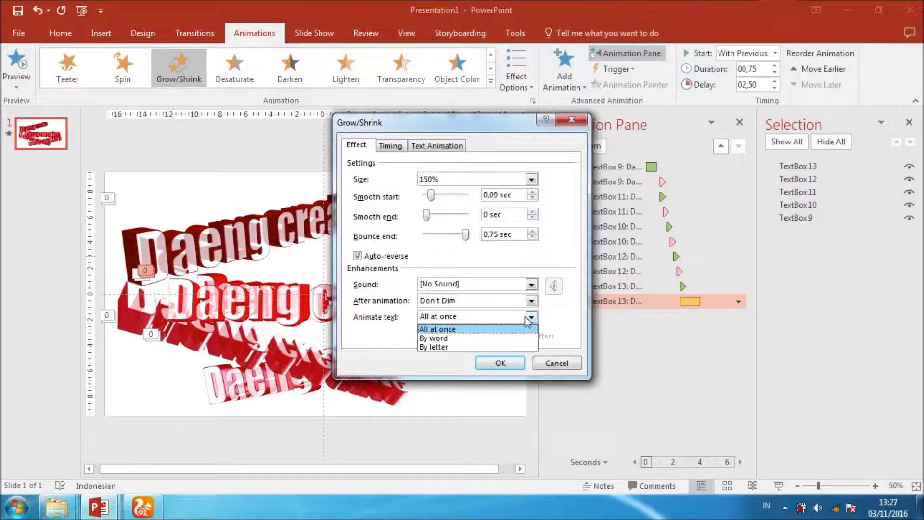
left_click(489, 338)
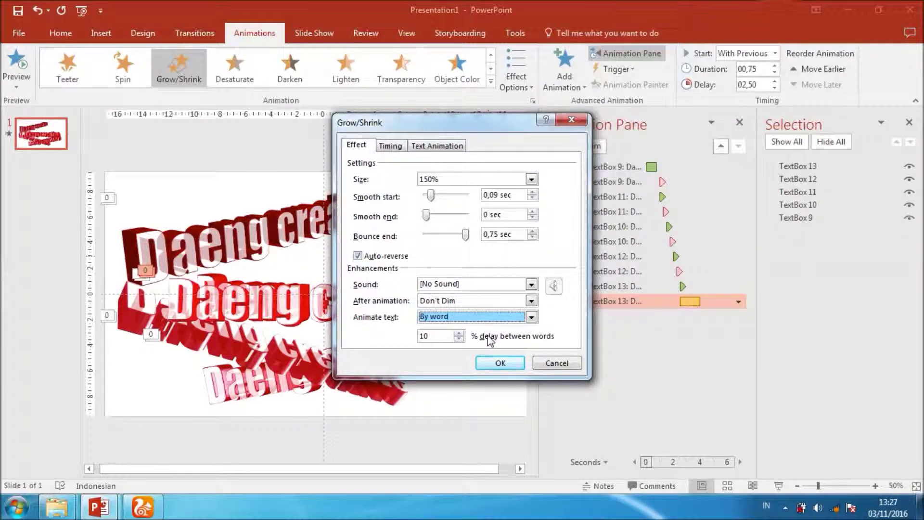
left_click(532, 317)
left_click(472, 347)
left_click(442, 339)
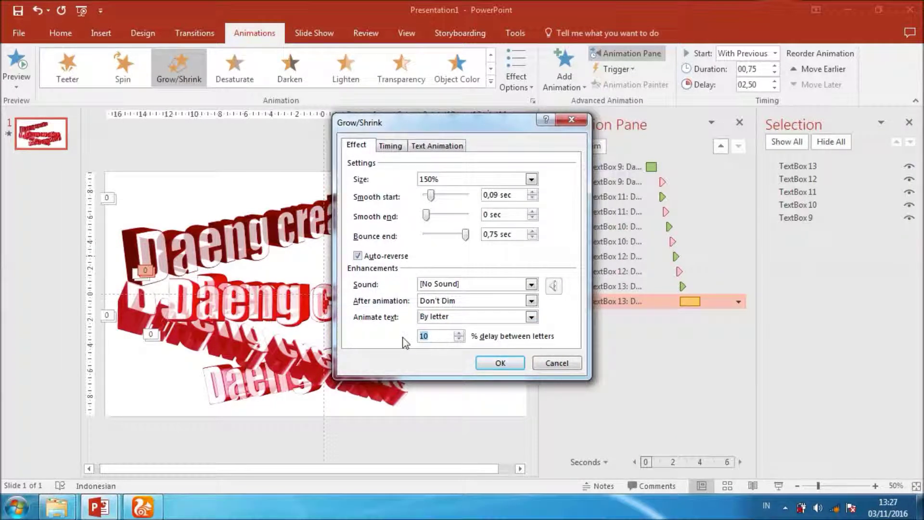
type("0,05")
left_click(498, 364)
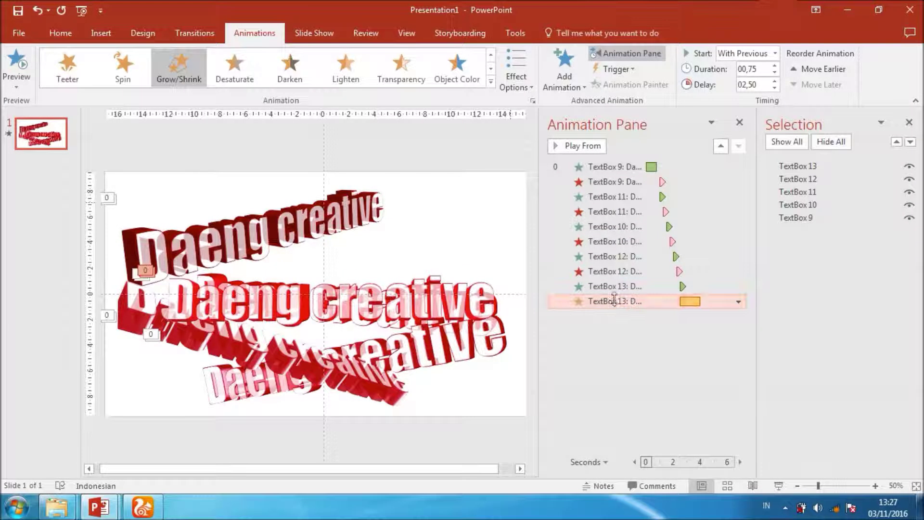
left_click(578, 75)
left_click(780, 253)
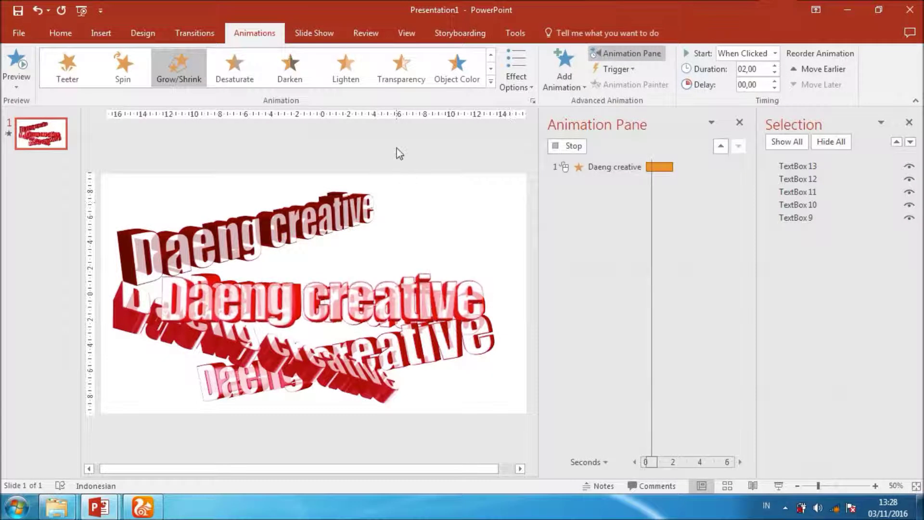
Make TextBox 13's second Grow/Shrink start With Previous with its delay raised to 04,00.
left_click(738, 316)
left_click(674, 345)
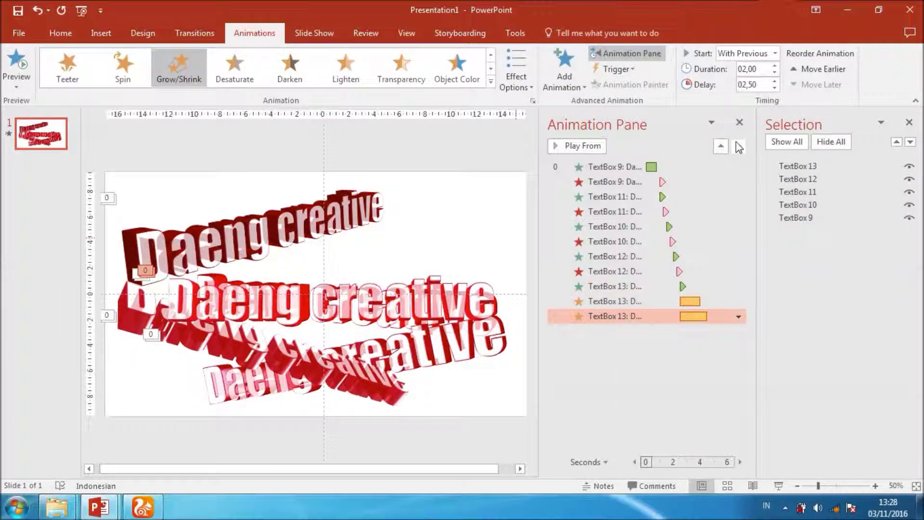
left_click(773, 82)
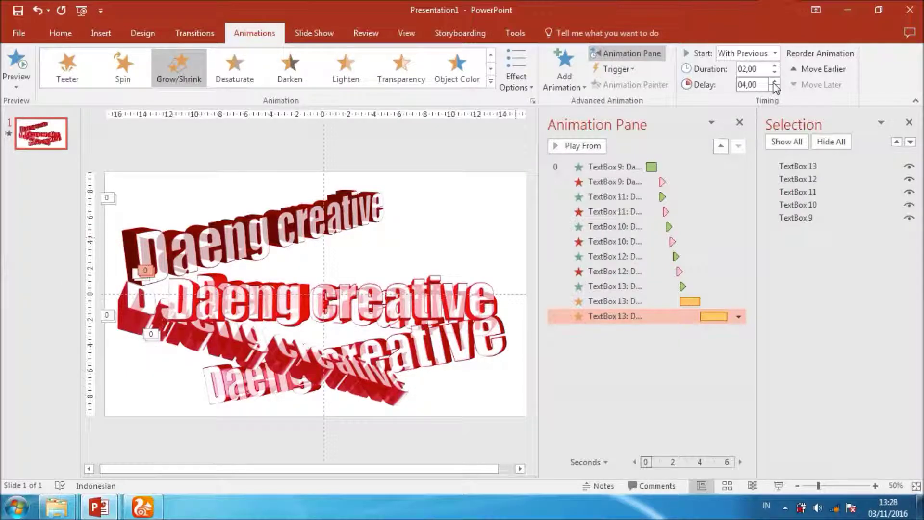
left_click(636, 301)
left_click(564, 68)
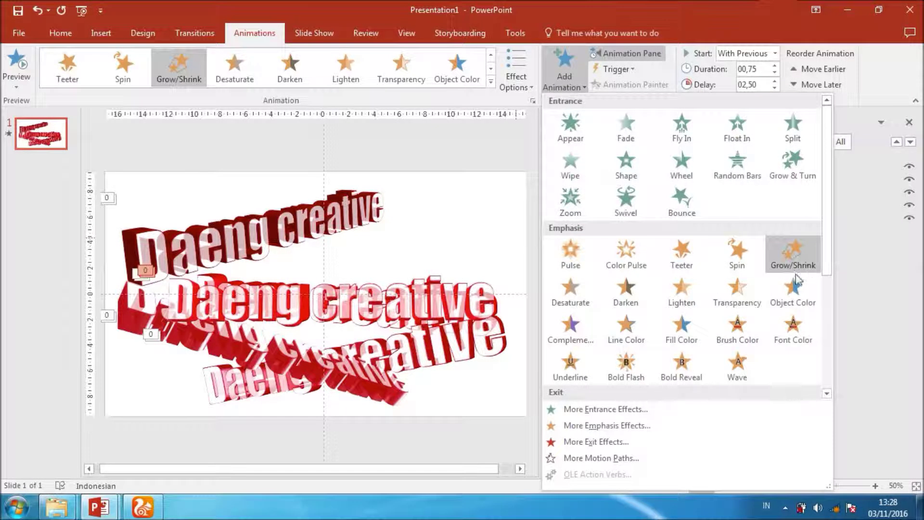
Add a Pulse emphasis to TextBox 13 from More Emphasis Effects, after trying Bold Flash and Brush Color.
left_click(597, 424)
left_click_drag(473, 101, 665, 65)
left_click(604, 159)
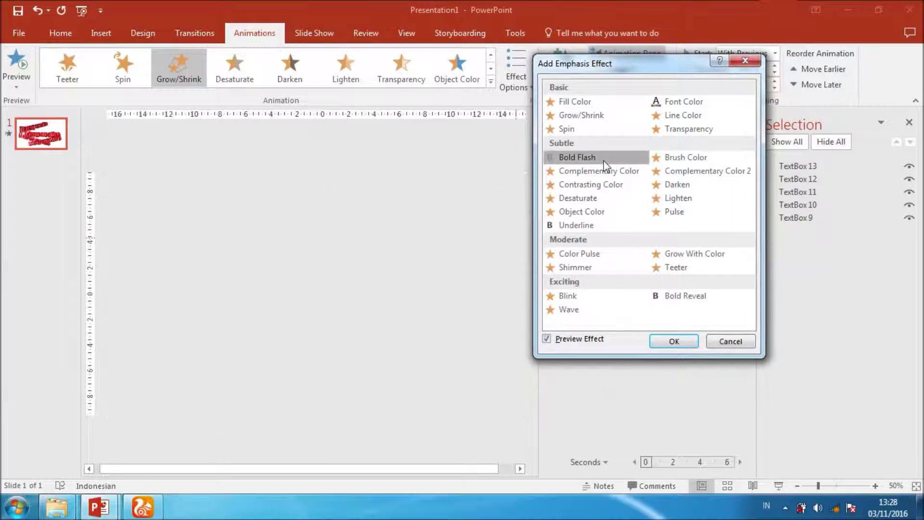
left_click(669, 158)
left_click(672, 213)
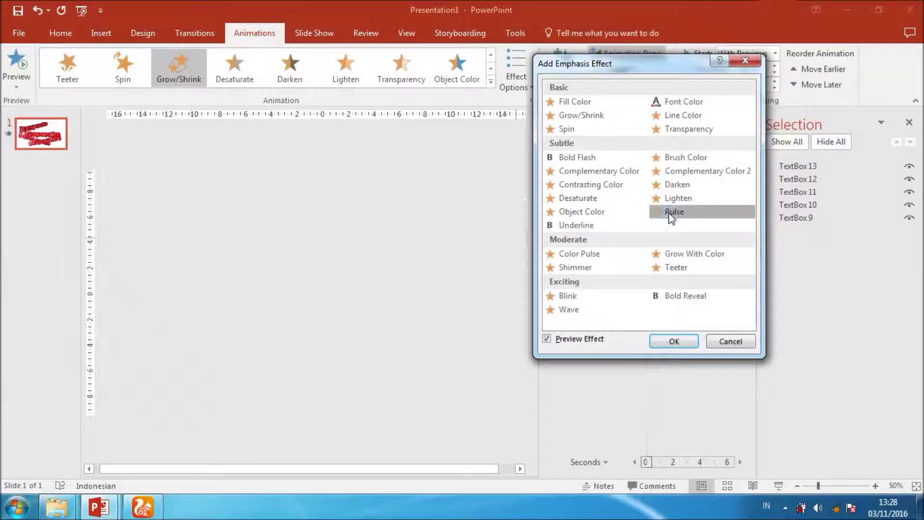
left_click(679, 341)
Set the Pulse to start With Previous and move it up one place.
right_click(617, 335)
left_click(616, 361)
left_click_drag(614, 332, 615, 307)
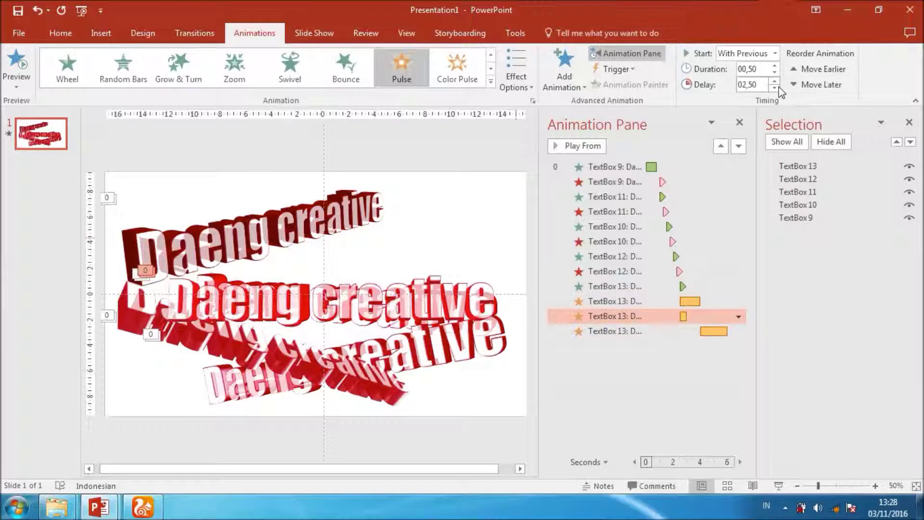
Set the Pulse effect to repeat 2 times in its effect settings.
left_click(739, 316)
left_click(645, 377)
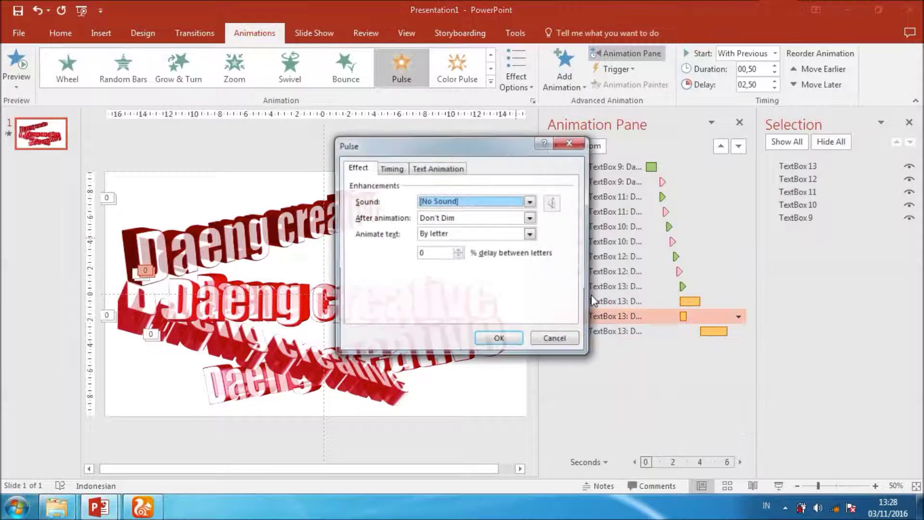
left_click(441, 255)
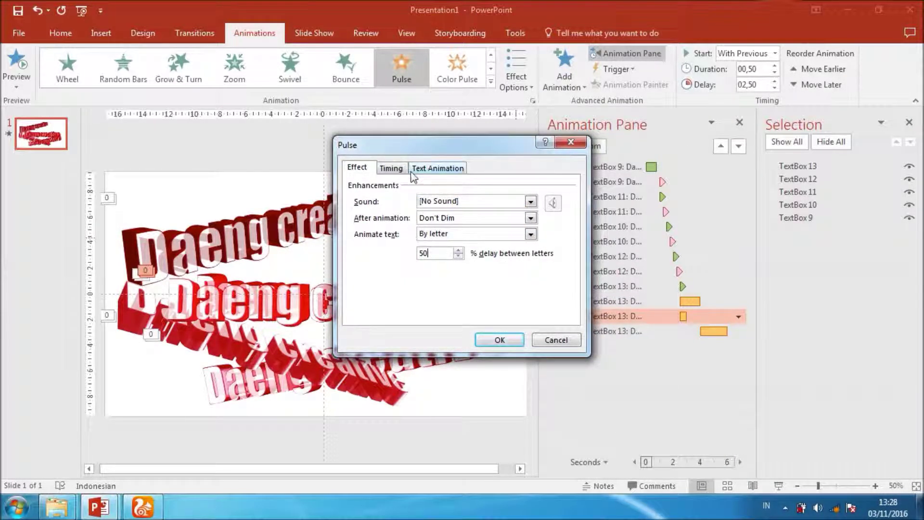
left_click(407, 172)
left_click(480, 236)
left_click(411, 261)
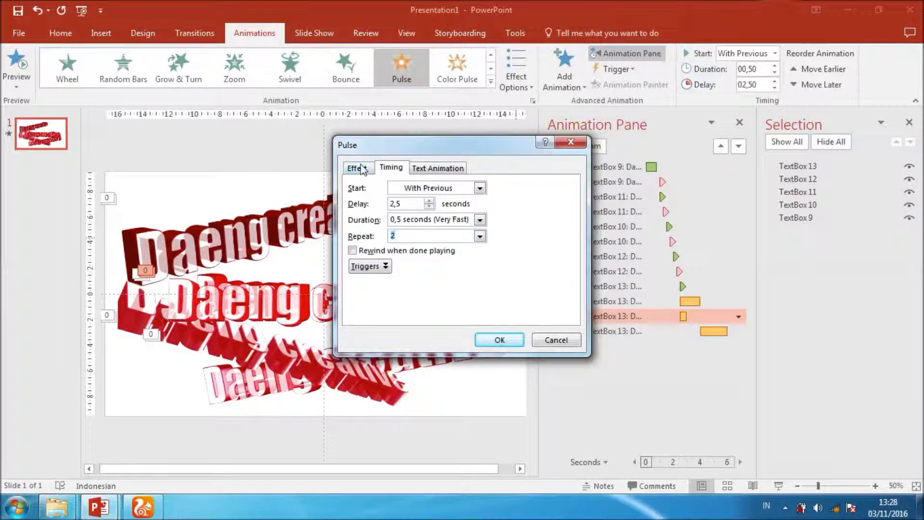
left_click(358, 168)
left_click(500, 339)
left_click(650, 331)
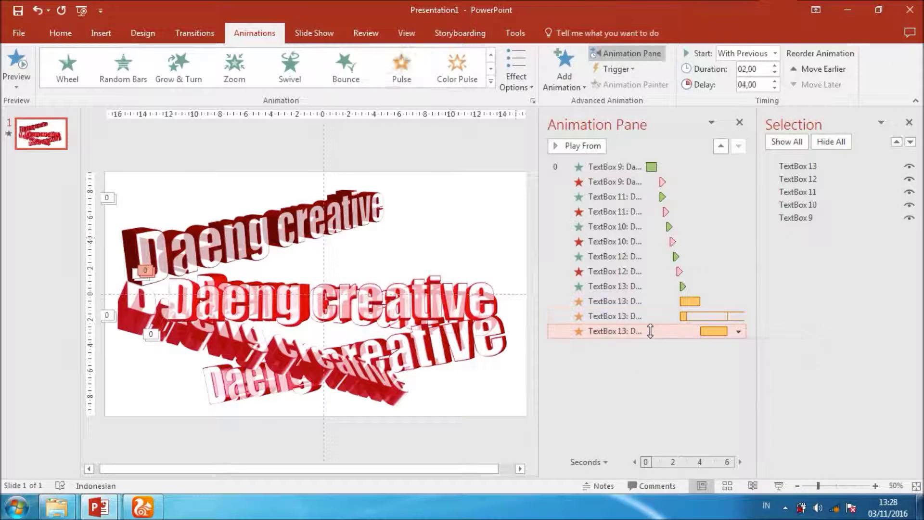
Raise the last Grow/Shrink's delay to 06,25 and preview the slide.
left_click(776, 82)
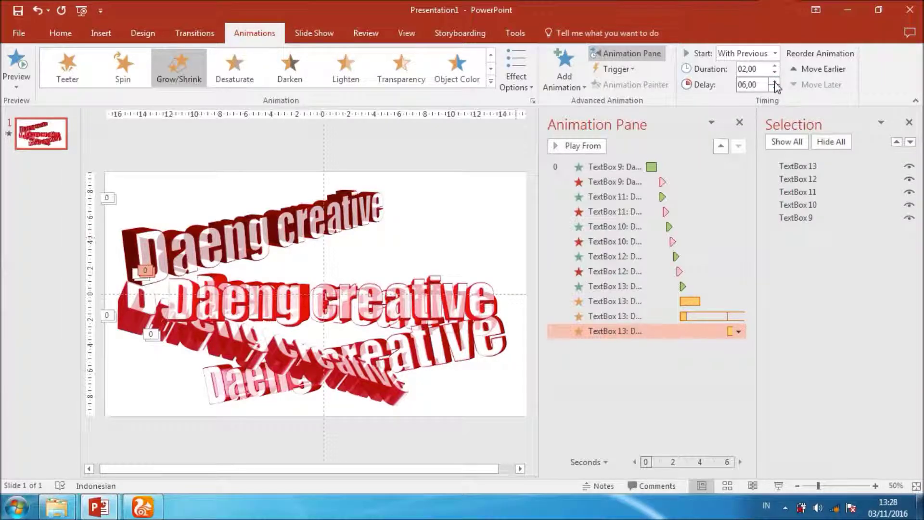
left_click(775, 82)
left_click(775, 82)
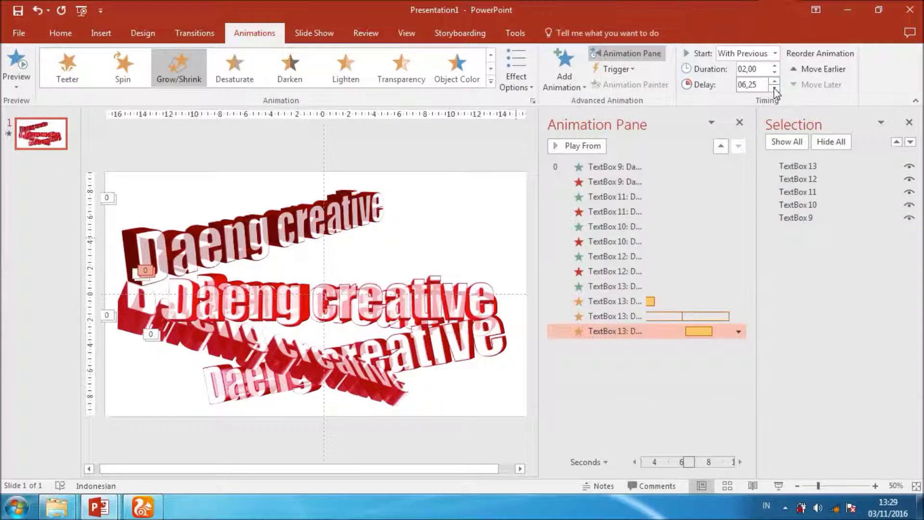
left_click(19, 60)
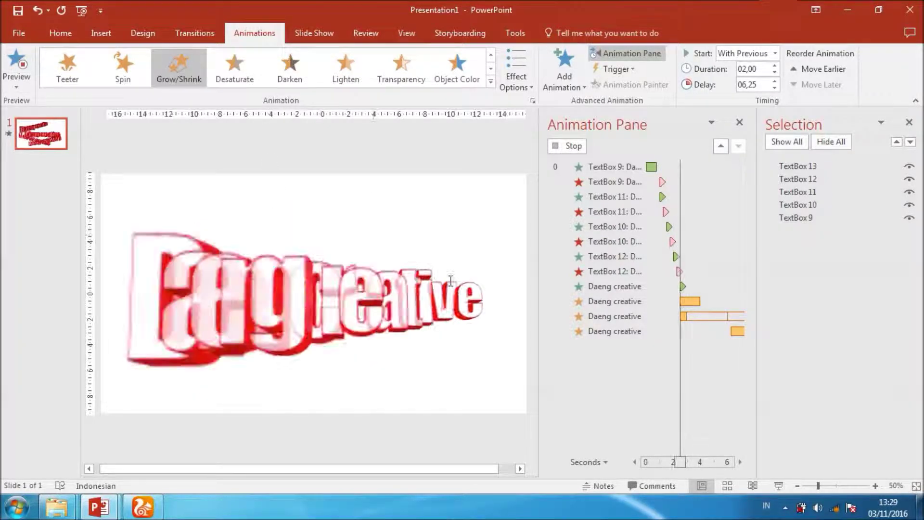
Move the first Grow/Shrink below the Pulse and preview the reordered animations.
left_click(629, 298)
double_click(630, 298)
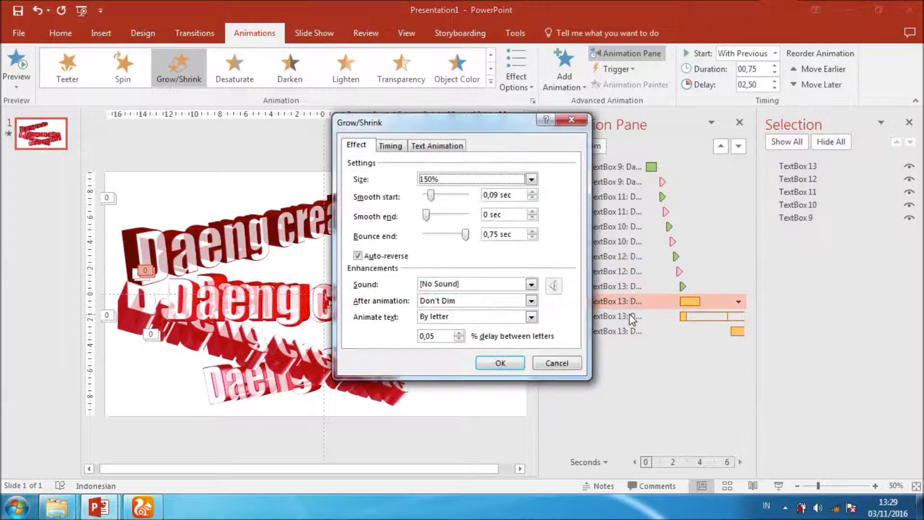
left_click(556, 363)
left_click_drag(631, 302, 644, 310)
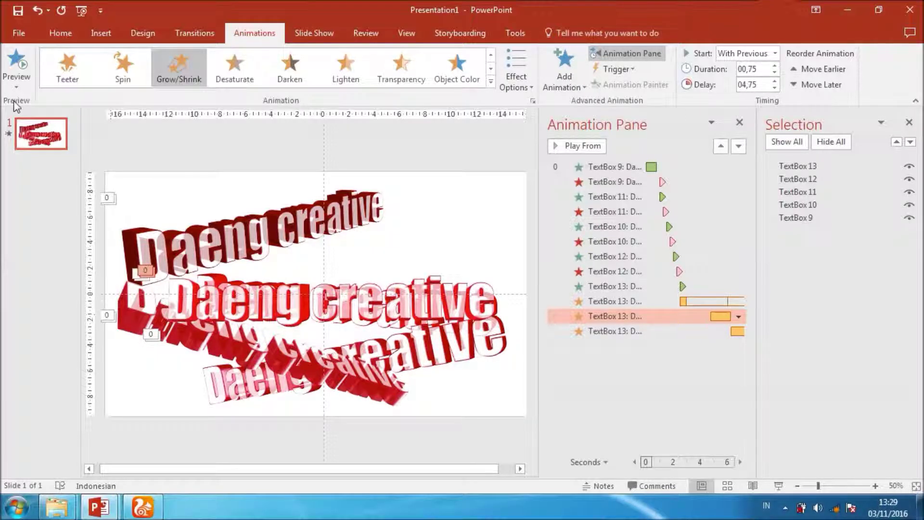
left_click(13, 60)
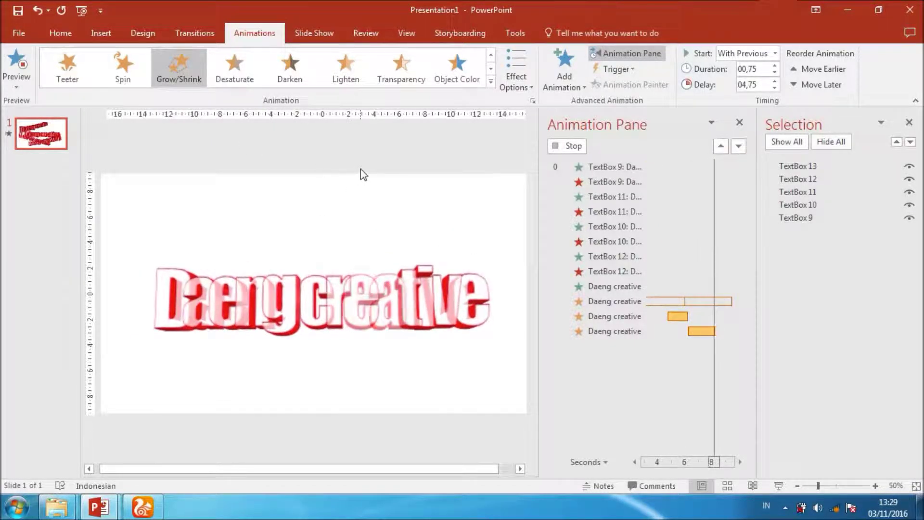
left_click(738, 331)
left_click(661, 391)
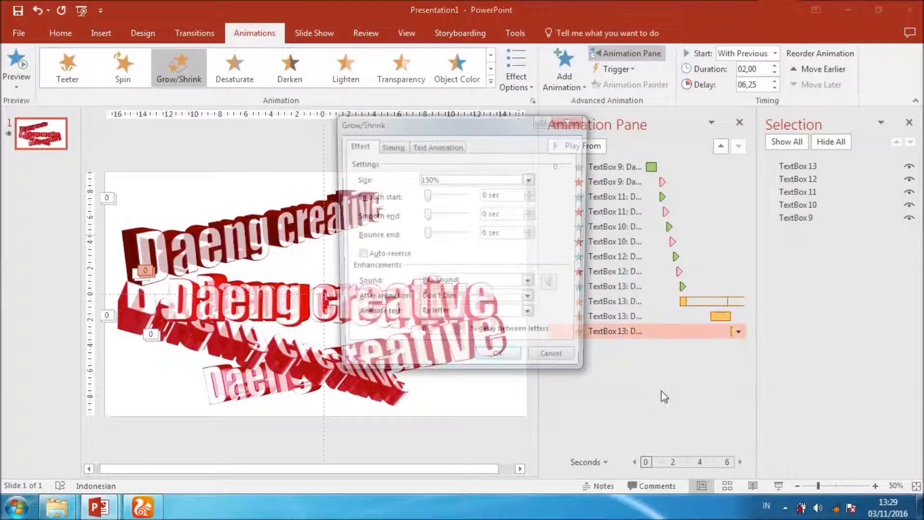
Set the final Grow/Shrink size to 50%.
left_click(387, 147)
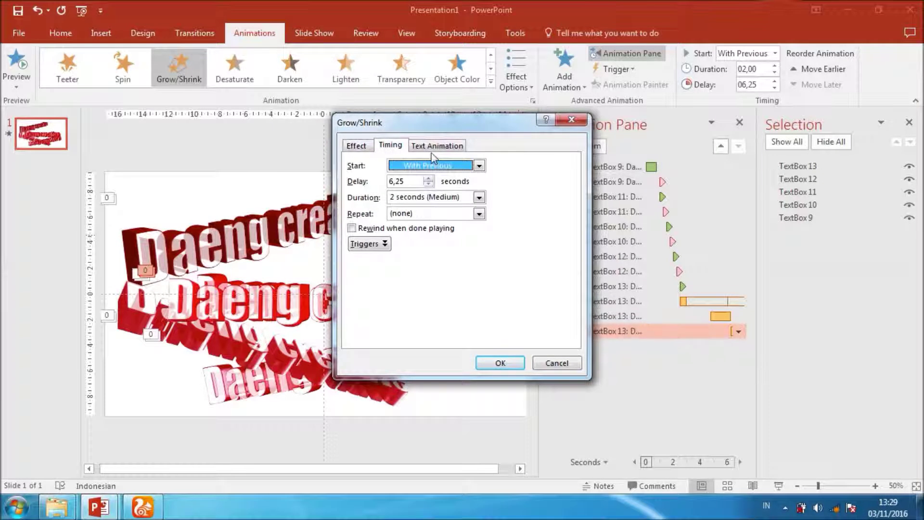
left_click(362, 147)
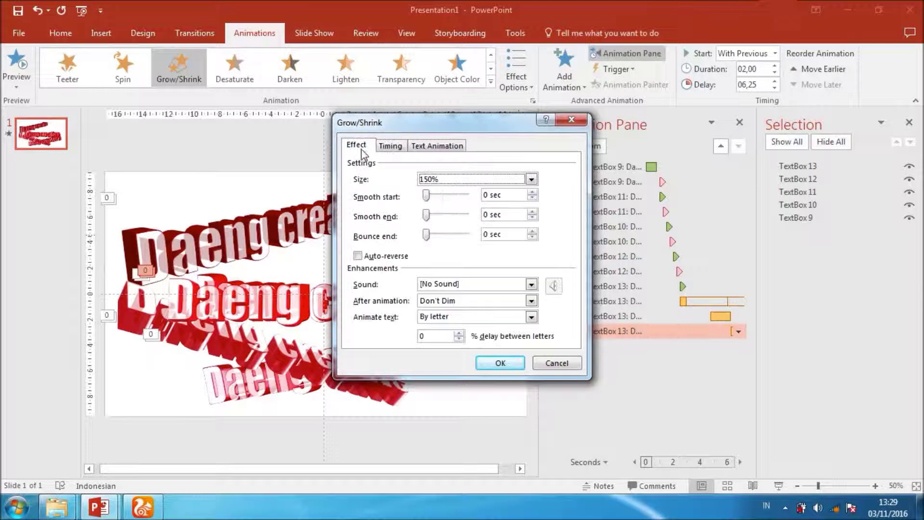
left_click(532, 179)
left_click(453, 209)
left_click(531, 179)
left_click(457, 226)
left_click(532, 179)
left_click(457, 210)
Set smooth start to 0,32 sec and smooth end to 1,02 sec.
left_click_drag(426, 196, 449, 197)
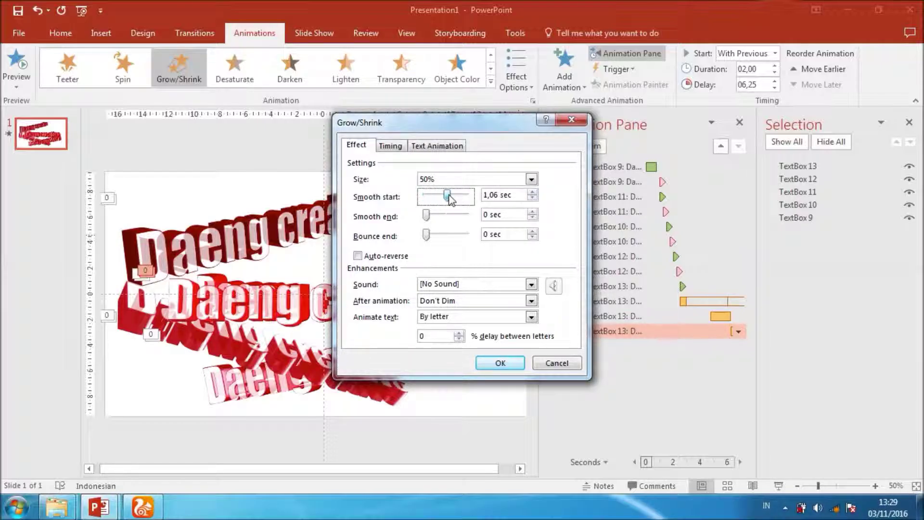
left_click(532, 198)
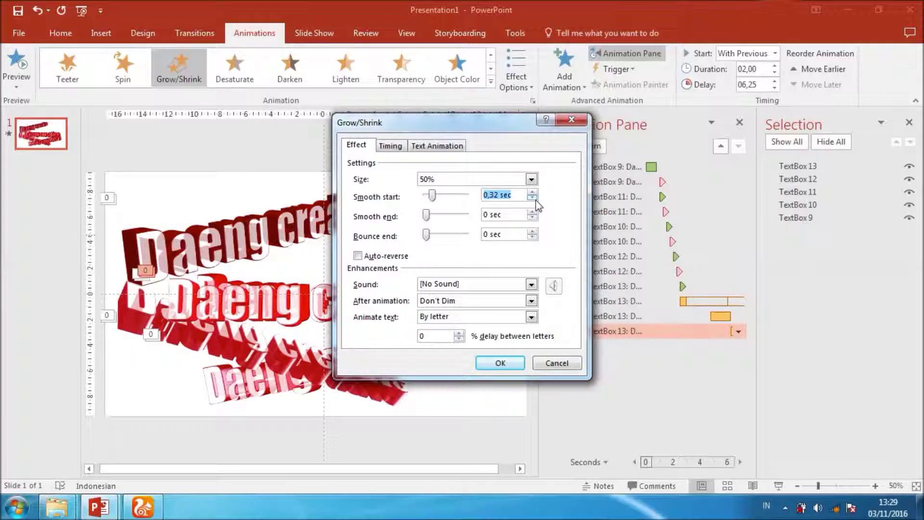
left_click_drag(426, 215, 435, 218)
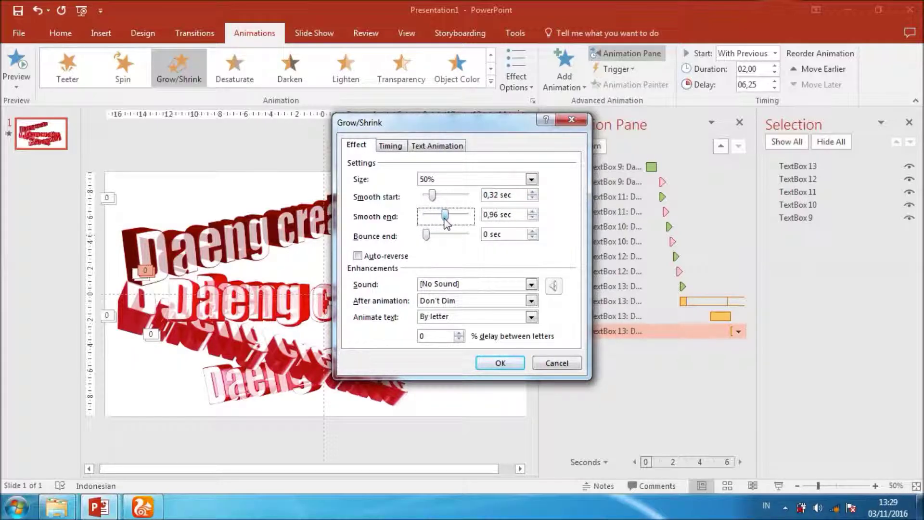
left_click(532, 217)
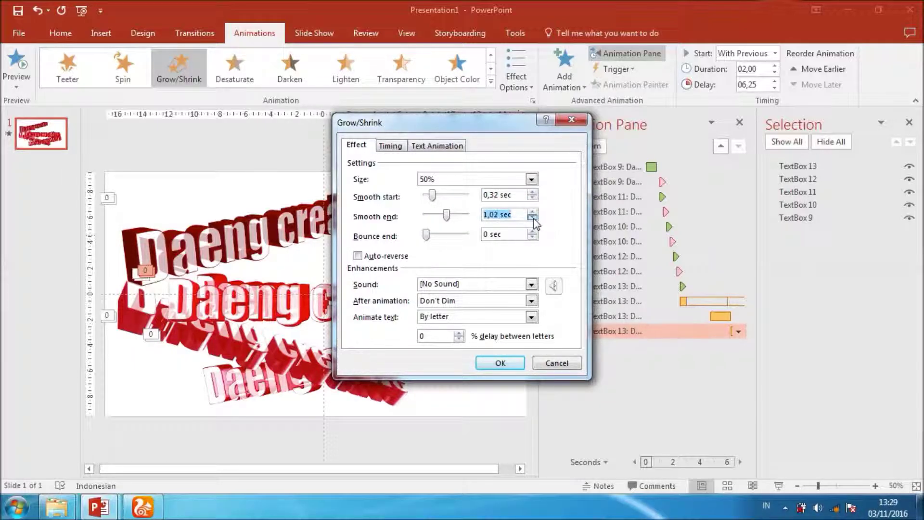
Apply the Grow/Shrink settings, lower the last TextBox 13 effect's delay to 05,50, and preview.
left_click(490, 363)
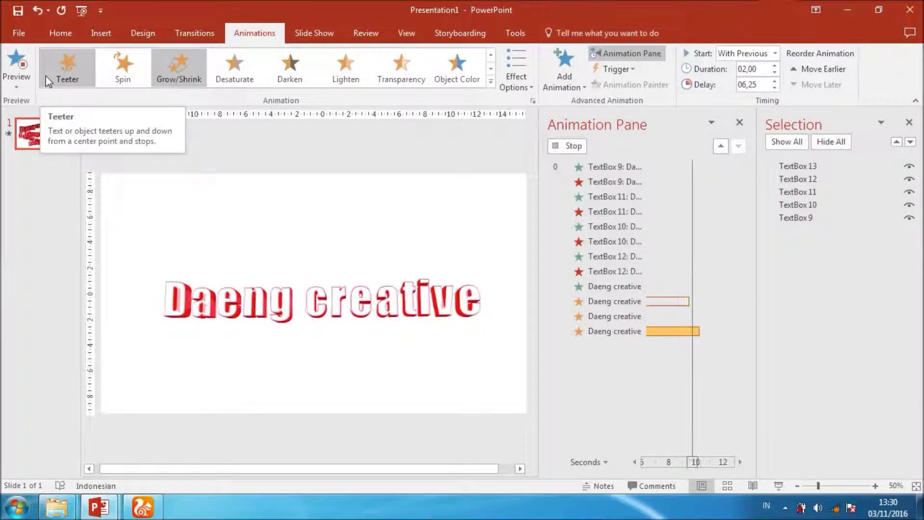
left_click(602, 317)
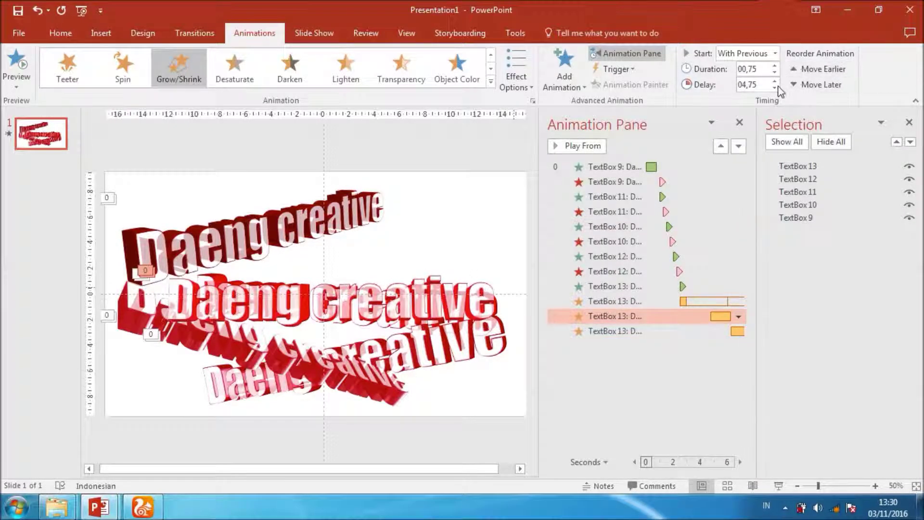
left_click(622, 334)
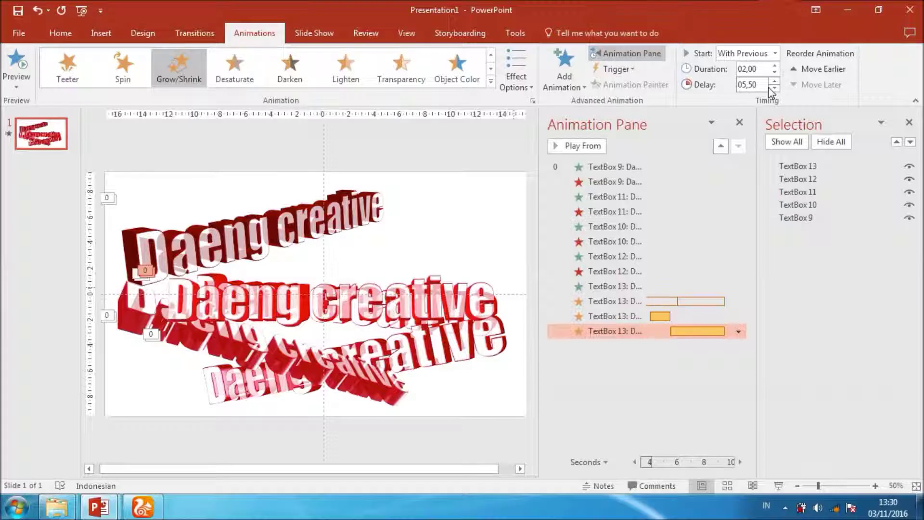
left_click(10, 61)
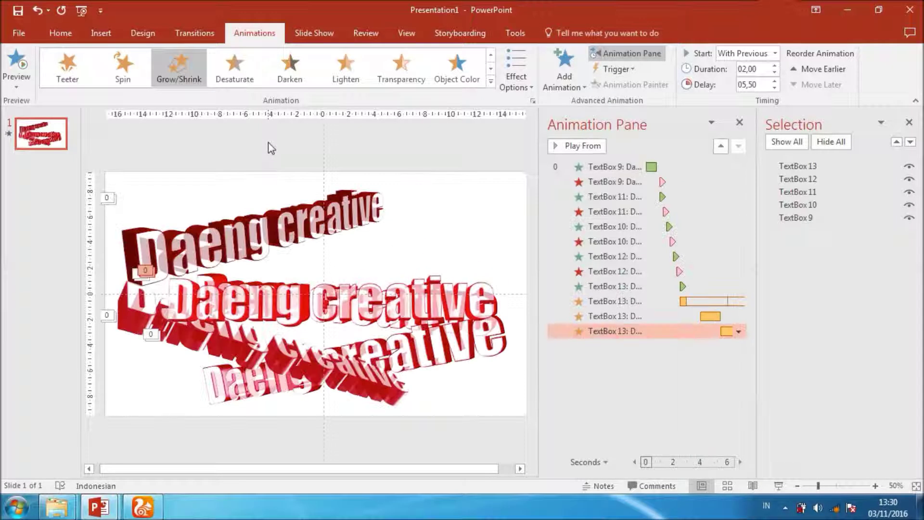
left_click(143, 32)
Give the slide background a gradient fill and recolour its gradient stops grey.
left_click(785, 70)
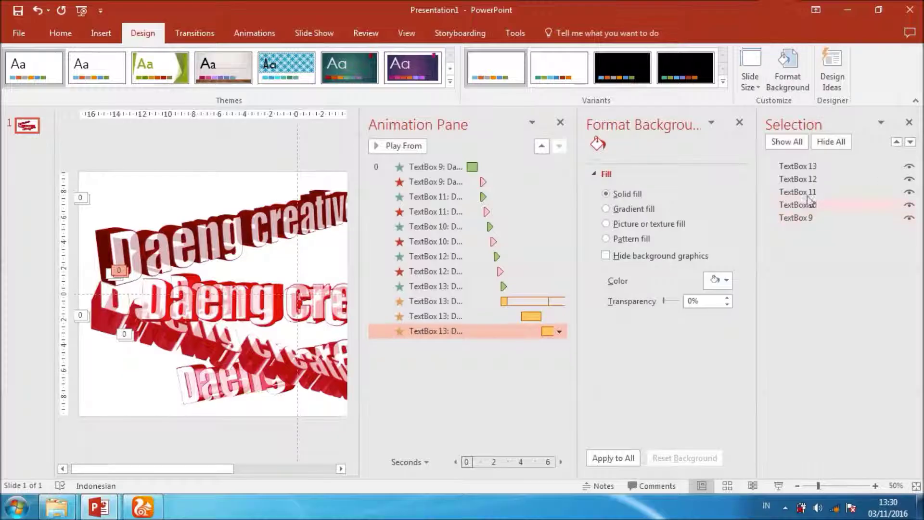
left_click(605, 209)
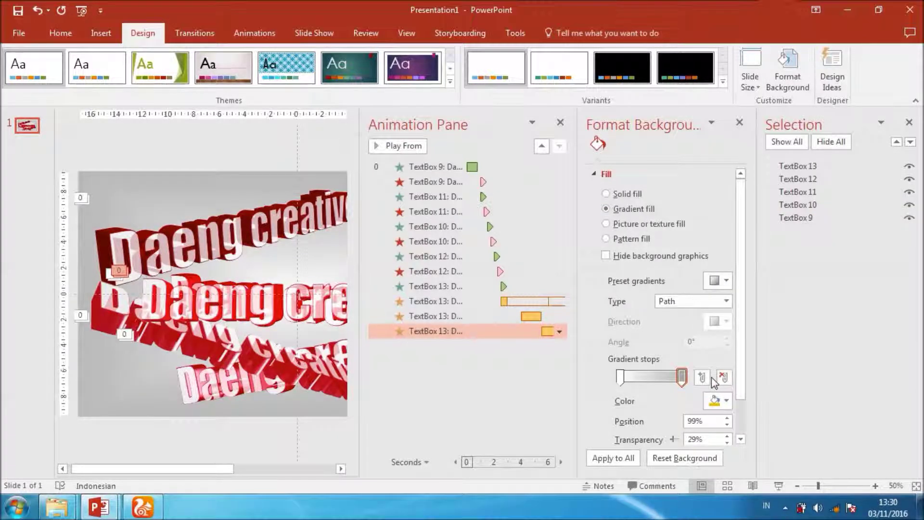
scroll(737, 385, "down", 2)
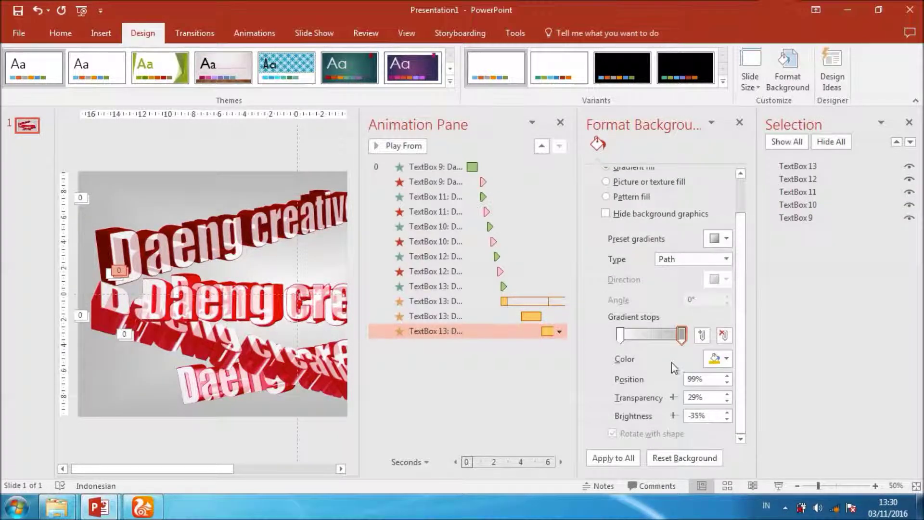
left_click(621, 334)
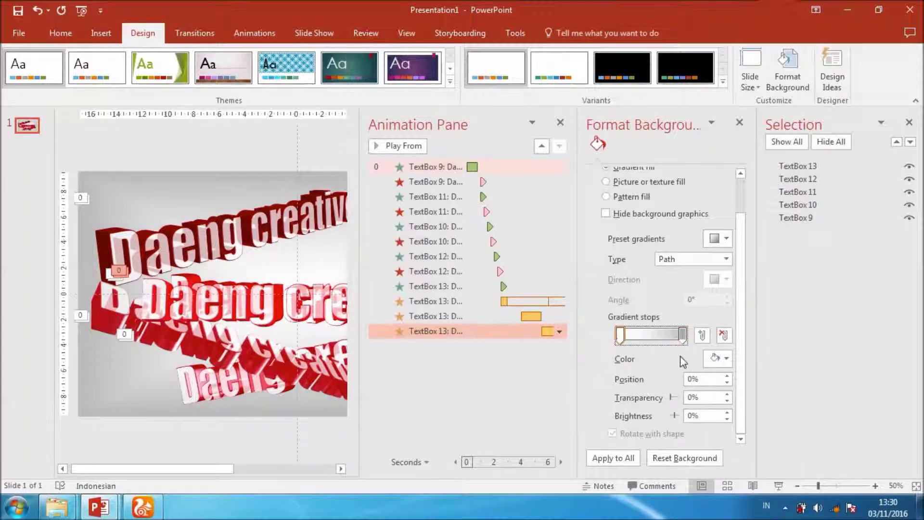
left_click(719, 359)
left_click(683, 335)
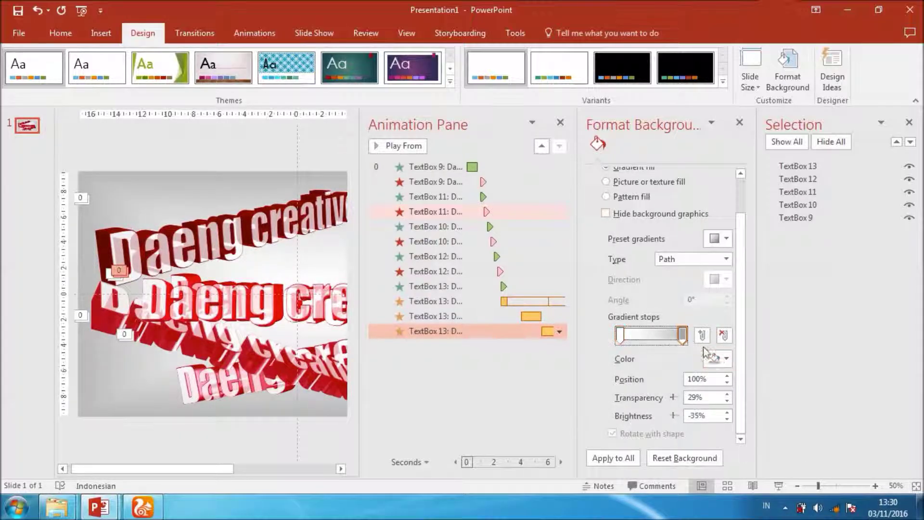
left_click(718, 359)
left_click(711, 252)
left_click(718, 359)
left_click(710, 247)
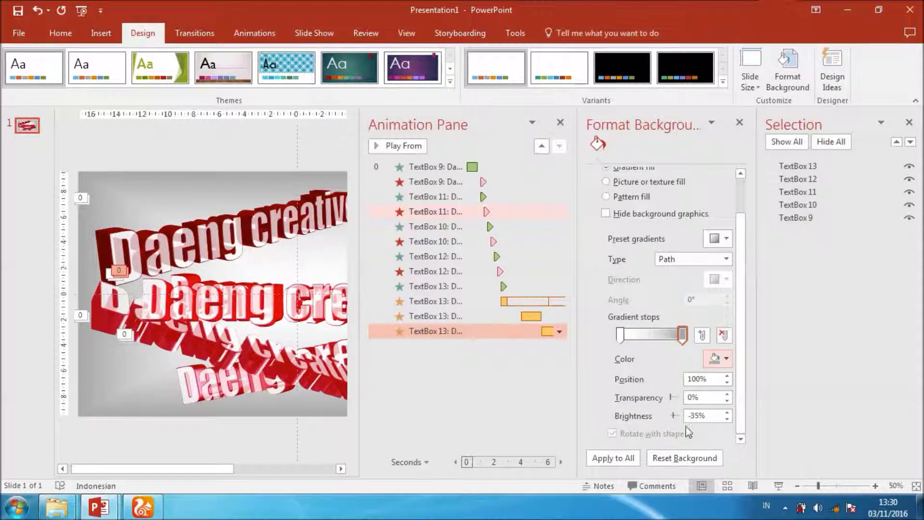
Set the gradient type to Path after trying Rectangular, Shade from title and Linear.
left_click(726, 259)
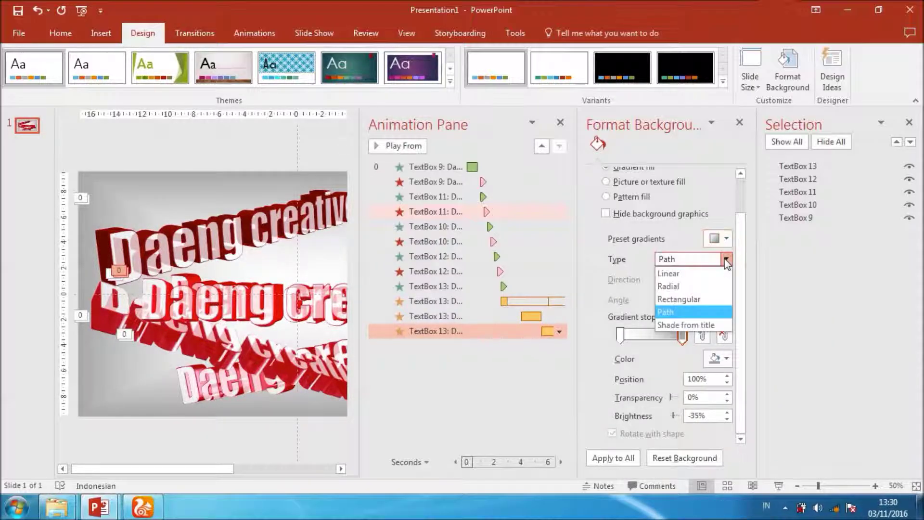
left_click(697, 299)
left_click(726, 259)
left_click(684, 312)
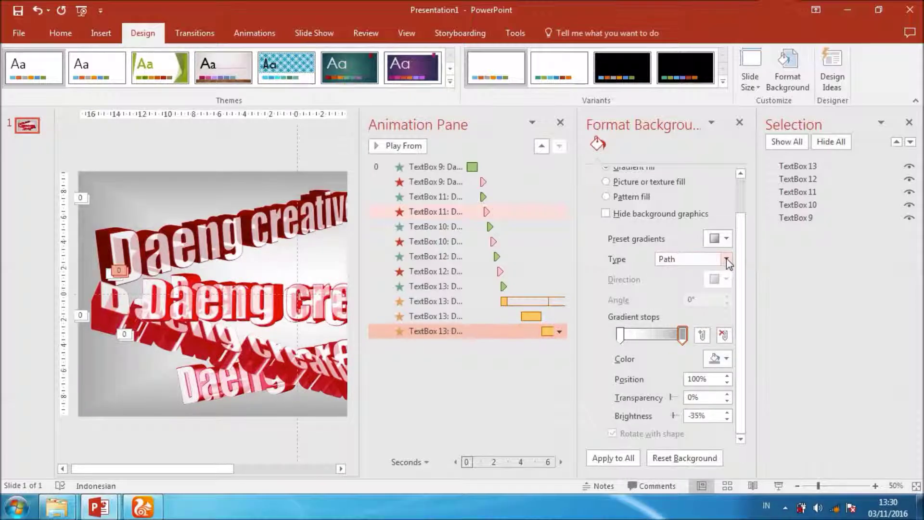
left_click(726, 259)
left_click(689, 325)
left_click(726, 259)
left_click(720, 273)
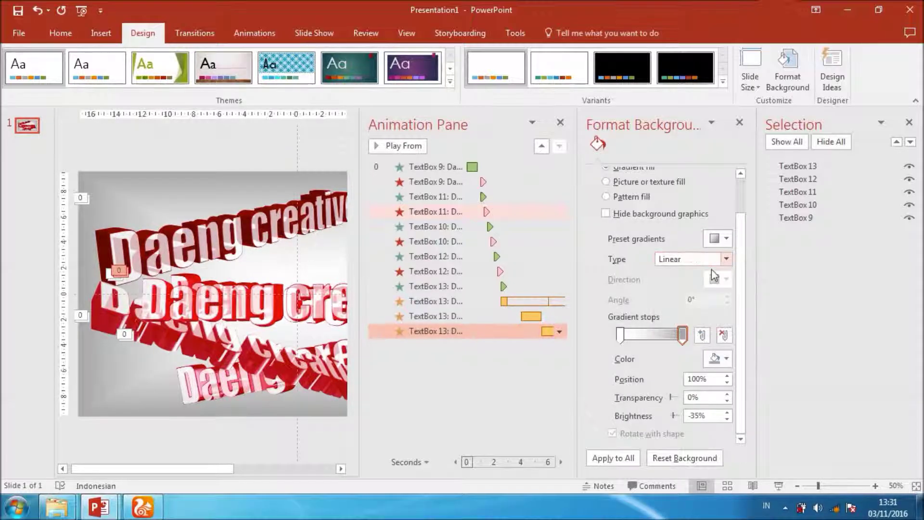
left_click(726, 259)
left_click(684, 312)
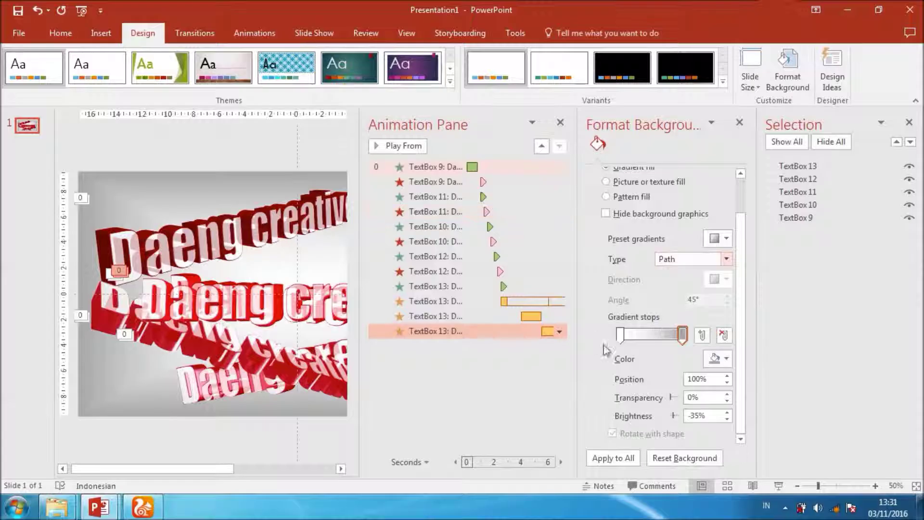
left_click(740, 123)
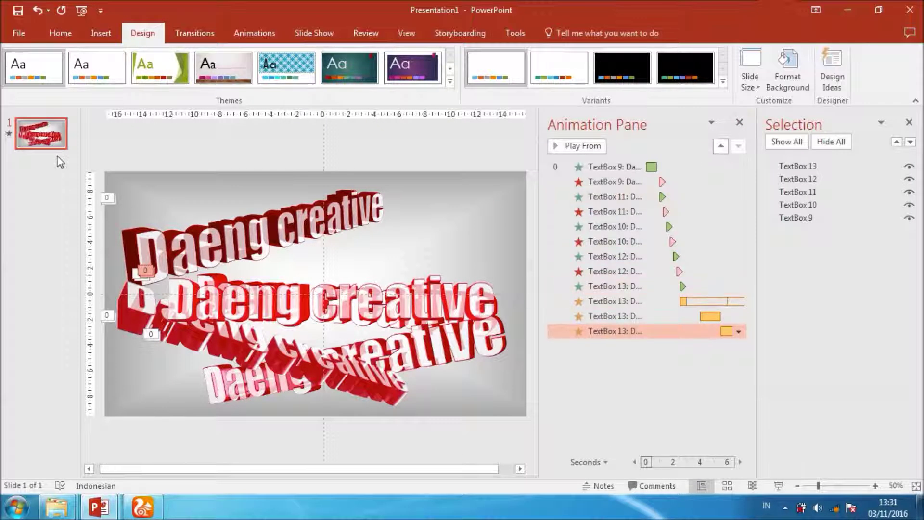
left_click(9, 134)
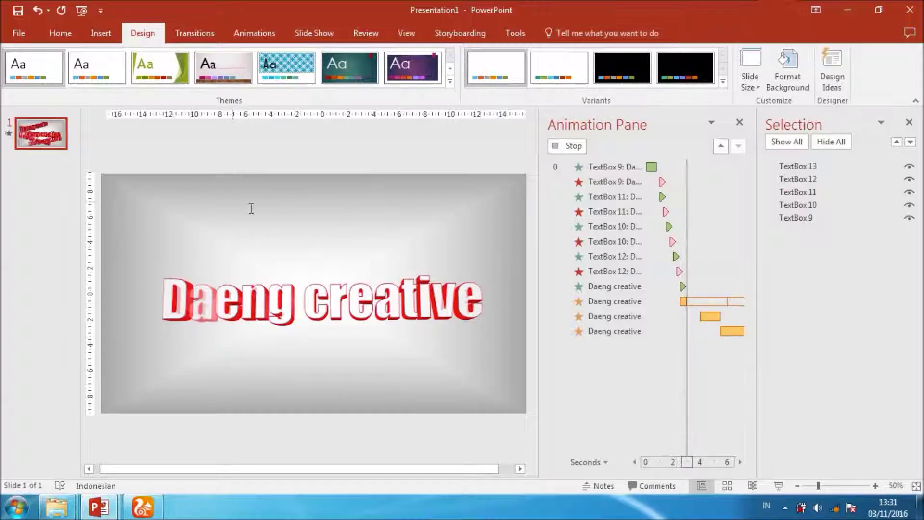
left_click(282, 168)
left_click(622, 167)
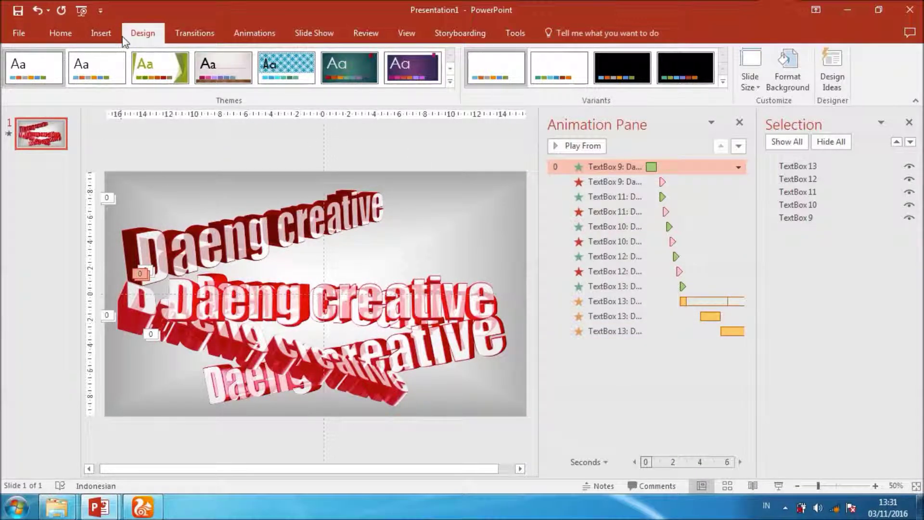
left_click(10, 134)
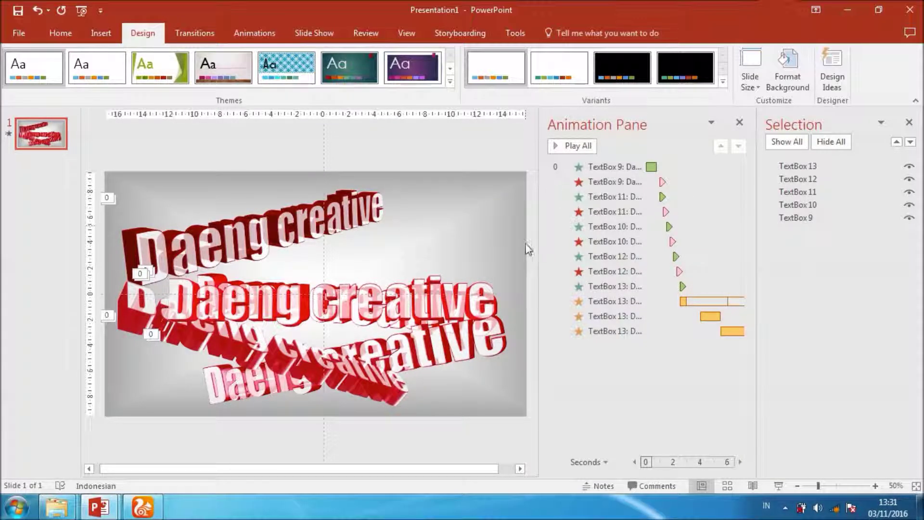
left_click(910, 166)
left_click(910, 179)
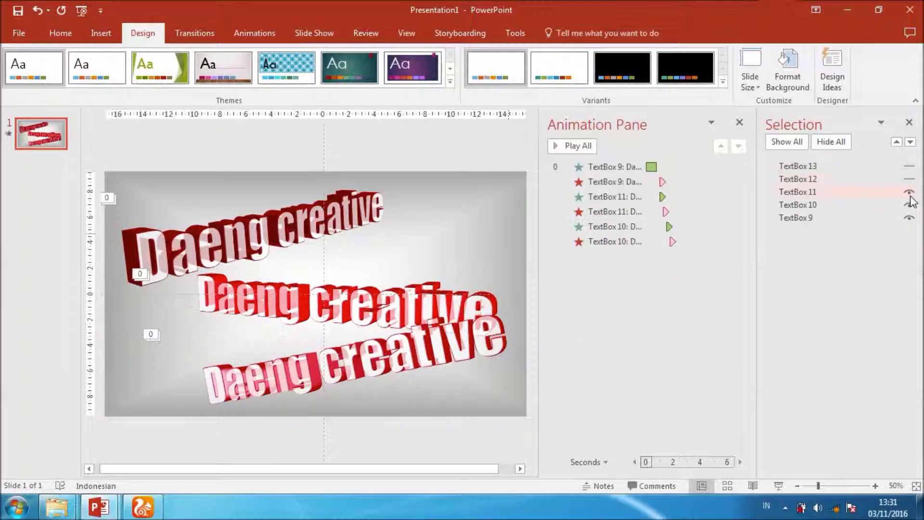
Hide TextBoxes 11, 10 and 9 and preview the slide's animations.
left_click(909, 192)
left_click(910, 205)
left_click(909, 217)
left_click(8, 135)
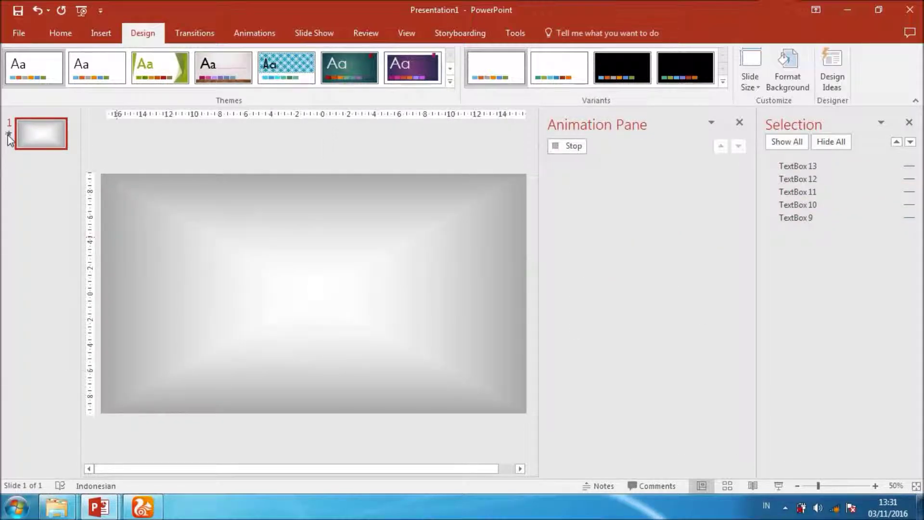
Show TextBoxes 13, 12, 11 and 9 again and play the full animation sequence.
left_click(910, 166)
left_click(910, 179)
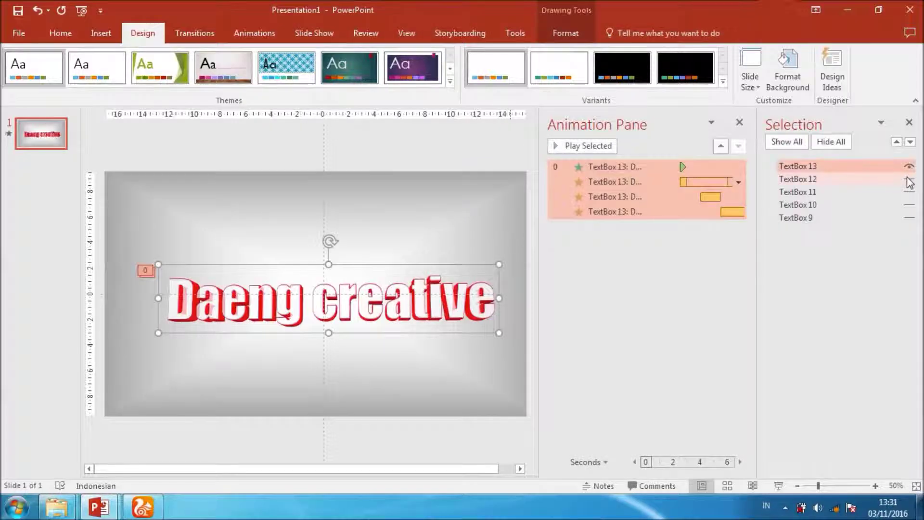
left_click(909, 193)
left_click(910, 218)
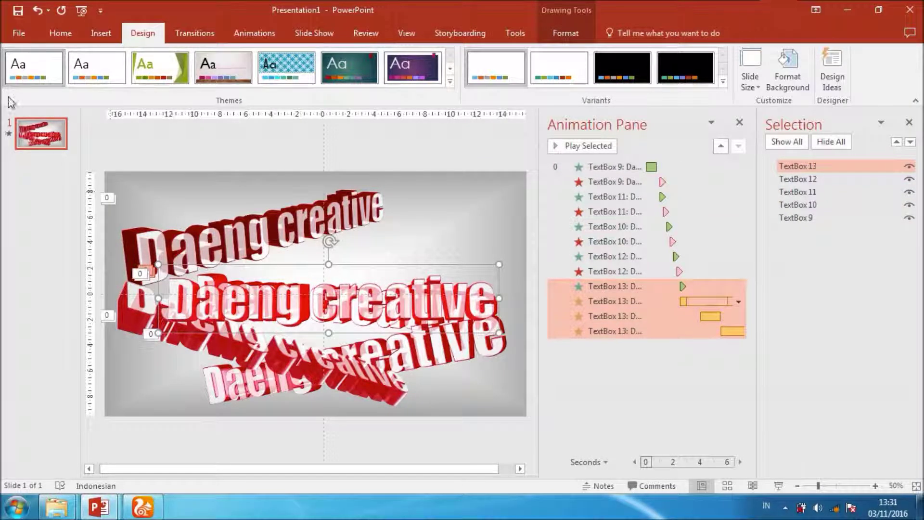
left_click(9, 133)
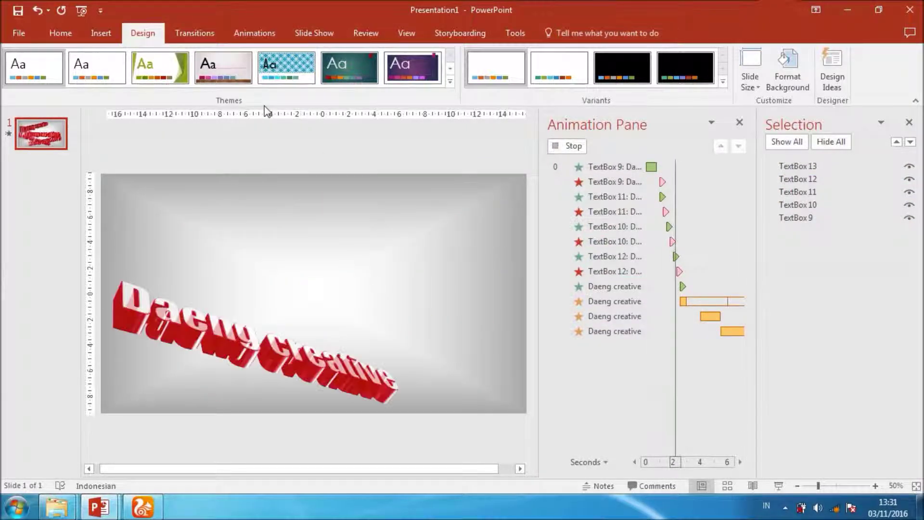